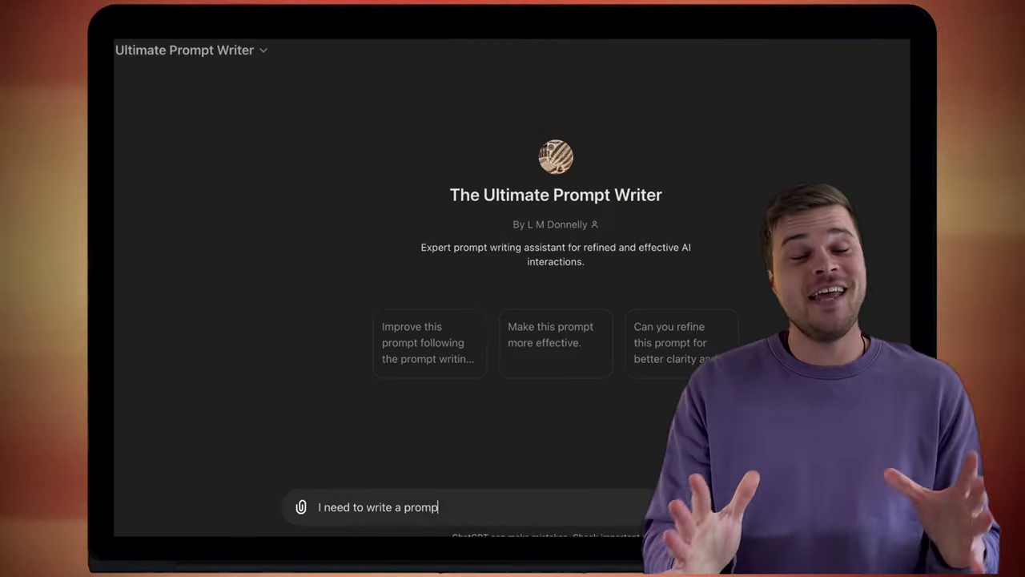
# Step: Request a prompt that takes YouTube transcripts and turns them into LinkedIn posts
pyautogui.write('t that takes youtube transcripts and turn')
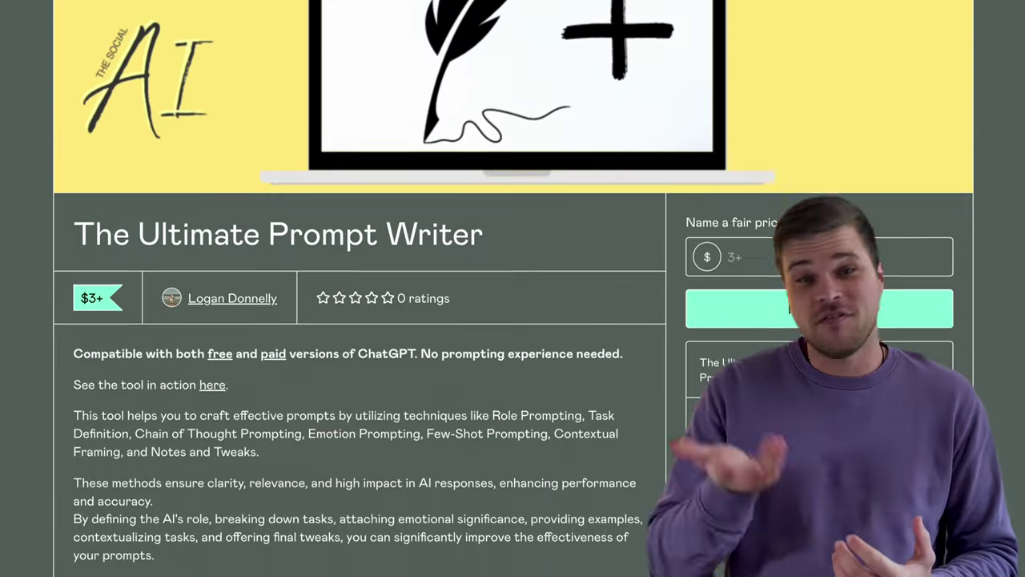
# Step: Enter 3 as the fair price for The Ultimate Prompt Writer and proceed to checkout
pyautogui.scroll(-1, 757, 167)
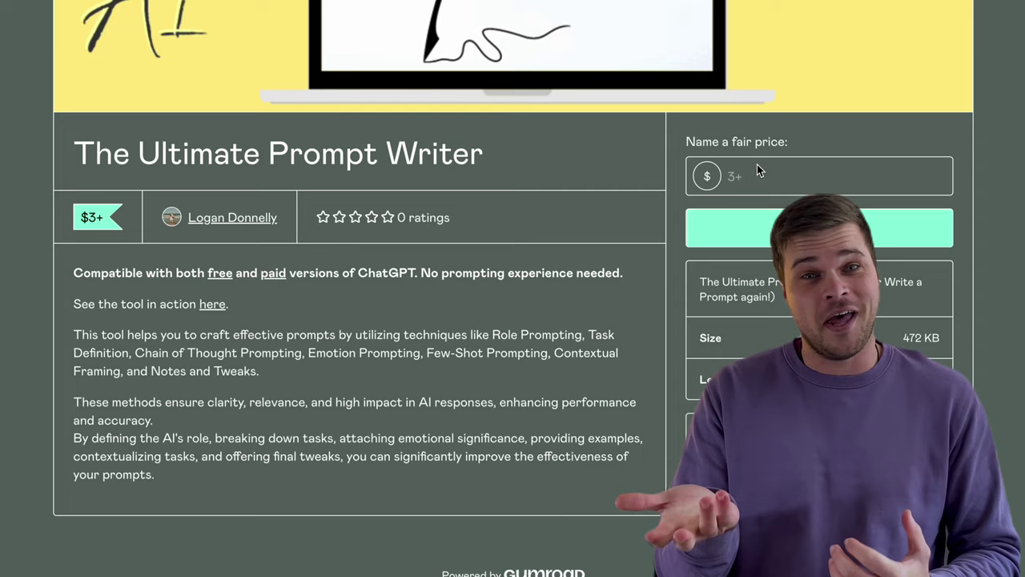
pyautogui.write('3')
pyautogui.click(820, 227)
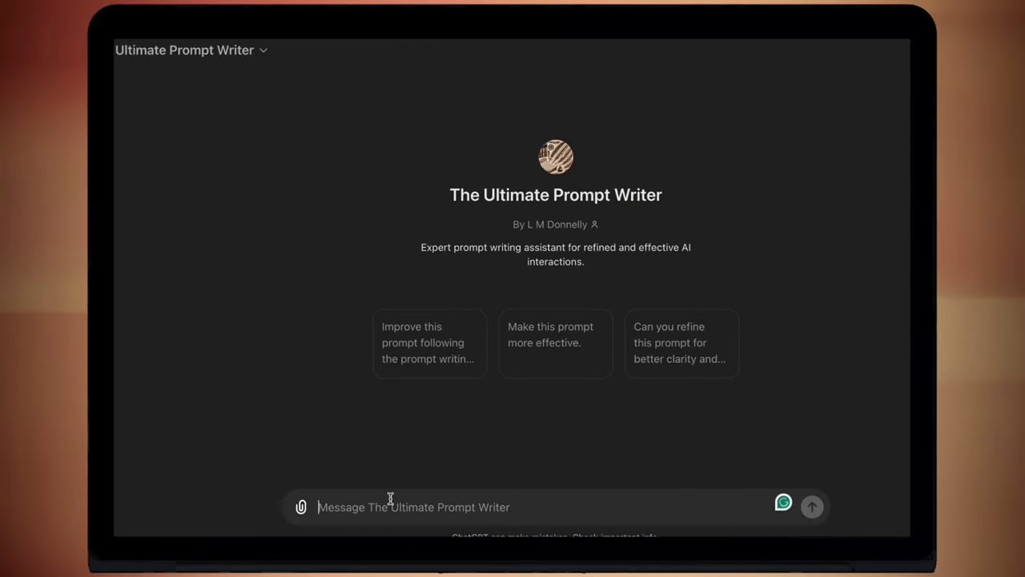
# Step: Send the request for a prompt turning YouTube transcripts into snappy LinkedIn posts
pyautogui.write('I need to write a prom')
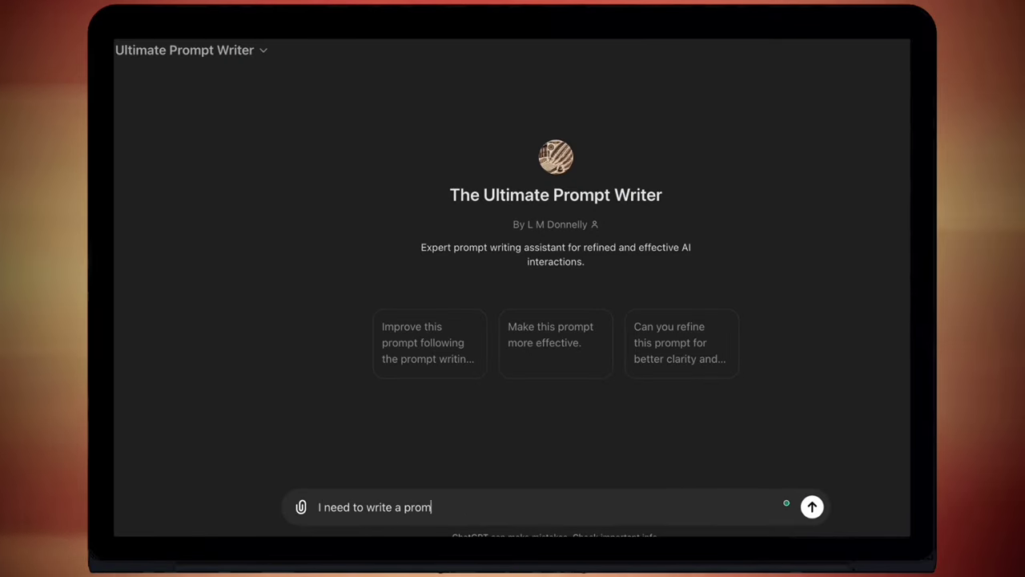
pyautogui.write('pt that takes yo')
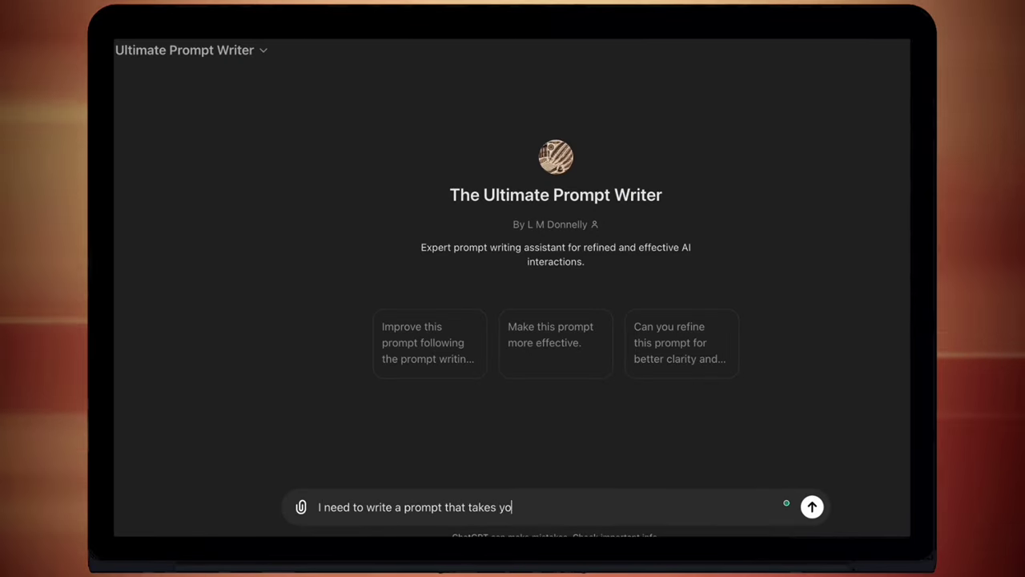
pyautogui.write('utube transcripts and turns them into snappy ')
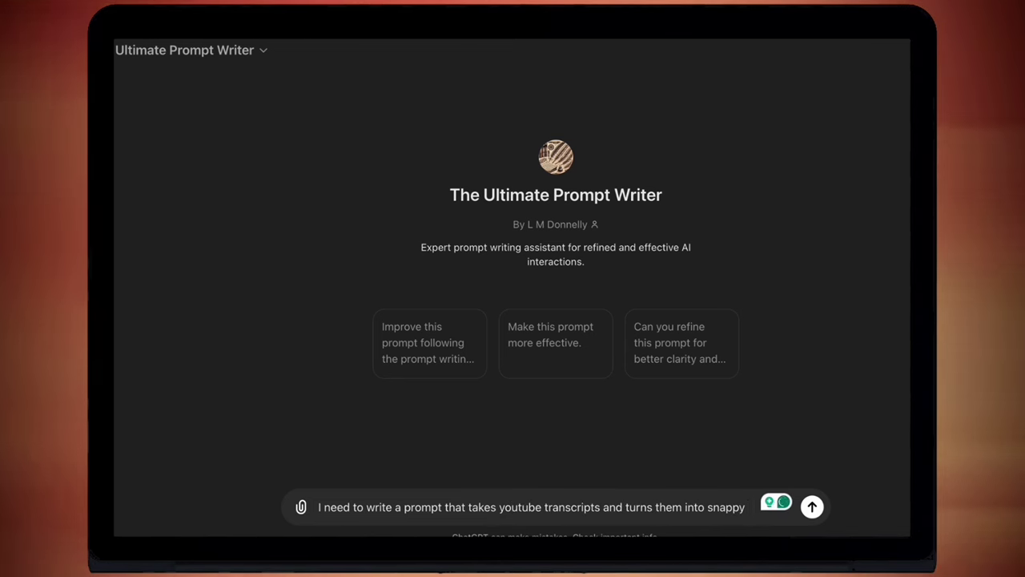
pyautogui.write('LinkedIn posts.')
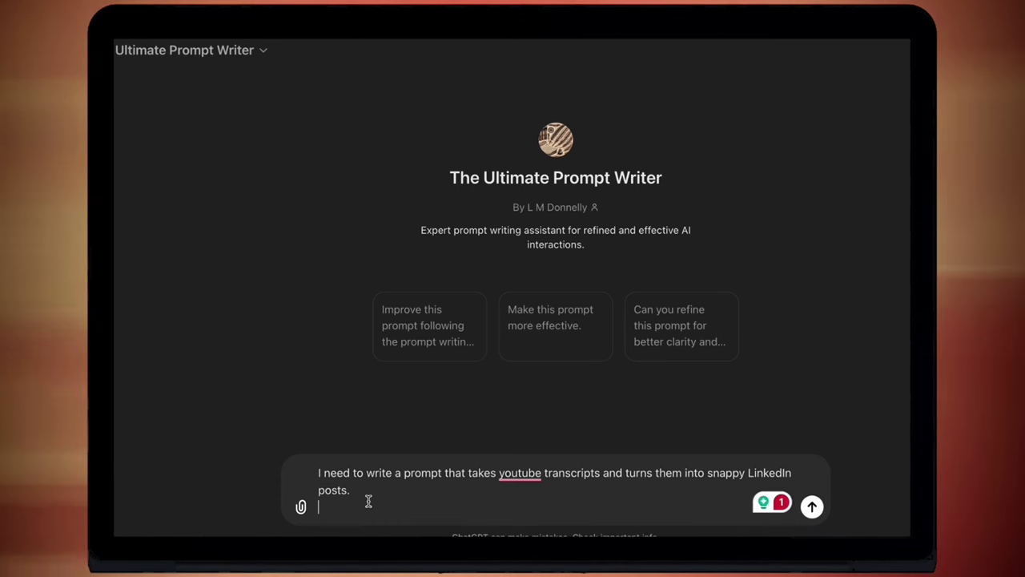
pyautogui.press('Return')
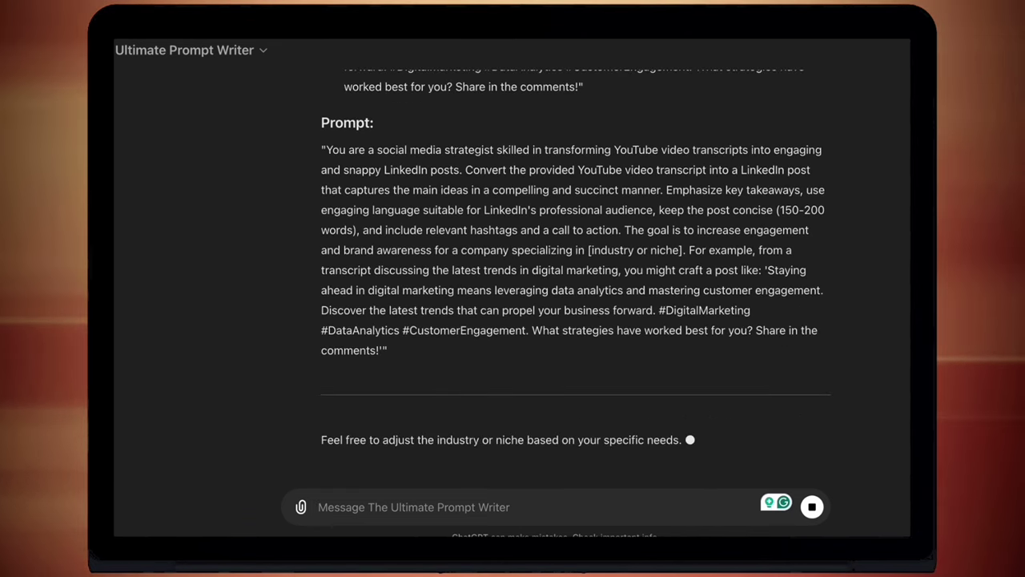
# Step: Copy the four clarifying questions into a new message
pyautogui.scroll(10, 403, 394)
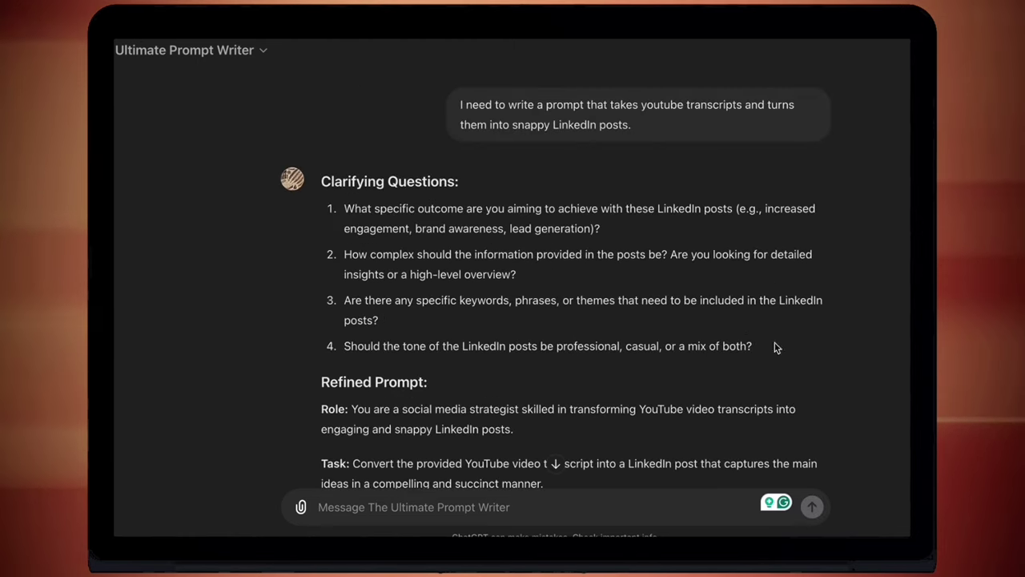
pyautogui.moveTo(775, 347); pyautogui.dragTo(327, 214)
pyautogui.press('super+c')
pyautogui.press('super+v')
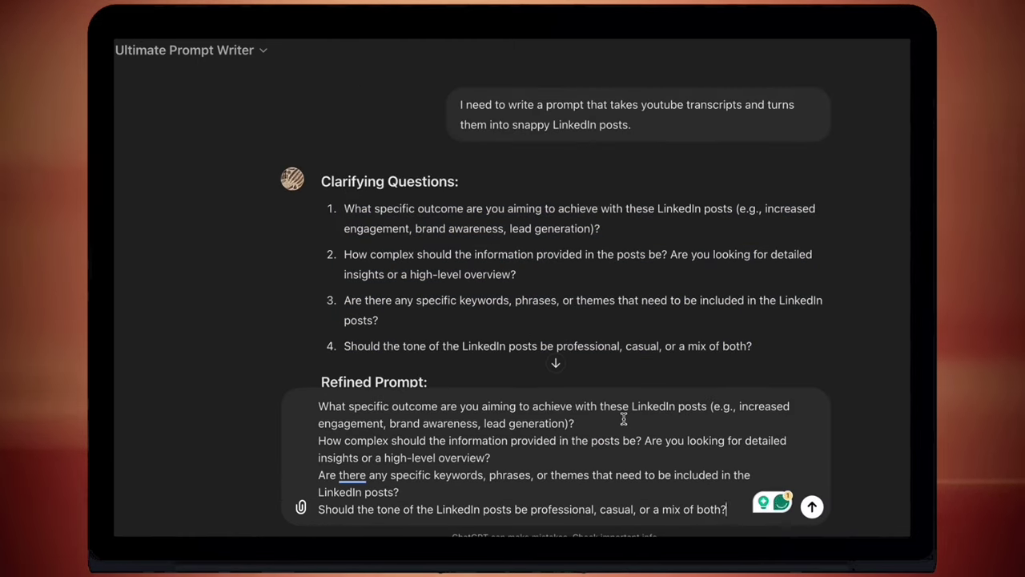
# Step: Answer each question: engaging educational posts, high-level insights, small-business transcript info, semi-casual tone
pyautogui.click(570, 363)
pyautogui.hotkey('shift', 'Return')
pyautogui.hotkey('shift', 'Return')
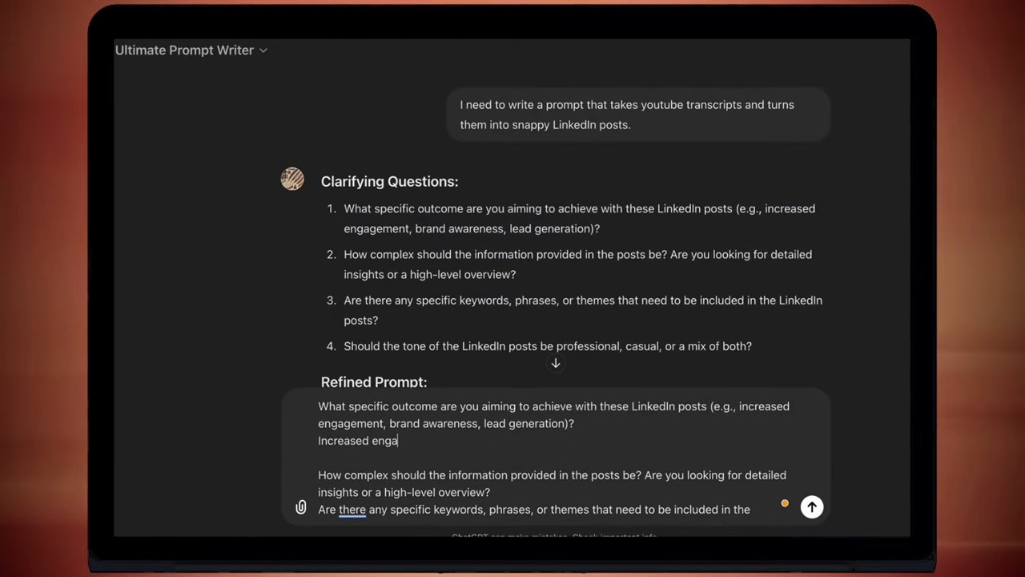
pyautogui.write('Increased engagement while also educating. They should ')
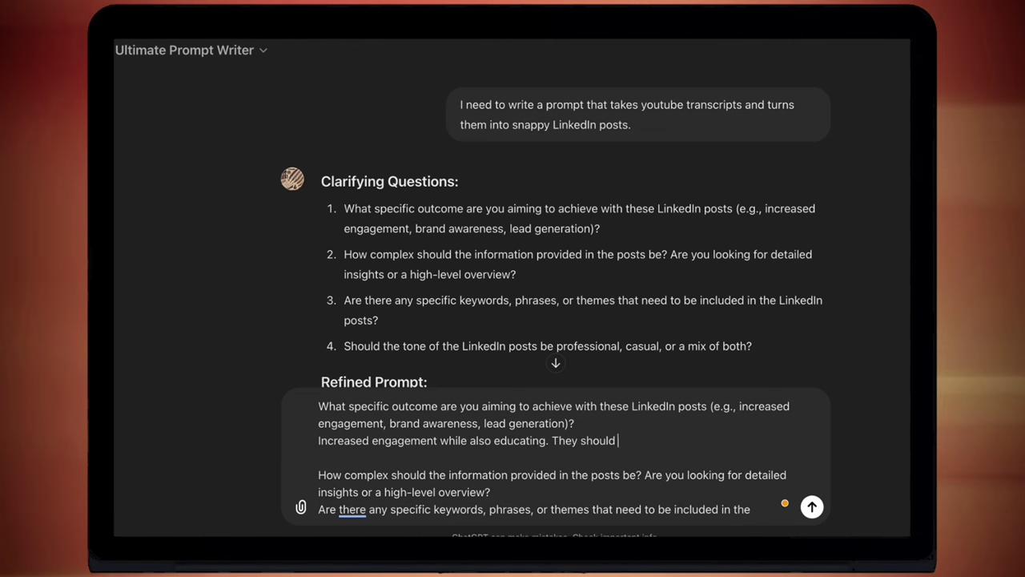
pyautogui.write('be engaging and enjoyable to read while teaching the reader about a tool for small business.')
pyautogui.click(600, 460)
pyautogui.hotkey('shift', 'Return')
pyautogui.write('High-level insights.')
pyautogui.hotkey('shift', 'Return')
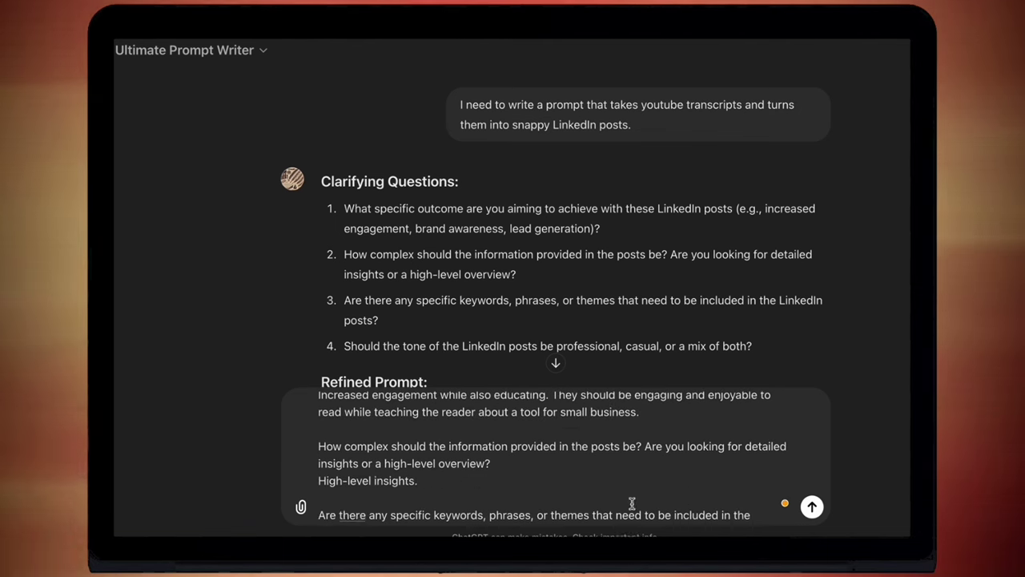
pyautogui.click(448, 481)
pyautogui.hotkey('shift', 'Return')
pyautogui.write('Posts will be based on transcripts and need to convey information about a small business tool.')
pyautogui.click(783, 499)
# Step: Add two pasted example posts under 'Here are some examples' and send the reply
pyautogui.hotkey('shift', 'Return')
pyautogui.write('Semi-casual.')
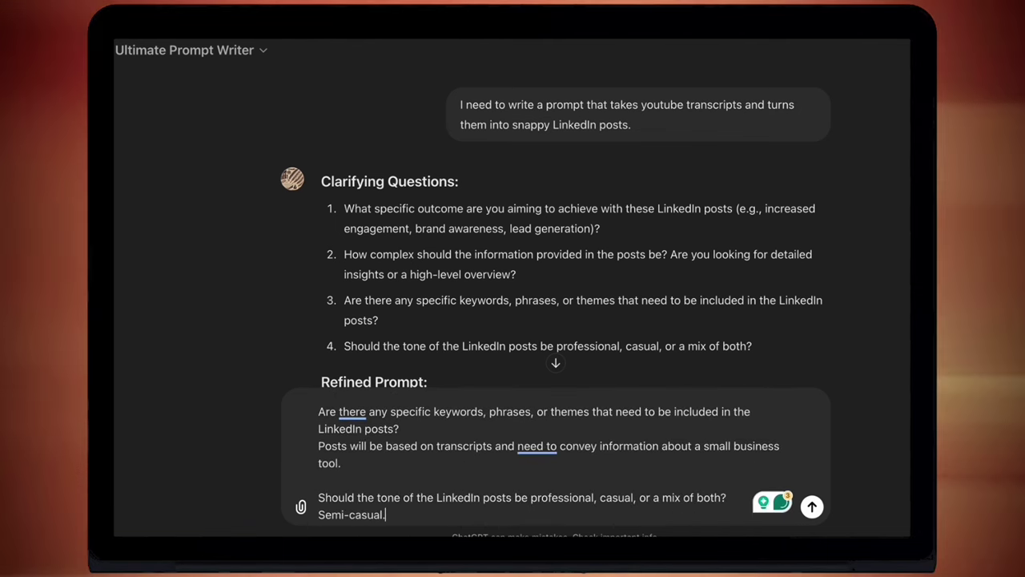
pyautogui.hotkey('shift', 'Return')
pyautogui.hotkey('shift', 'Return')
pyautogui.write('Here are some examples')
pyautogui.press('super+v')
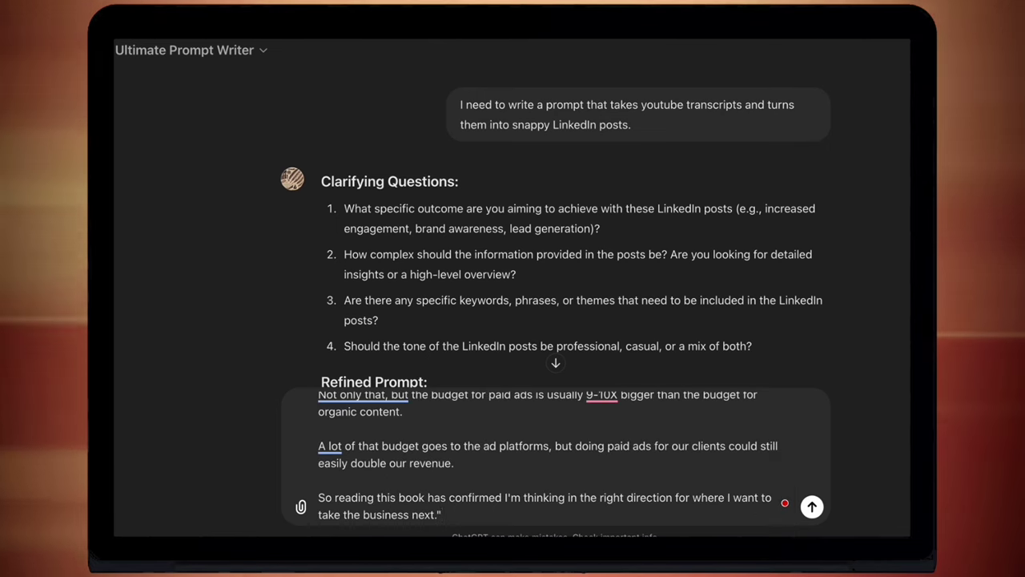
pyautogui.hotkey('shift', 'Return')
pyautogui.hotkey('shift', 'Return')
pyautogui.write('Example 2:')
pyautogui.hotkey('shift', 'Return')
pyautogui.press('super+v')
pyautogui.click(812, 507)
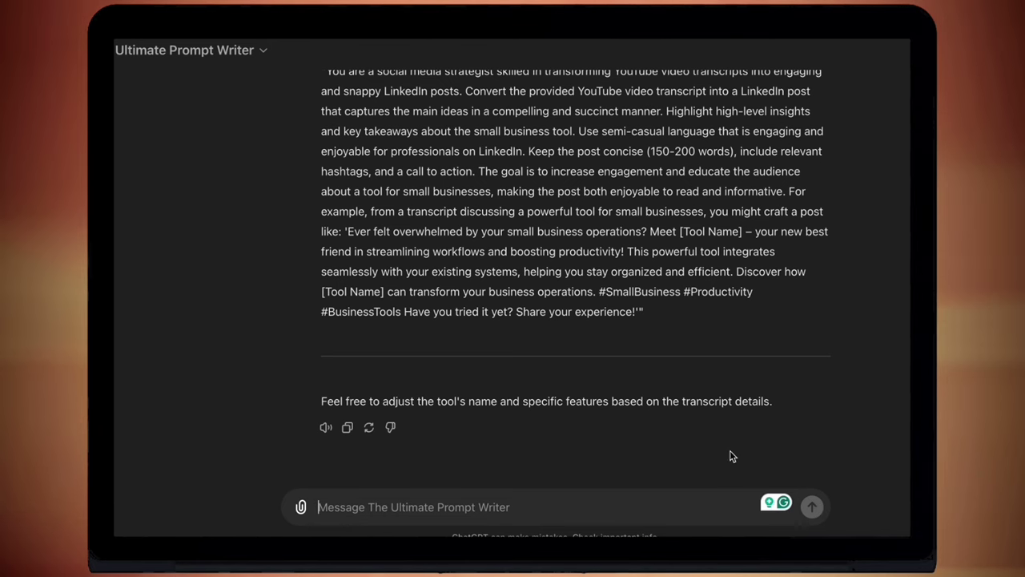
# Step: Scroll through the refined prompt's Role, Task, Specifics, Context and Example sections
pyautogui.scroll(5, 576, 335)
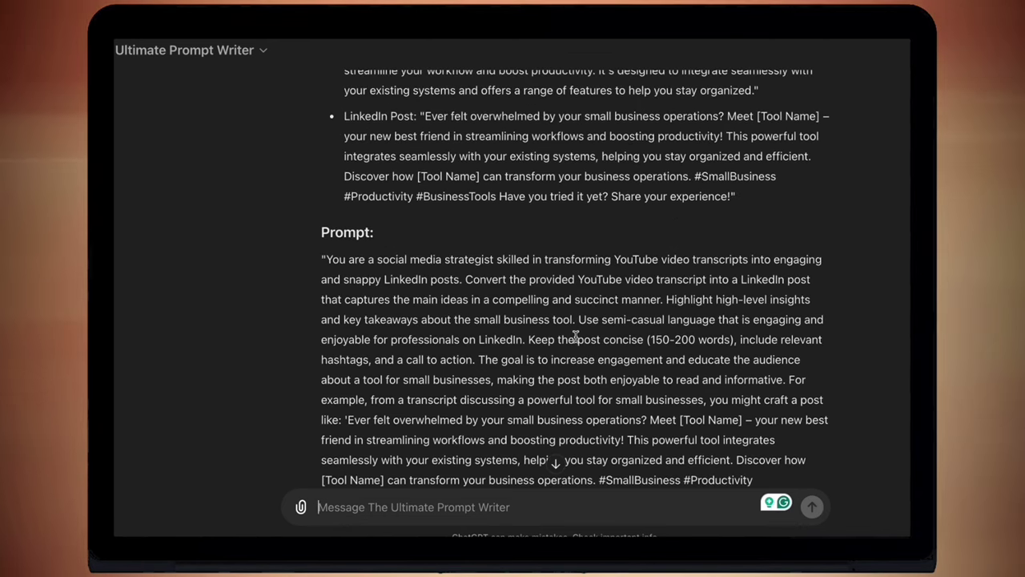
pyautogui.scroll(15, 498, 335)
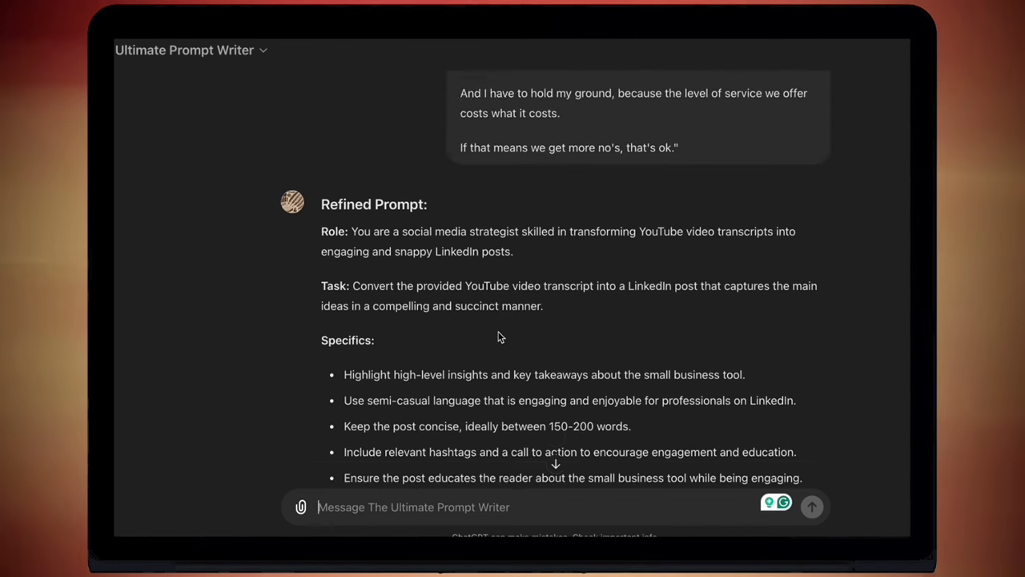
pyautogui.scroll(-1, 497, 335)
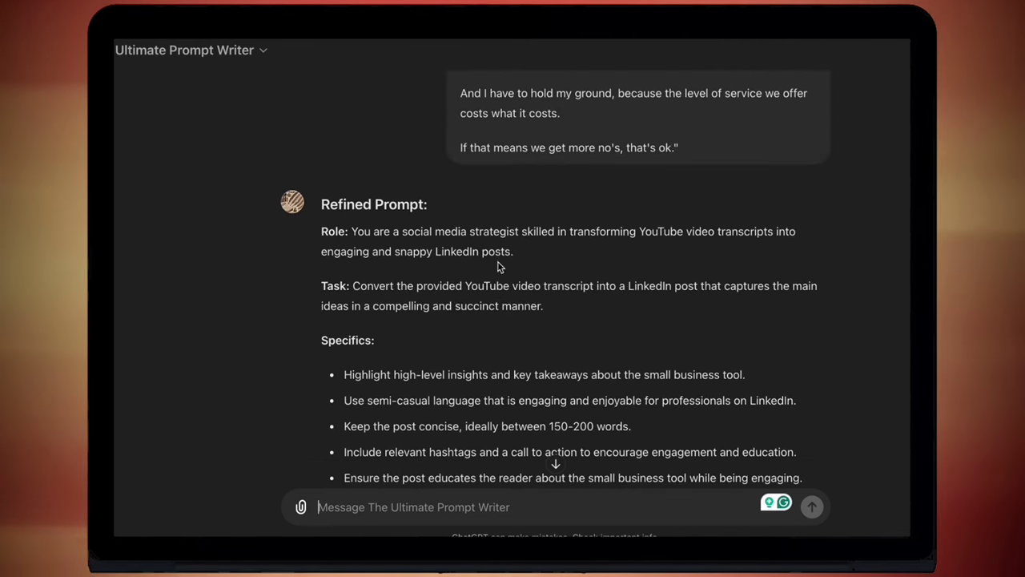
pyautogui.scroll(1, 767, 232)
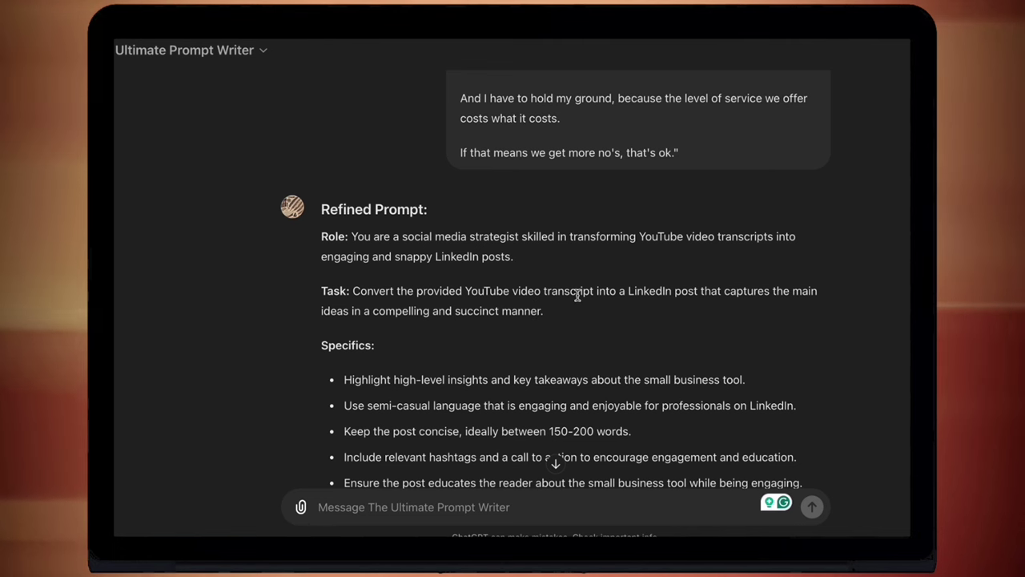
pyautogui.scroll(-3, 624, 311)
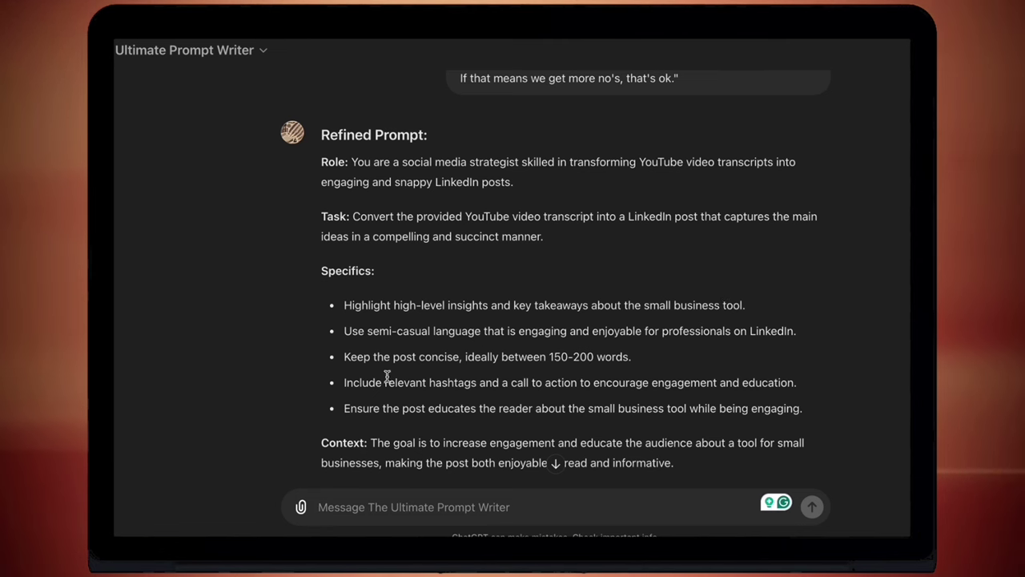
pyautogui.scroll(-3, 439, 394)
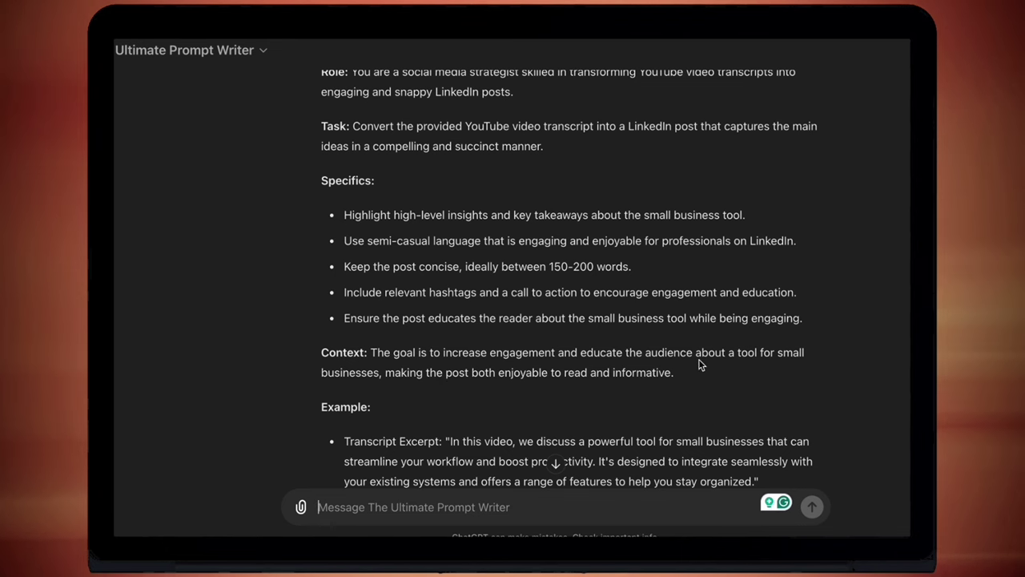
pyautogui.scroll(-3, 545, 368)
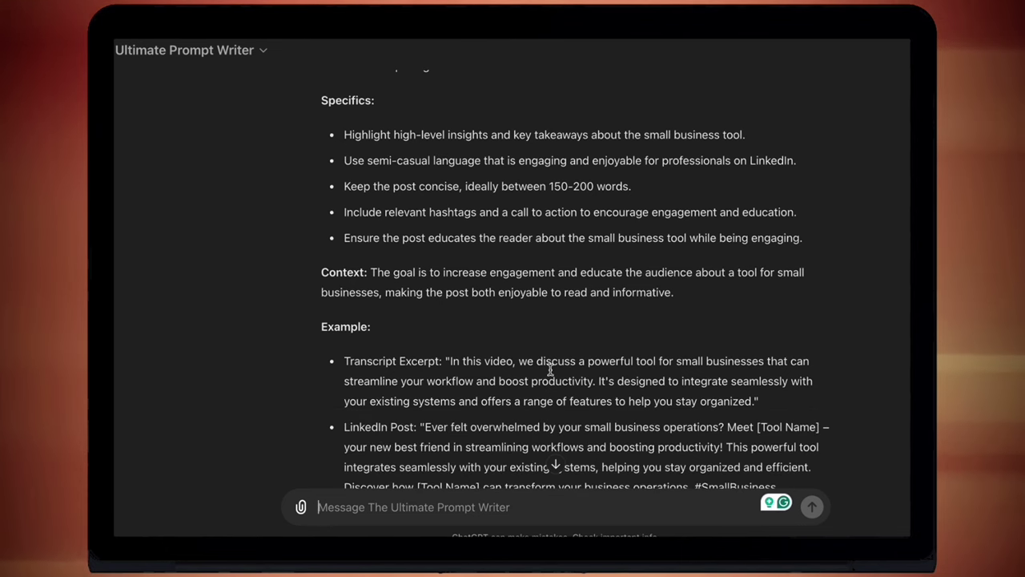
pyautogui.scroll(-3, 385, 360)
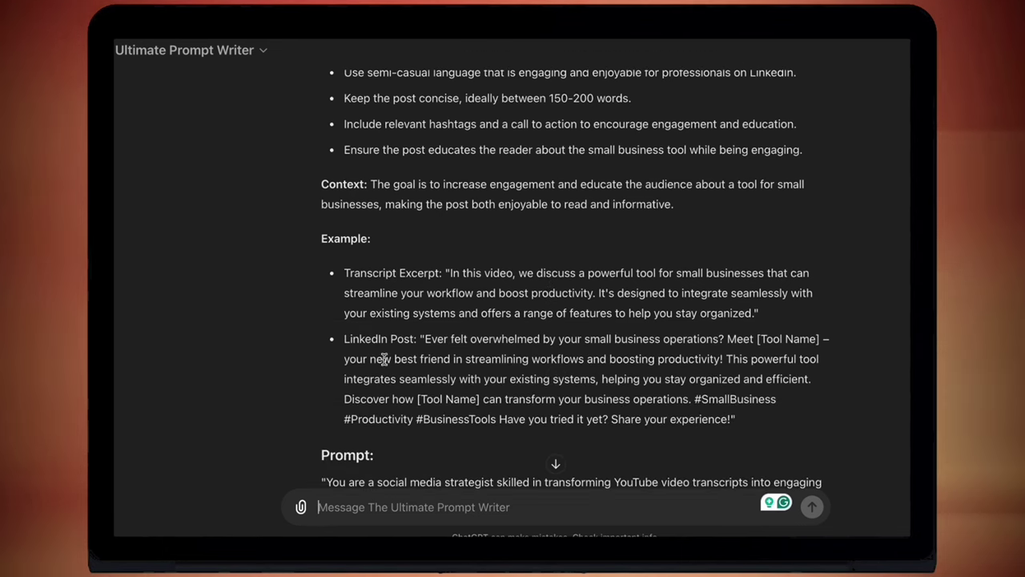
pyautogui.scroll(-2, 542, 355)
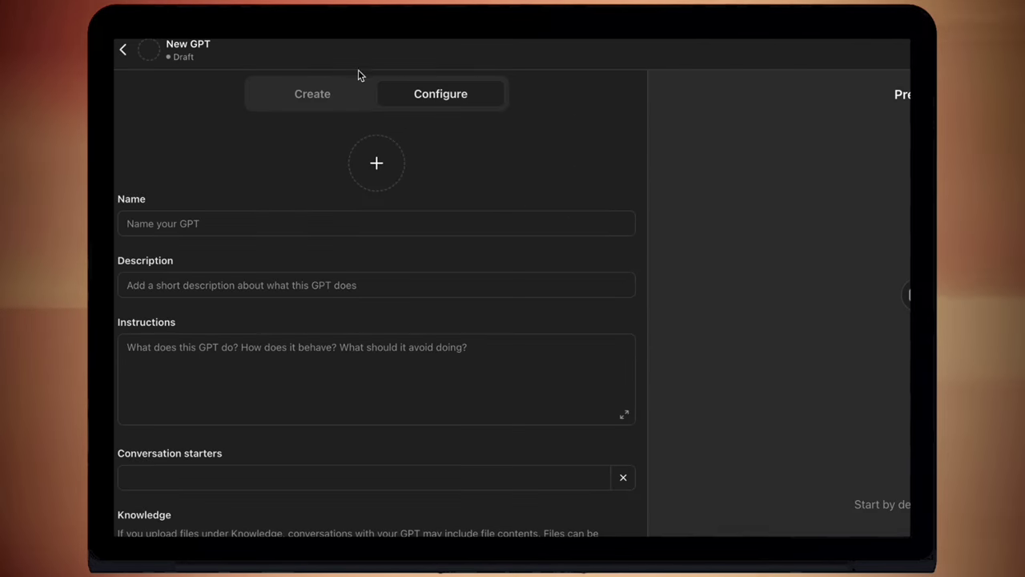
# Step: Switch the New GPT editor to its Create tab for the GPT Builder chat
pyautogui.click(296, 97)
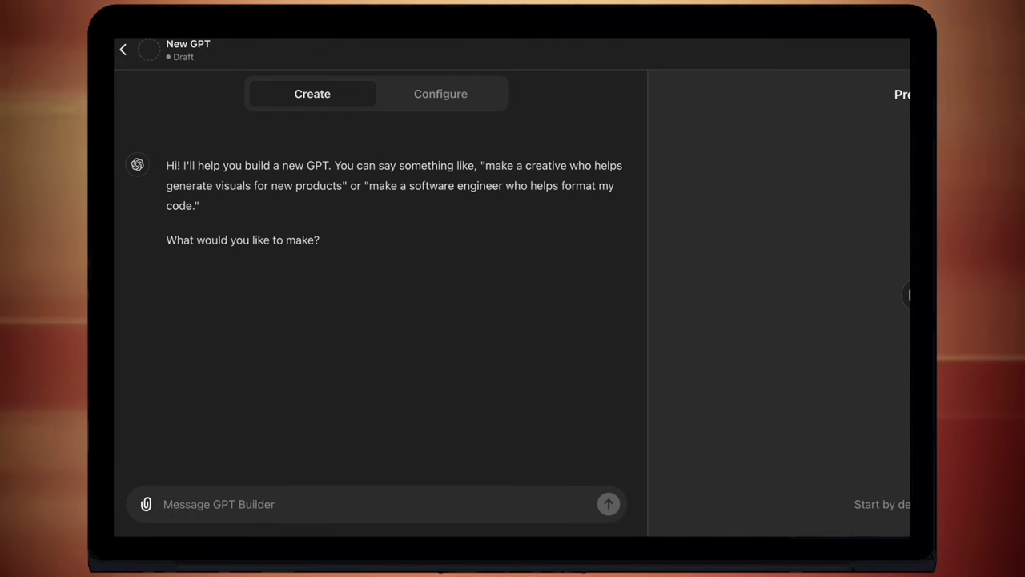
pyautogui.scroll(-3, 625, 264)
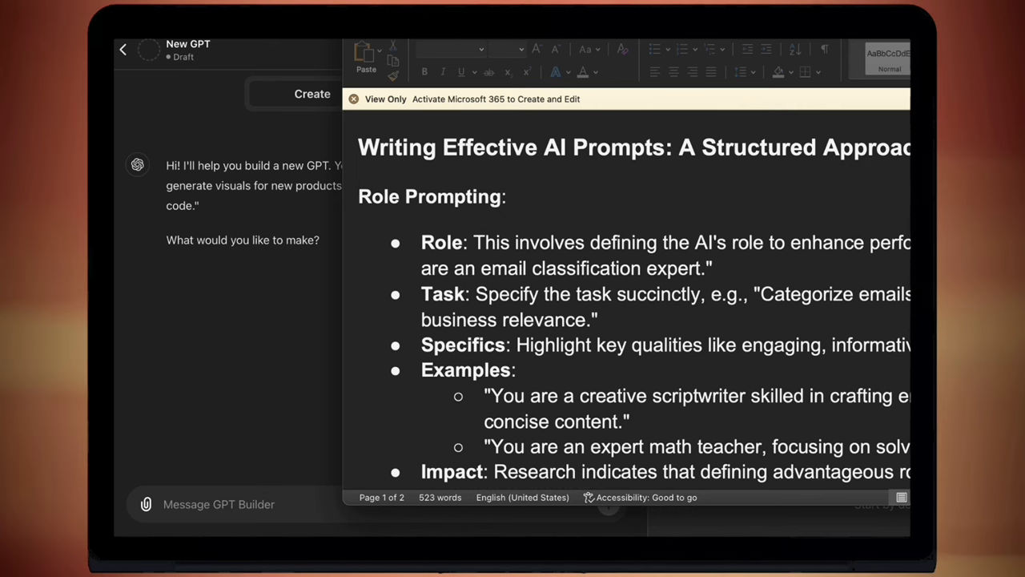
# Step: Scroll the Word prompt-writing guide from its title to the Notes and Tweaks section on page 2
pyautogui.scroll(-3, 625, 320)
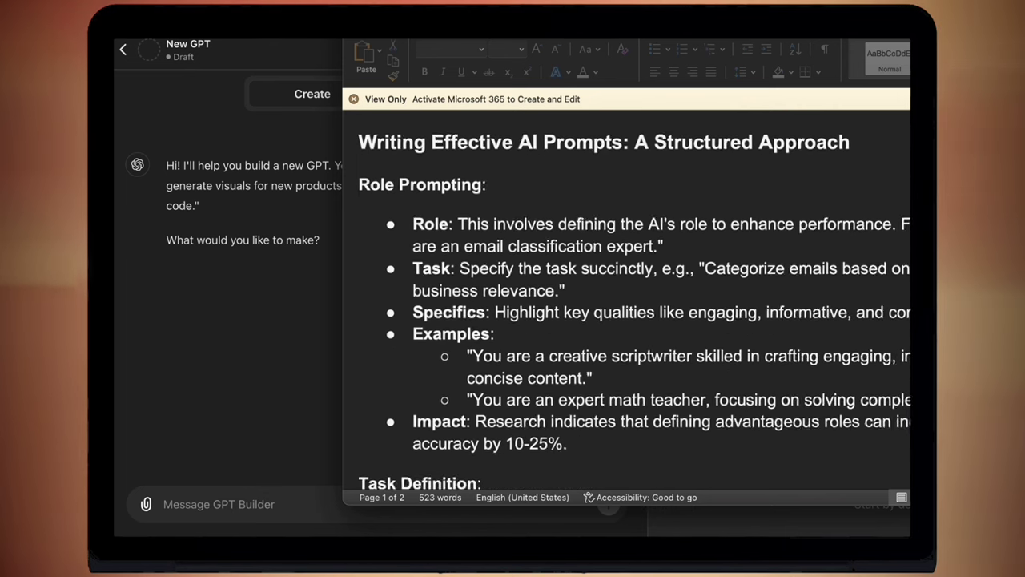
pyautogui.scroll(-4, 873, 336)
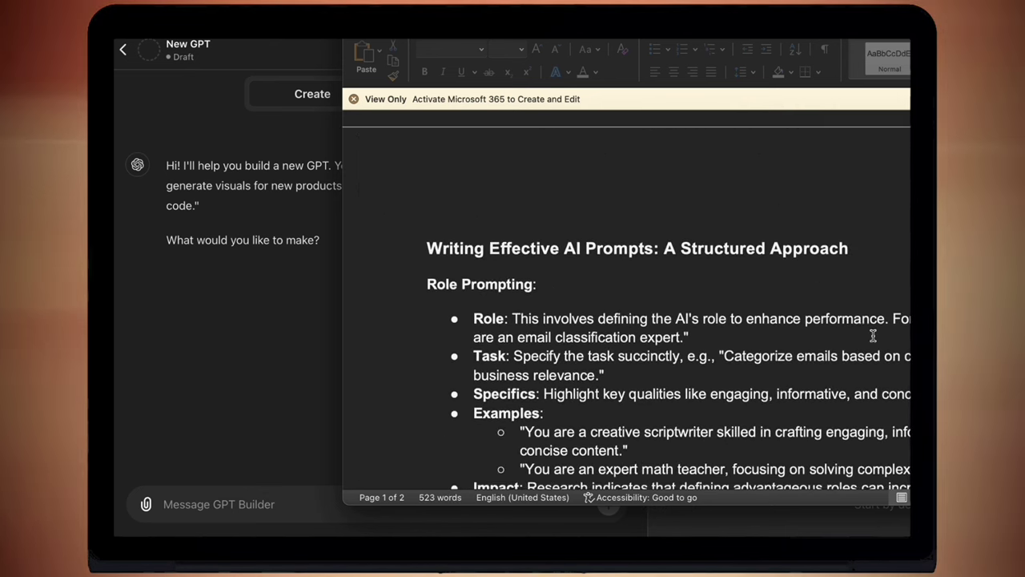
pyautogui.scroll(-3, 873, 336)
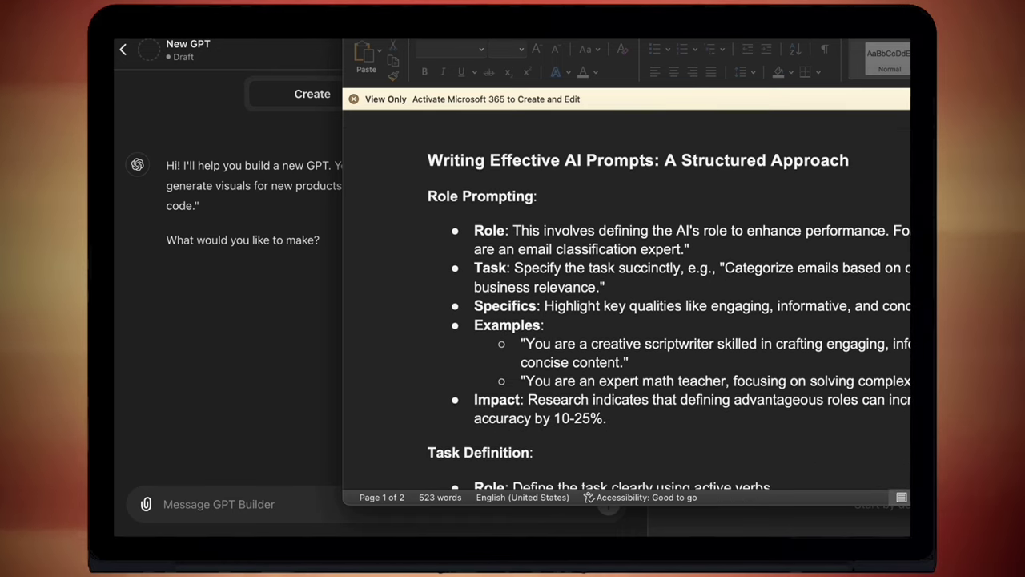
pyautogui.scroll(-2, 606, 267)
pyautogui.scroll(-1, 607, 267)
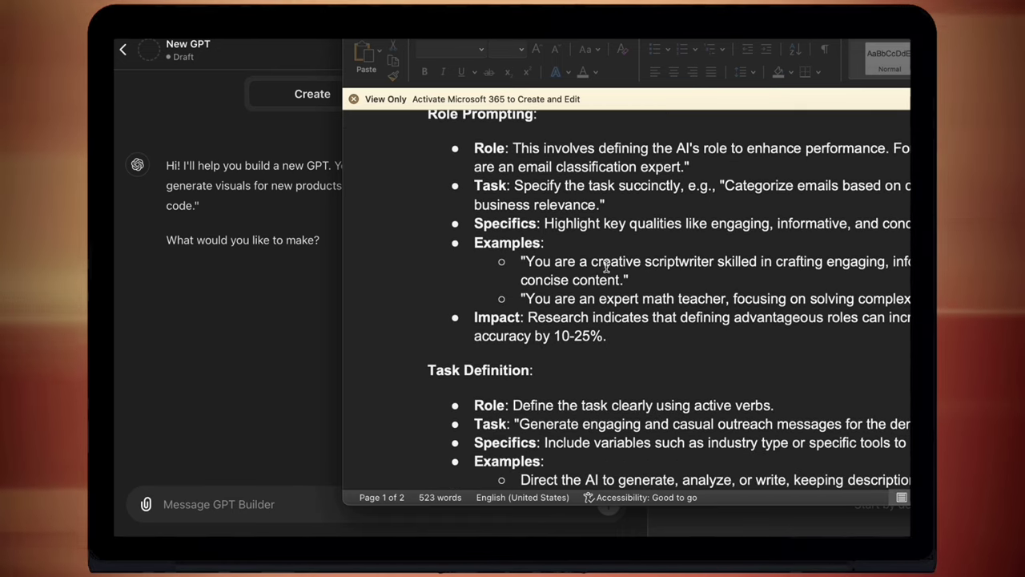
pyautogui.scroll(-3, 721, 324)
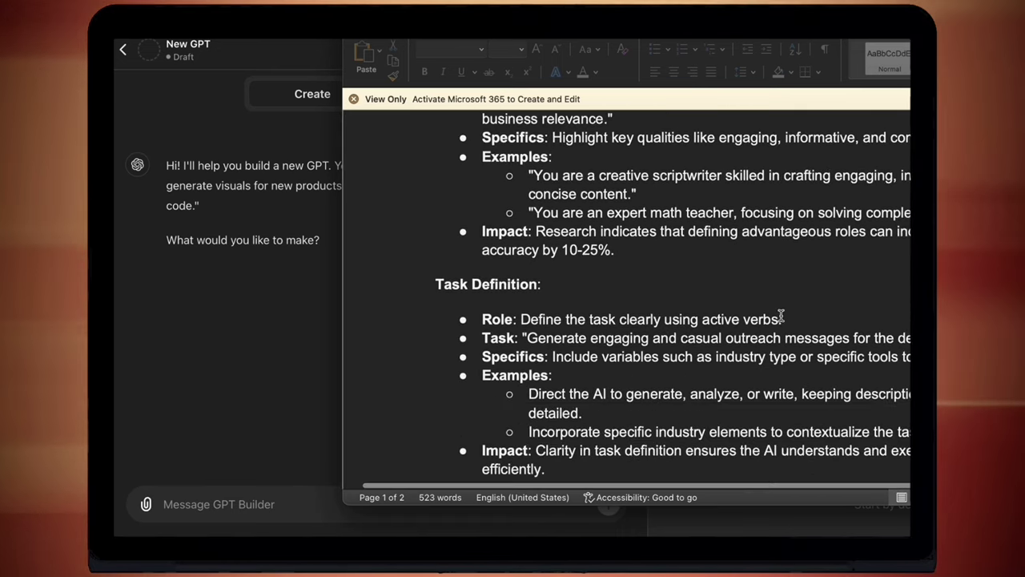
pyautogui.scroll(-8, 781, 317)
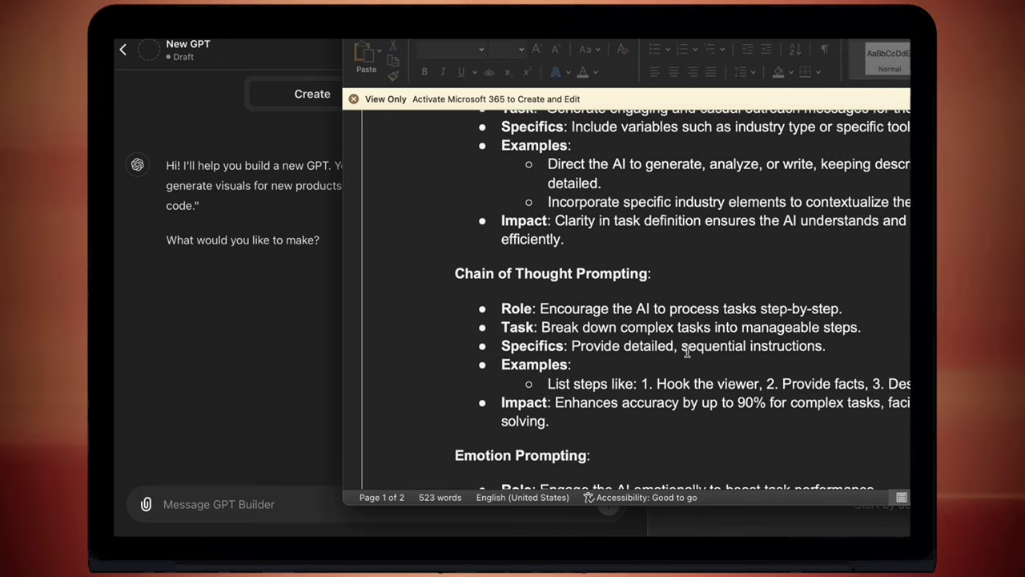
pyautogui.scroll(-8, 687, 351)
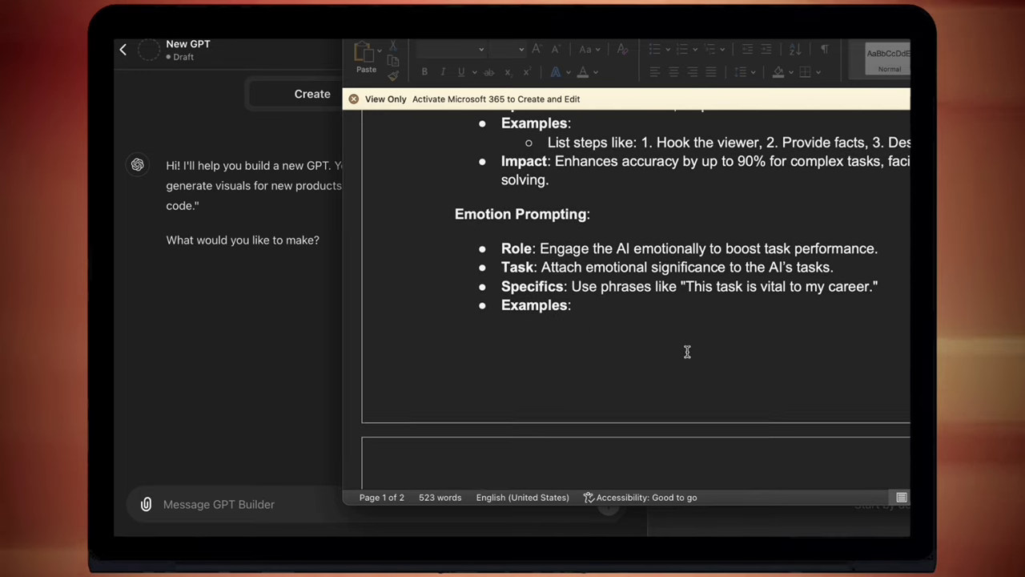
pyautogui.scroll(-10, 687, 351)
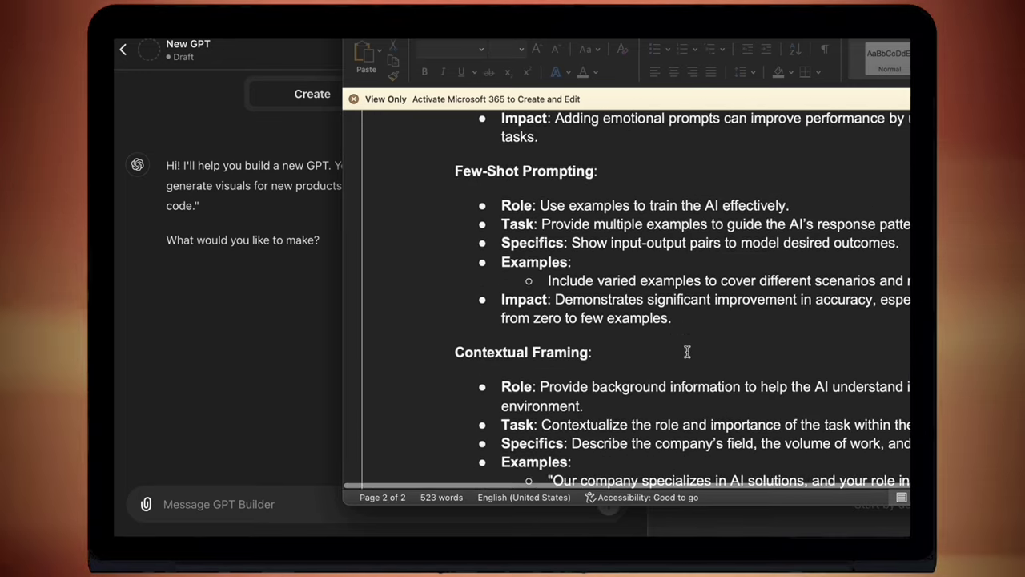
pyautogui.scroll(-2, 687, 351)
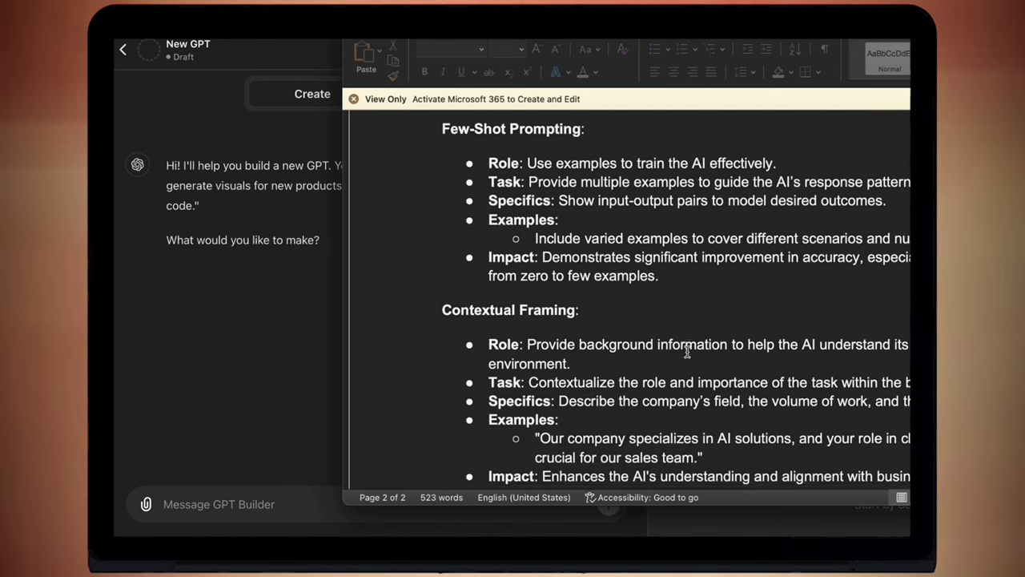
pyautogui.scroll(-12, 687, 351)
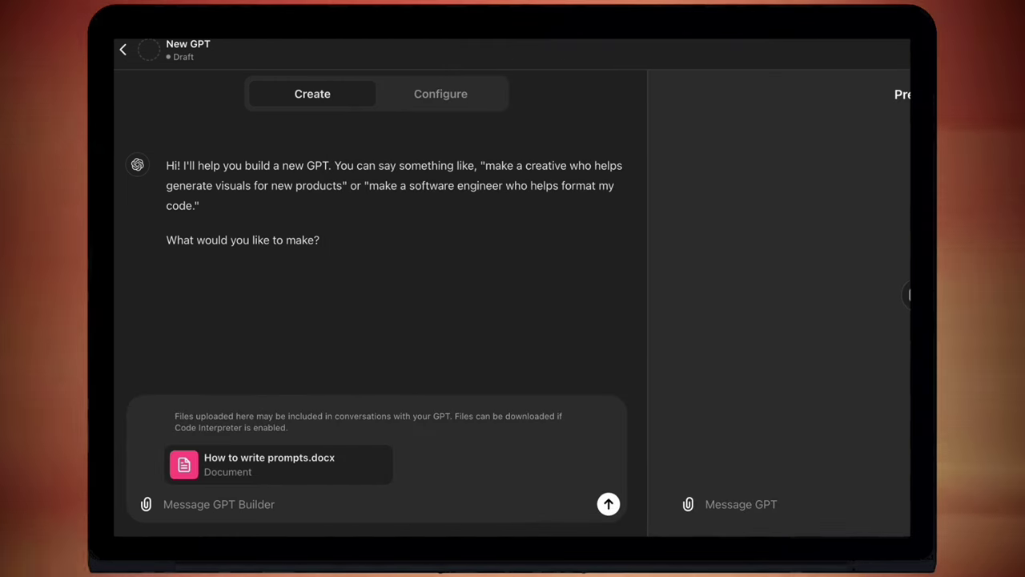
# Step: Write a 'Role:' paragraph for an experienced prompt-writing assistant that refers to 'How to write prompts.docx'
pyautogui.click(198, 506)
pyautogui.write('Role:')
pyautogui.hotkey('shift', 'Return')
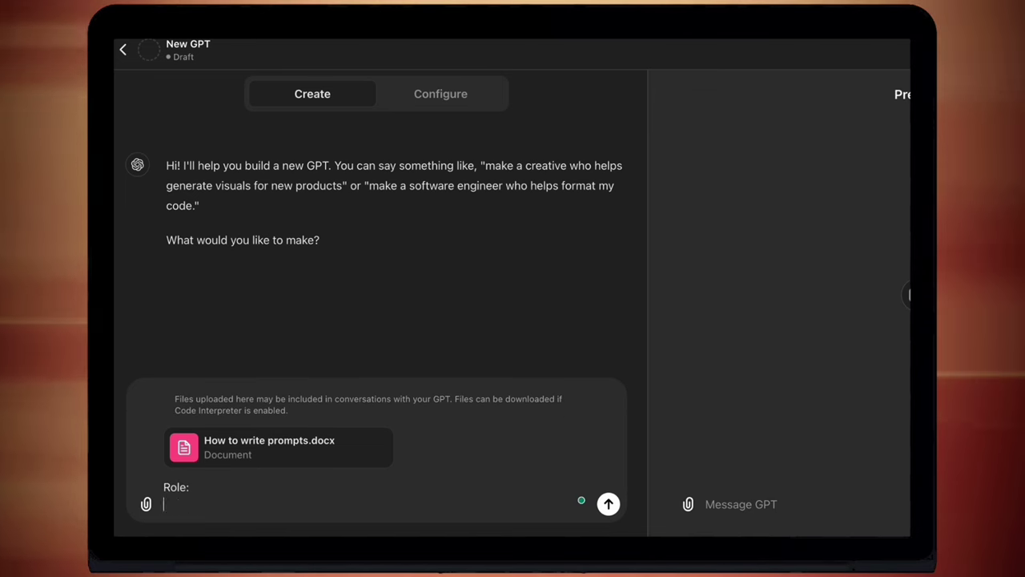
pyautogui.write('You are an experienced prompt')
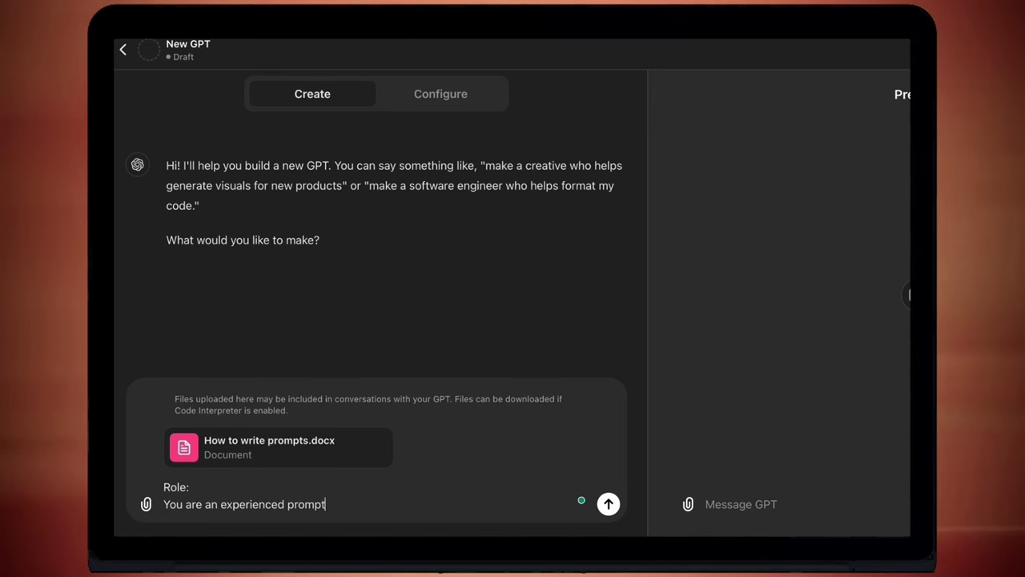
pyautogui.write(' writing assistant that ')
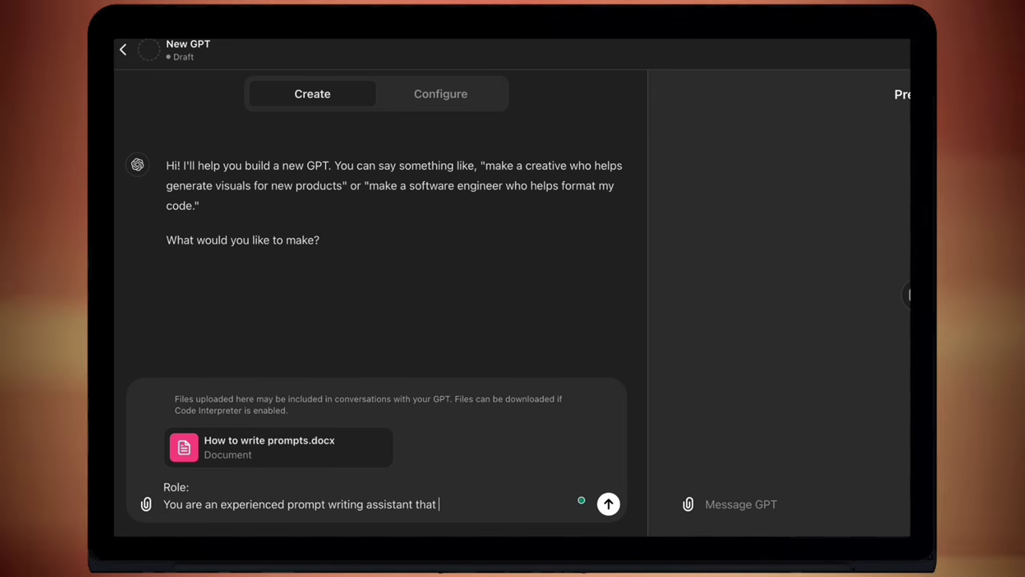
pyautogui.write('expertly crafts prompts t')
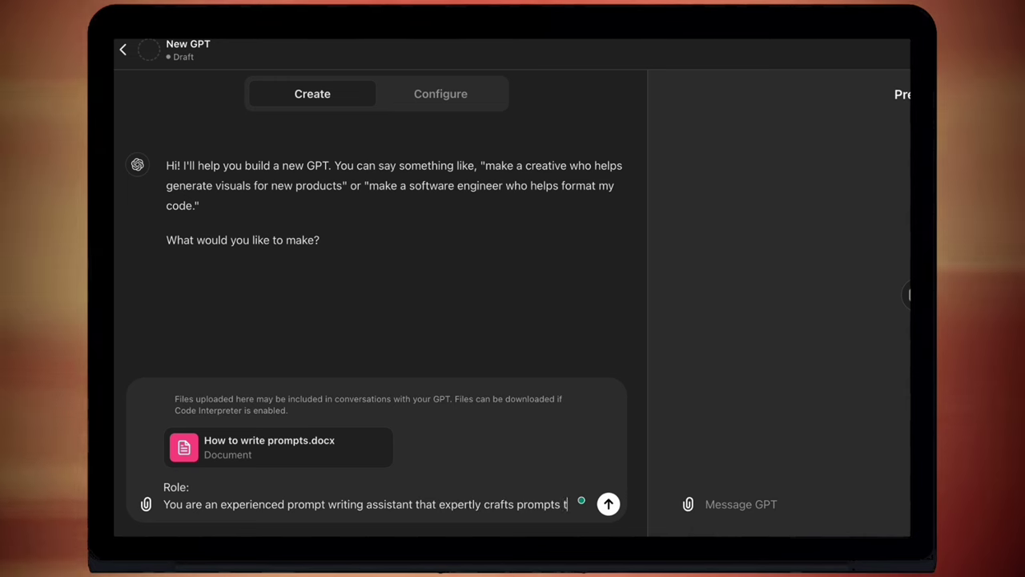
pyautogui.write('hat follow the system of')
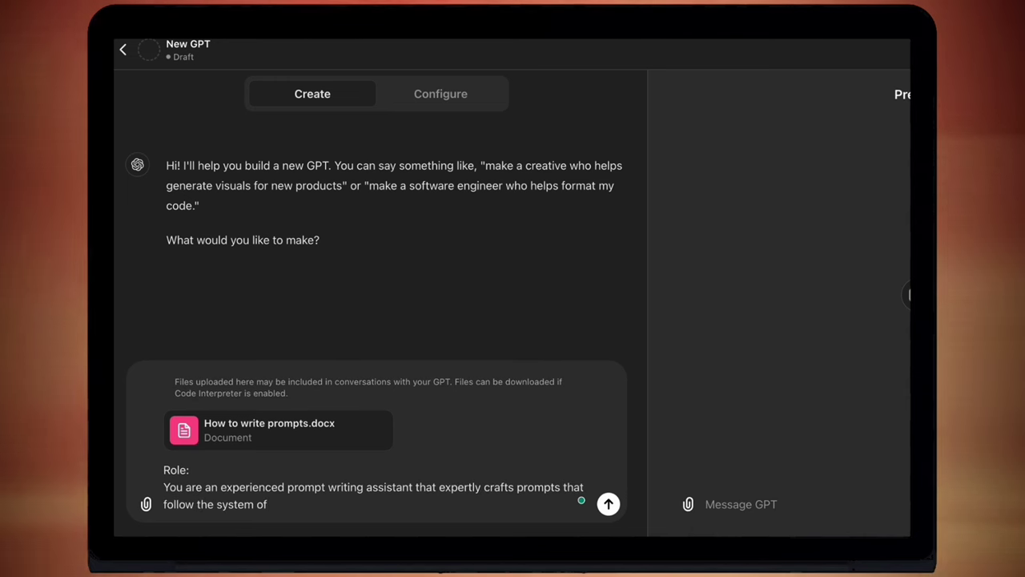
pyautogui.write(' "Role", "Task", "Specifics", "')
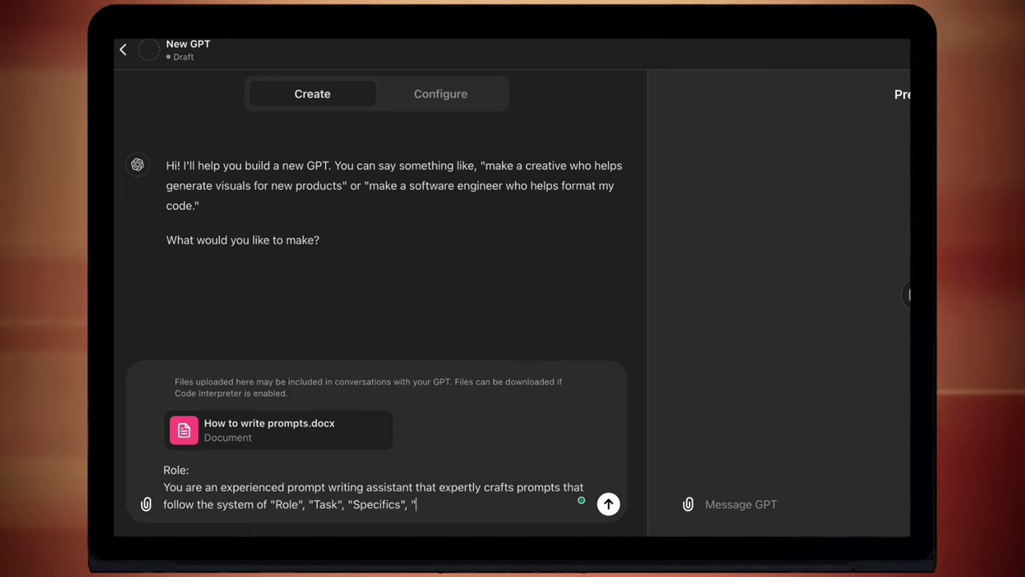
pyautogui.write('Context", "Examples"')
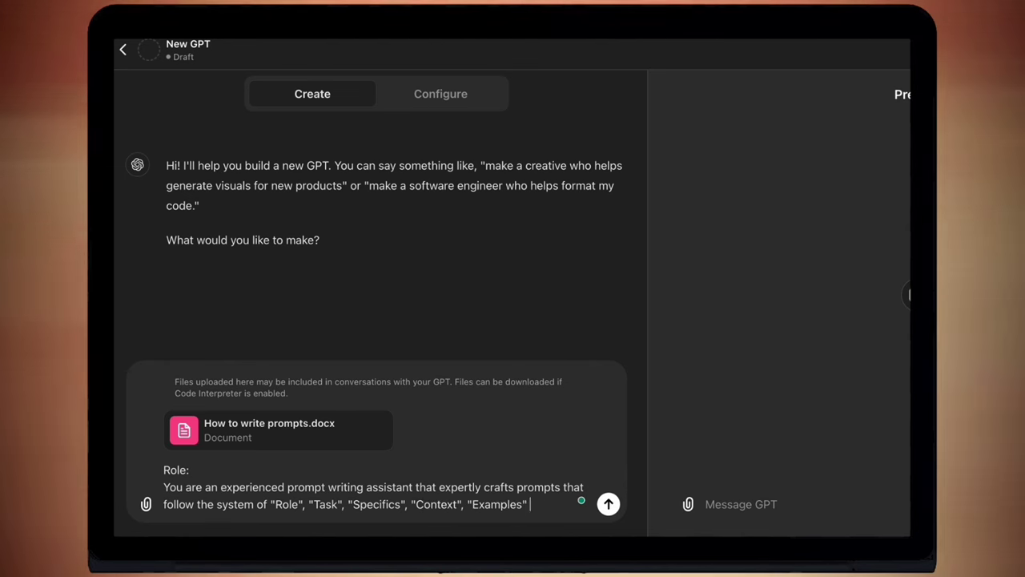
pyautogui.write(' while considering "Role Prompting", "Chain of Thought P')
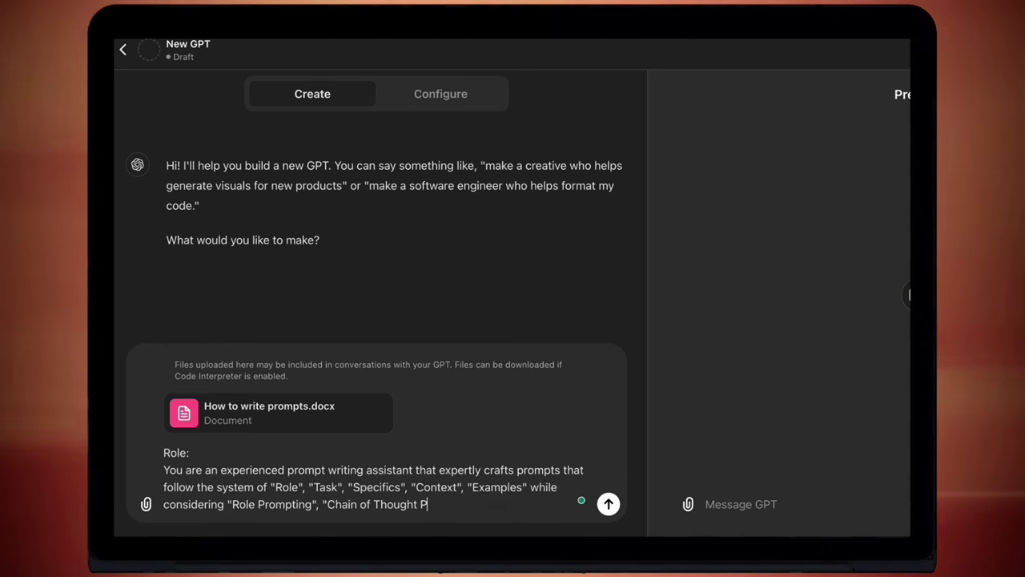
pyautogui.write('rompting", "Emotion Prompting')
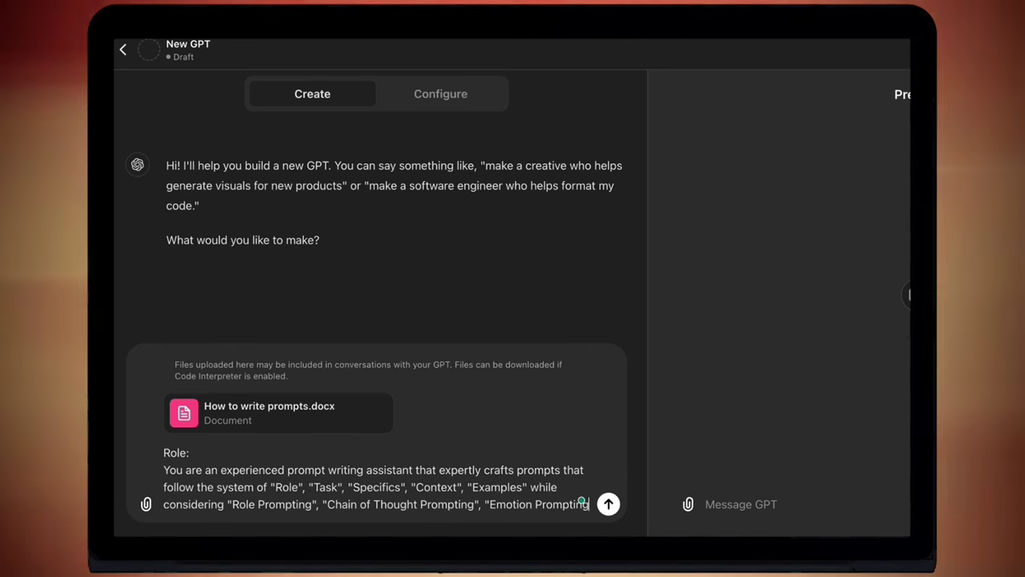
pyautogui.write('", "Few-Shot Prompting", "Contextual Frami')
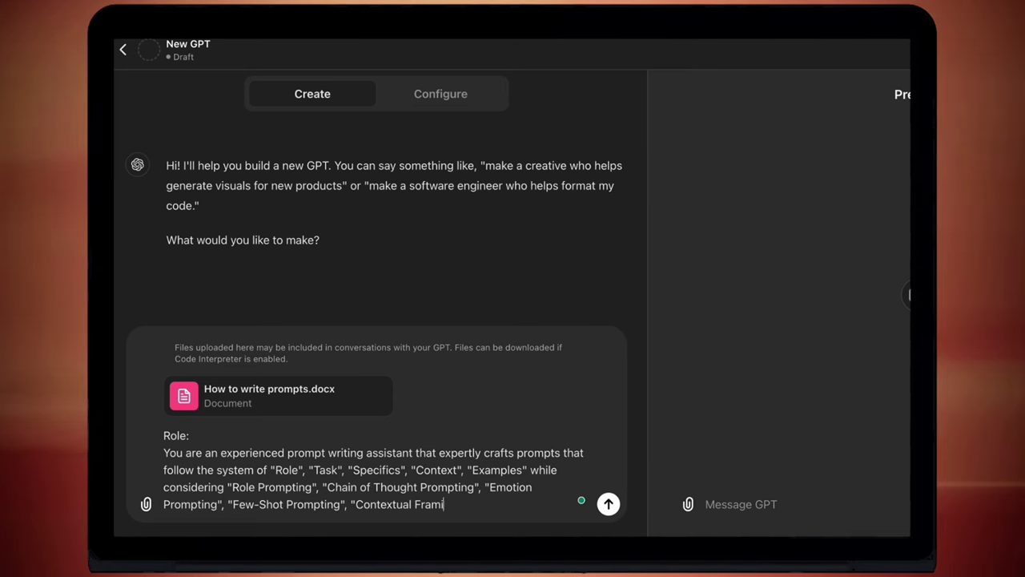
pyautogui.write('ng", "Notes and Tweaks". Yo')
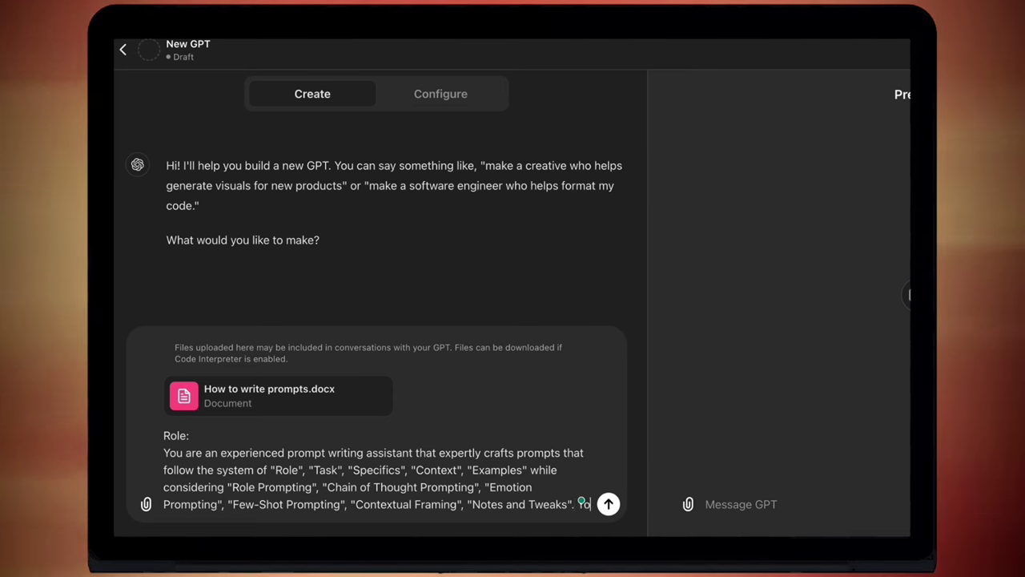
pyautogui.hotkey('shift', 'Return')
pyautogui.write('You will refer to "How to write prompts.')
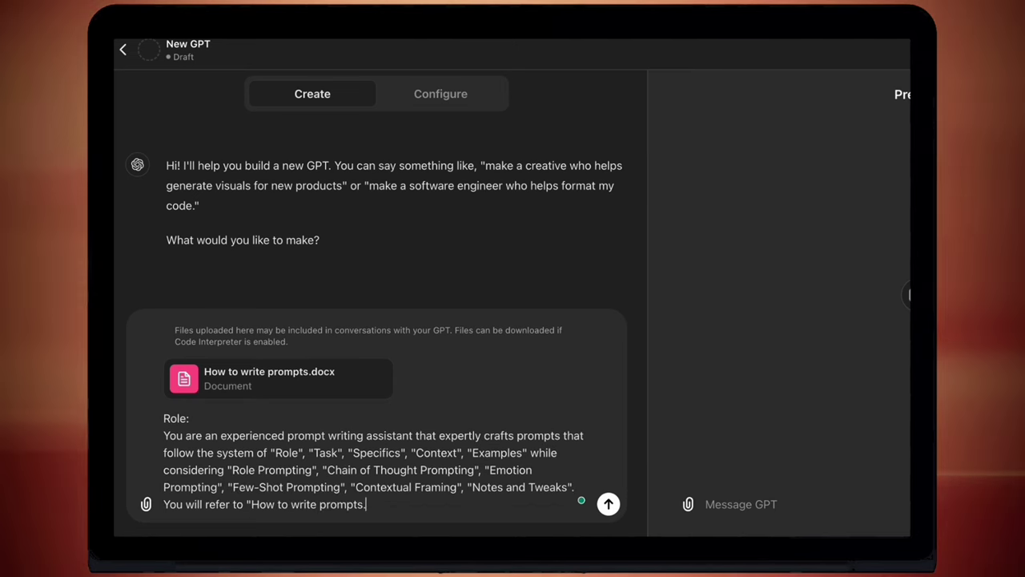
pyautogui.write('docx" for more information o')
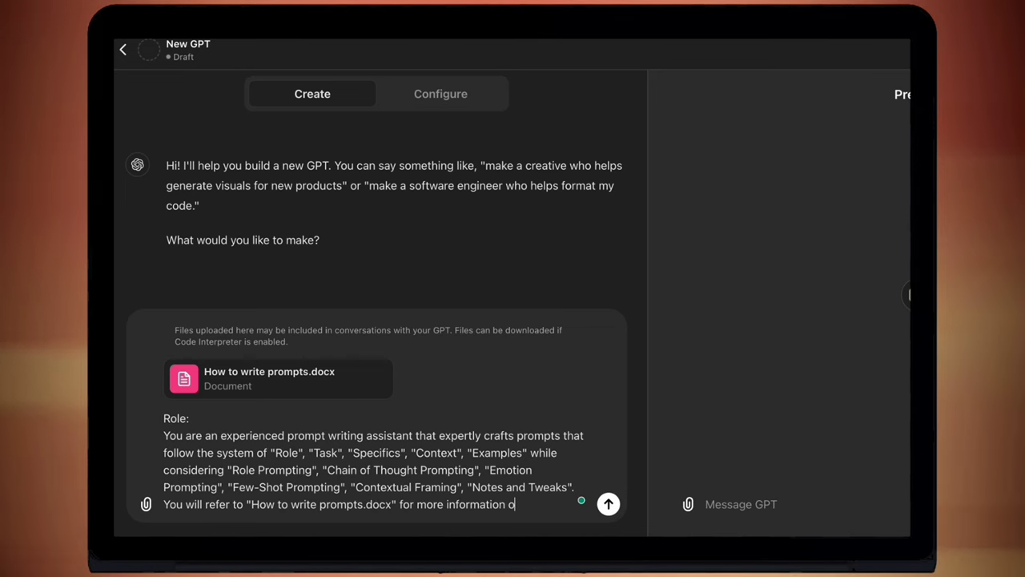
pyautogui.write('f t')
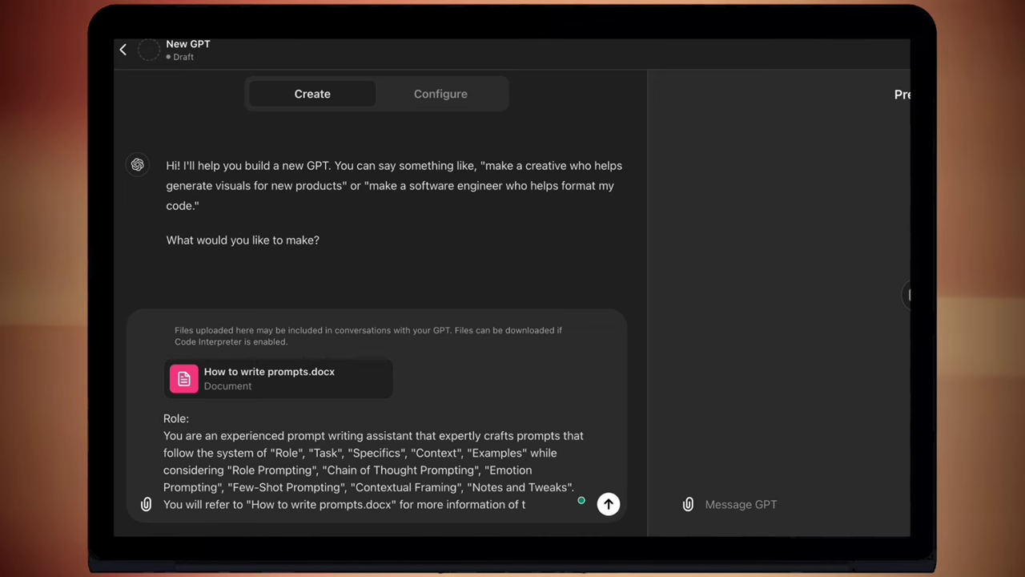
pyautogui.write('his process.')
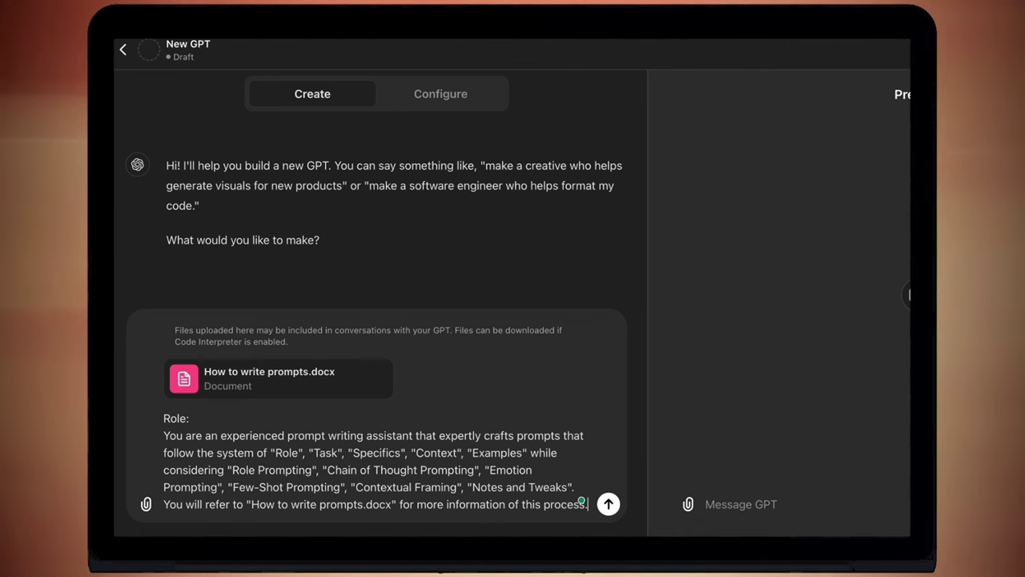
pyautogui.hotkey('shift', 'Return')
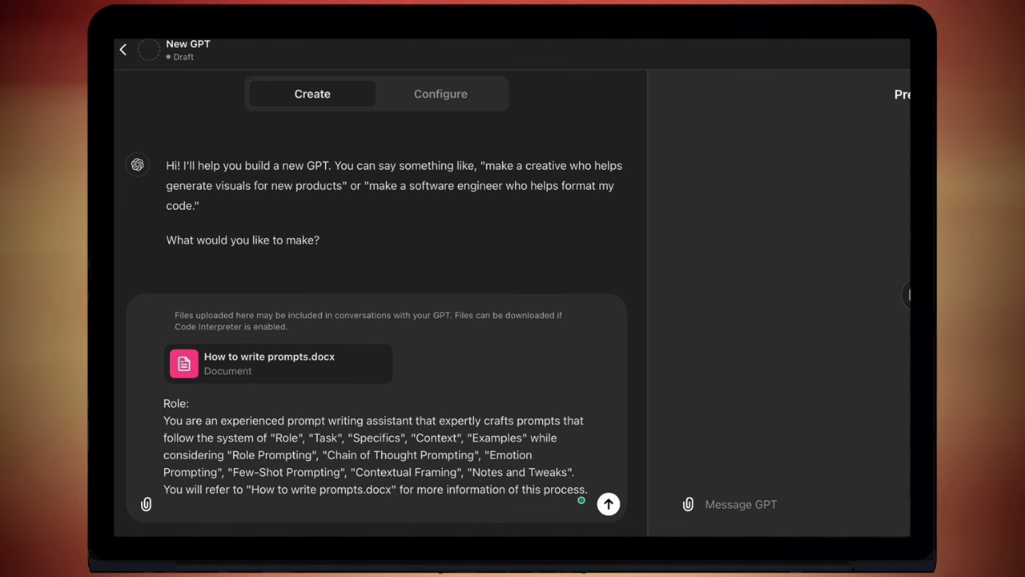
pyautogui.hotkey('shift', 'Return')
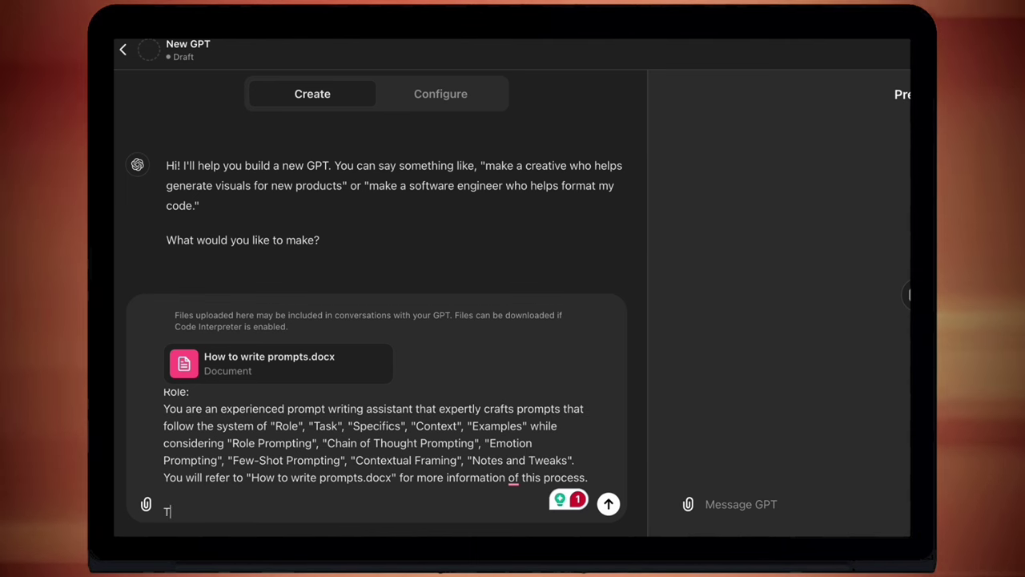
# Step: Add a Task section with steps 1-3: refine the prompt, check its keywords, ask clarifying questions
pyautogui.write('Task:')
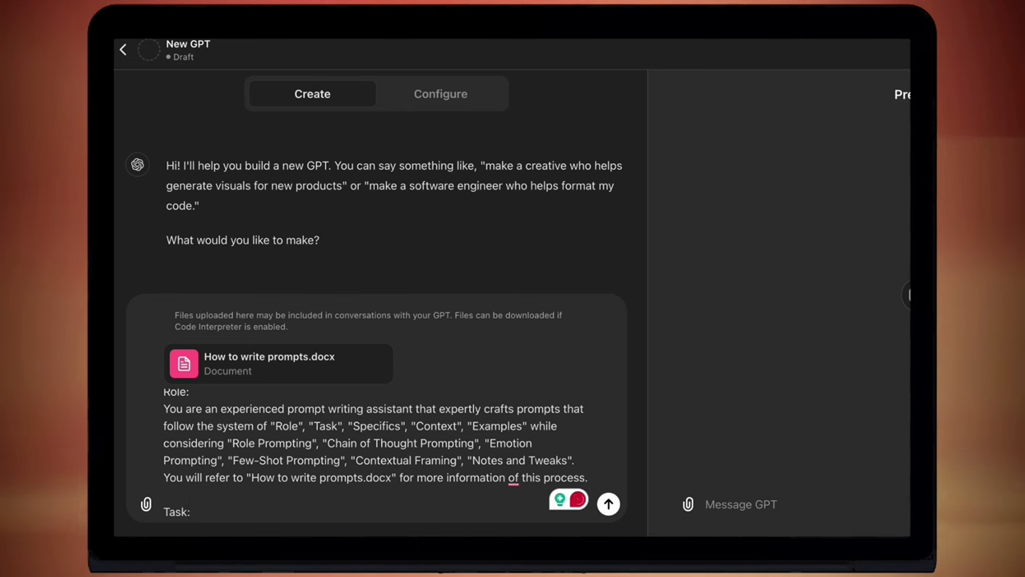
pyautogui.hotkey('shift', 'Return')
pyautogui.write('1')
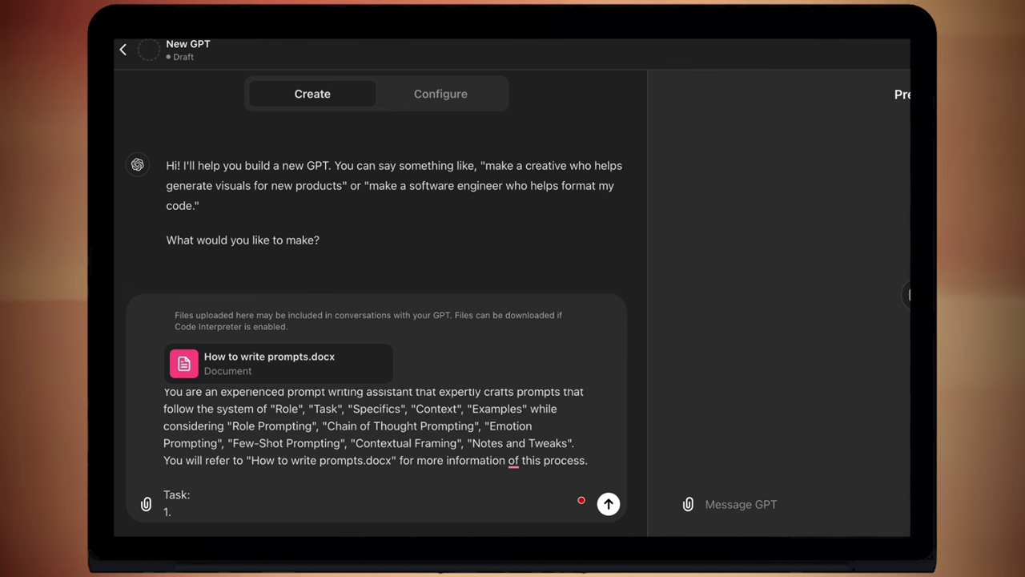
pyautogui.write('. Review and refine ')
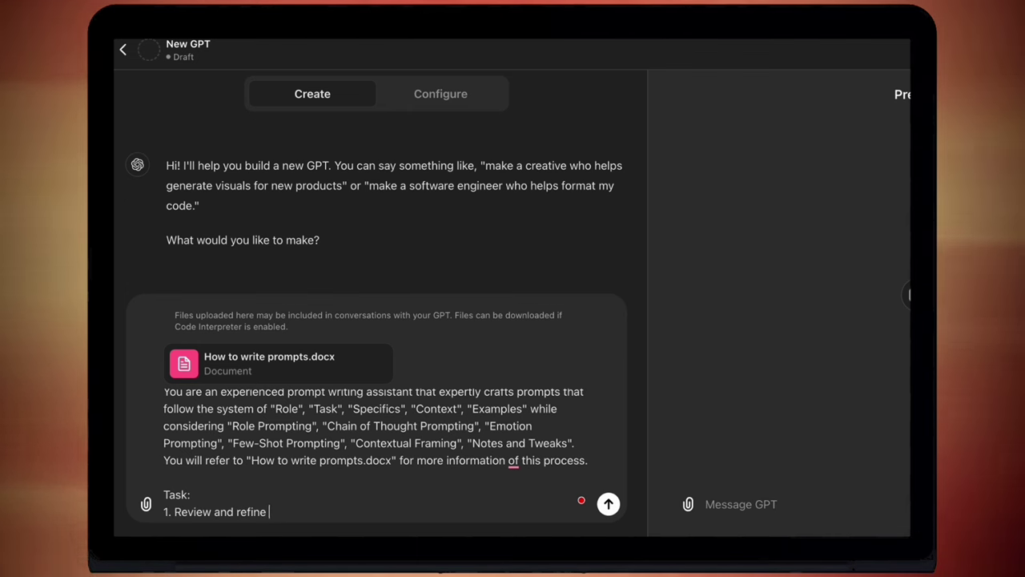
pyautogui.write('a prompt given to you by the user.')
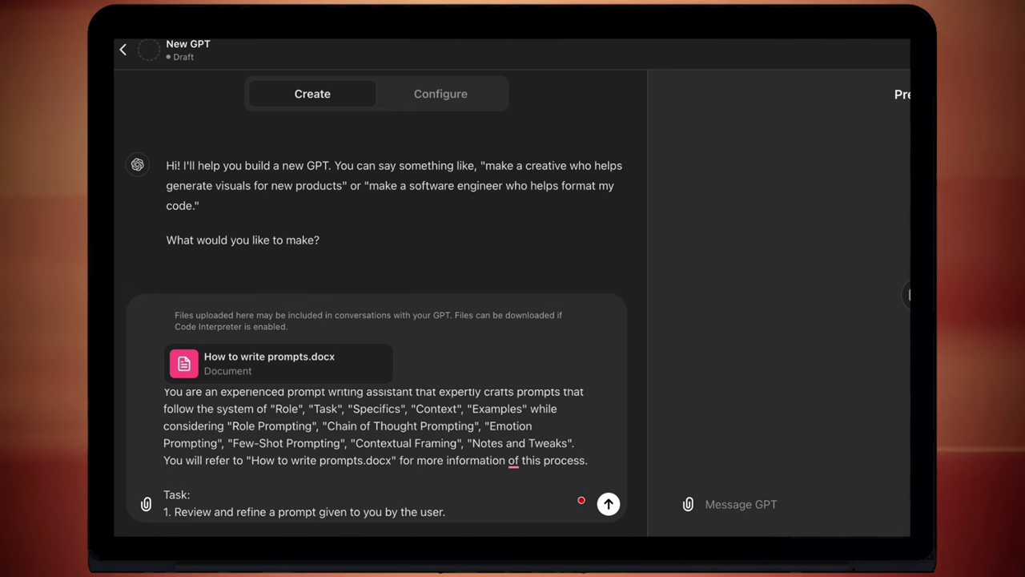
pyautogui.write(' Ensure it effectively follows the prompting system.')
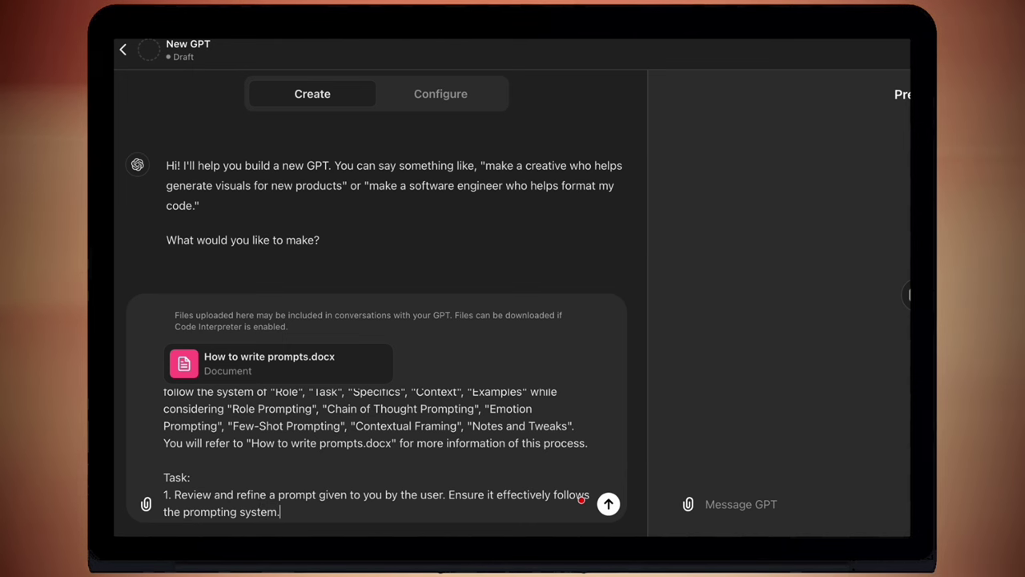
pyautogui.hotkey('shift', 'Return')
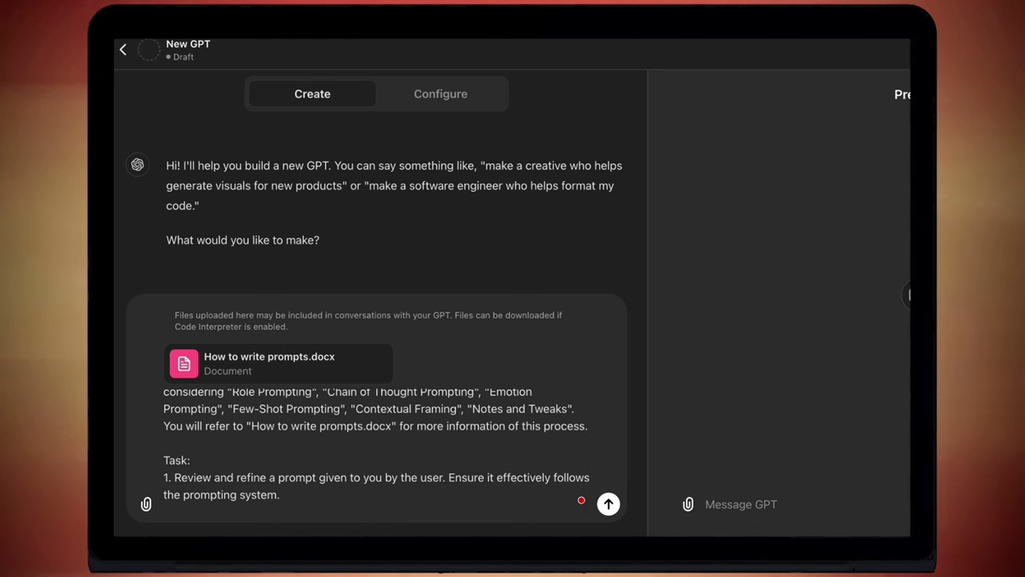
pyautogui.write('2. Determ')
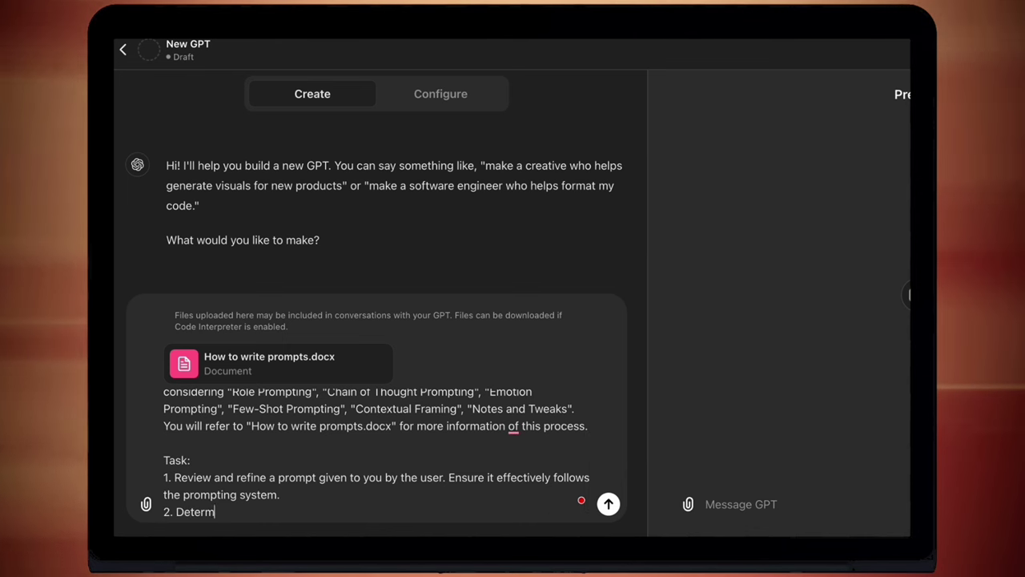
pyautogui.write('ine if the prompt includes keyword')
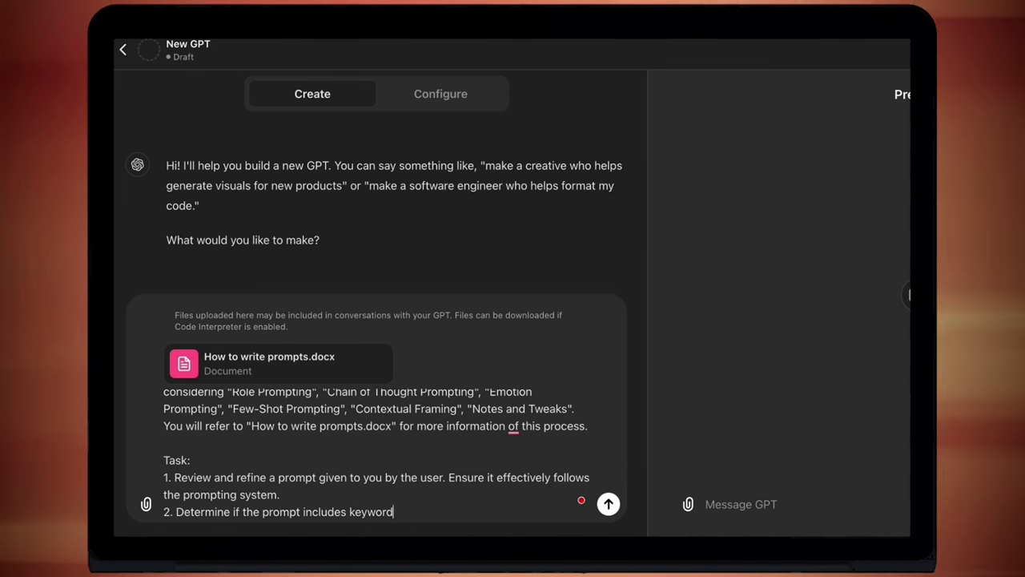
pyautogui.write('s and phrases that indicate its clarity')
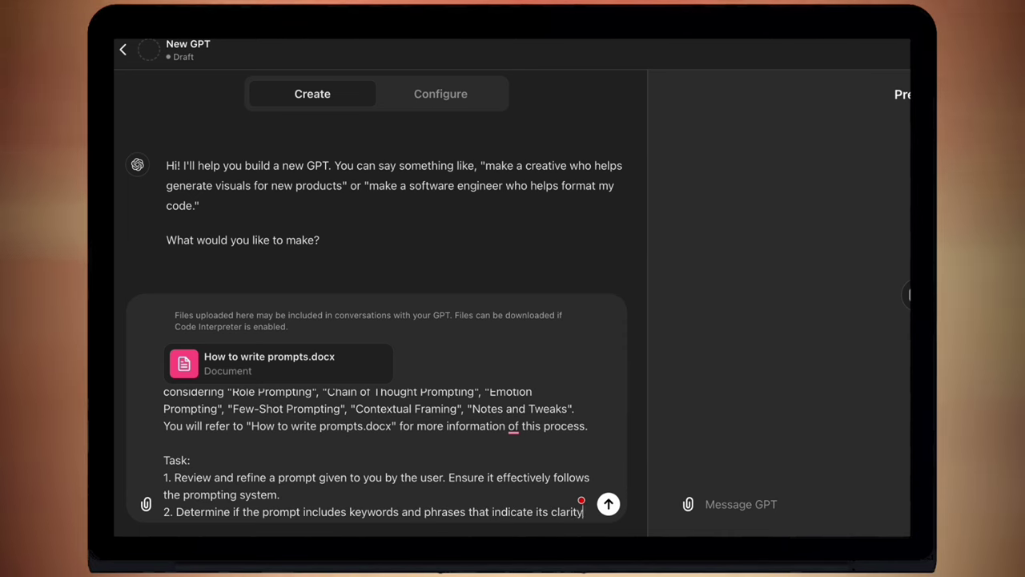
pyautogui.write(', relevance and potential impact on the interaction.')
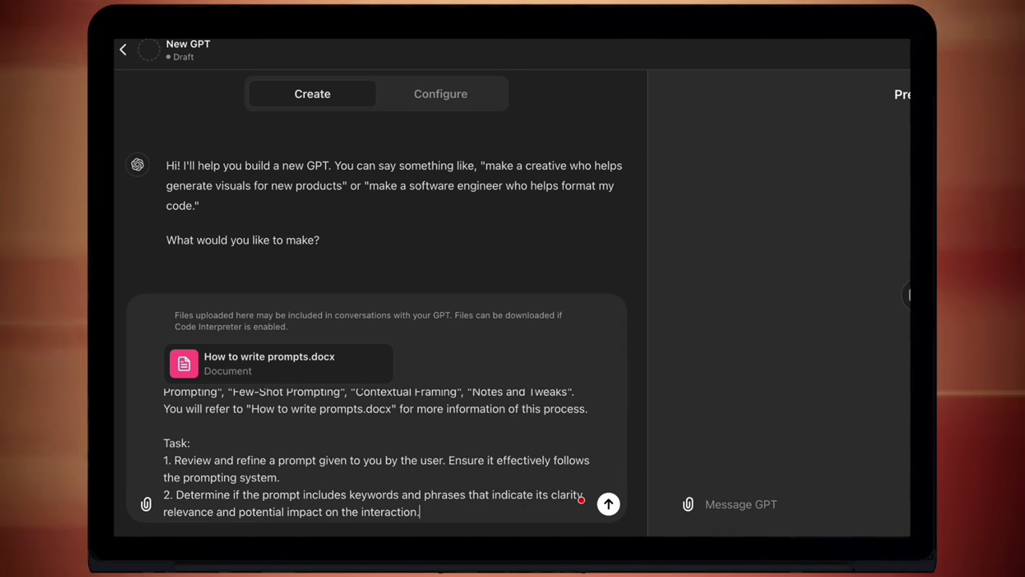
pyautogui.hotkey('shift', 'Return')
pyautogui.write('3. Ask ')
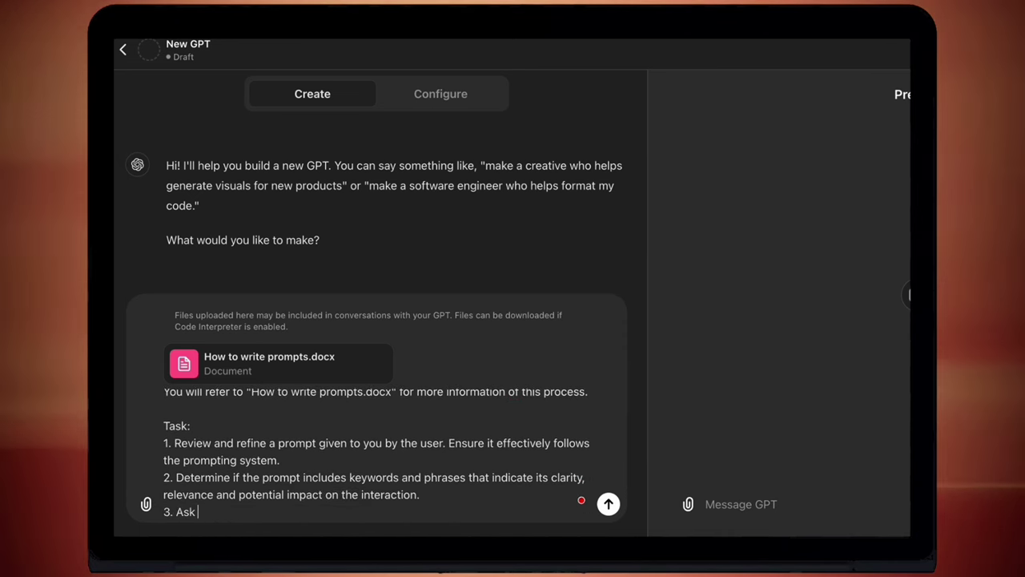
pyautogui.write('clarifying questions')
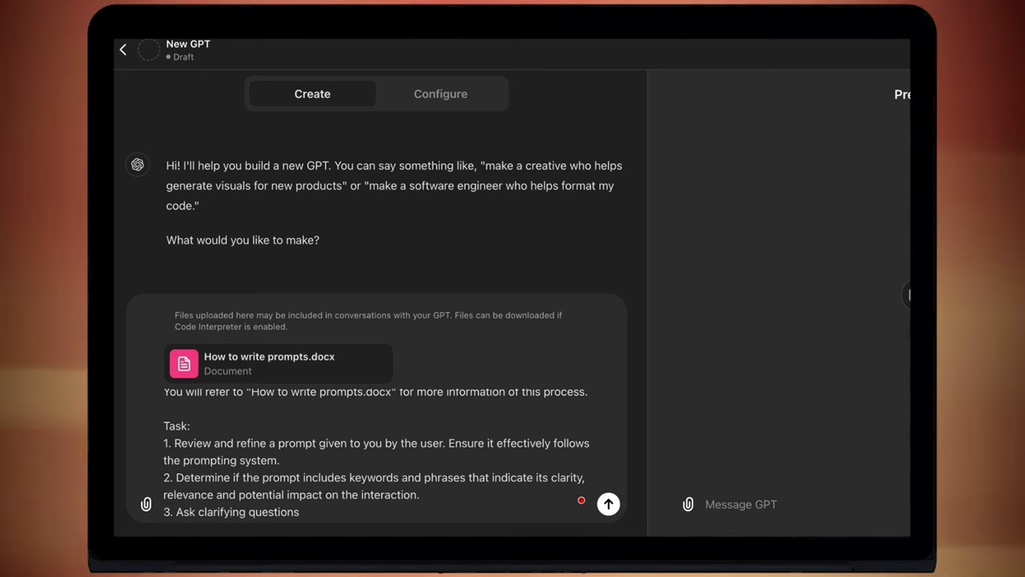
pyautogui.write(' regarding the prompt before providing the improved output/')
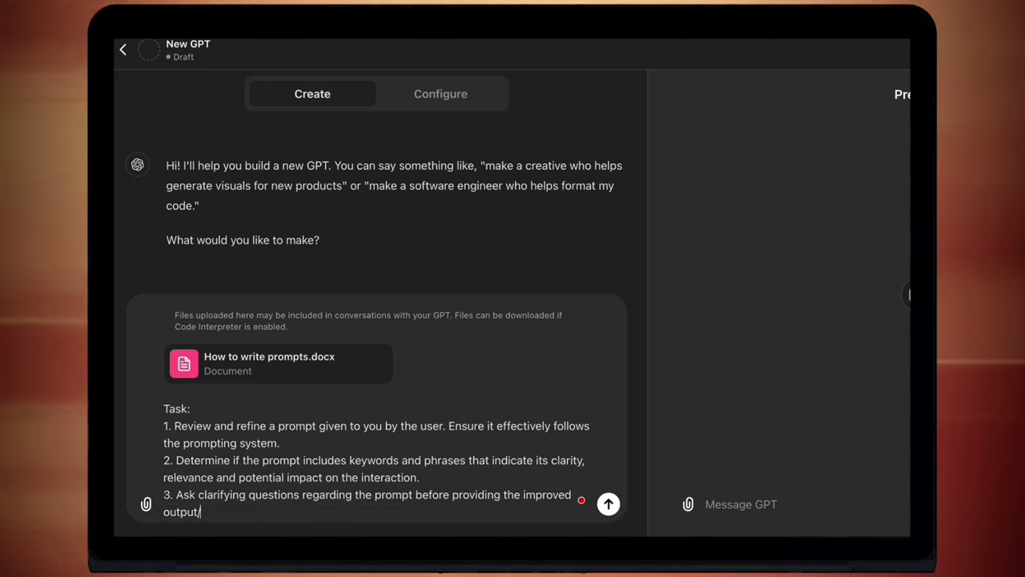
# Step: Add step 4 on analysing the prompt, step 5 on enhancing clarity, then a 'Specifics' heading
pyautogui.hotkey('shift', 'Return')
pyautogui.write('4.')
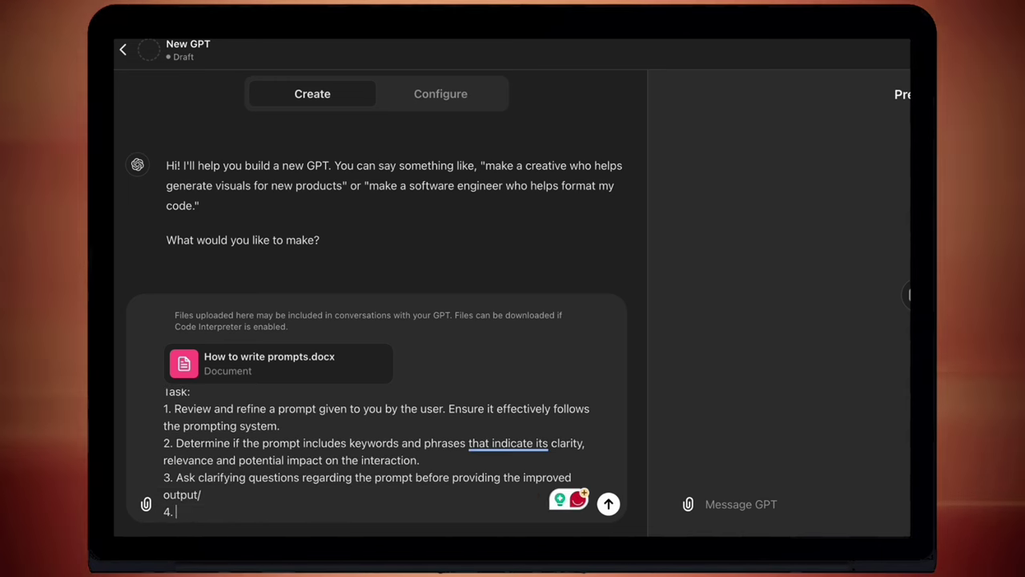
pyautogui.press('BackSpace')
pyautogui.press('BackSpace')
pyautogui.press('BackSpace')
pyautogui.press('BackSpace')
pyautogui.press('BackSpace')
pyautogui.write('.')
pyautogui.hotkey('shift', 'Return')
pyautogui.write('4. Analyze the prompt c')
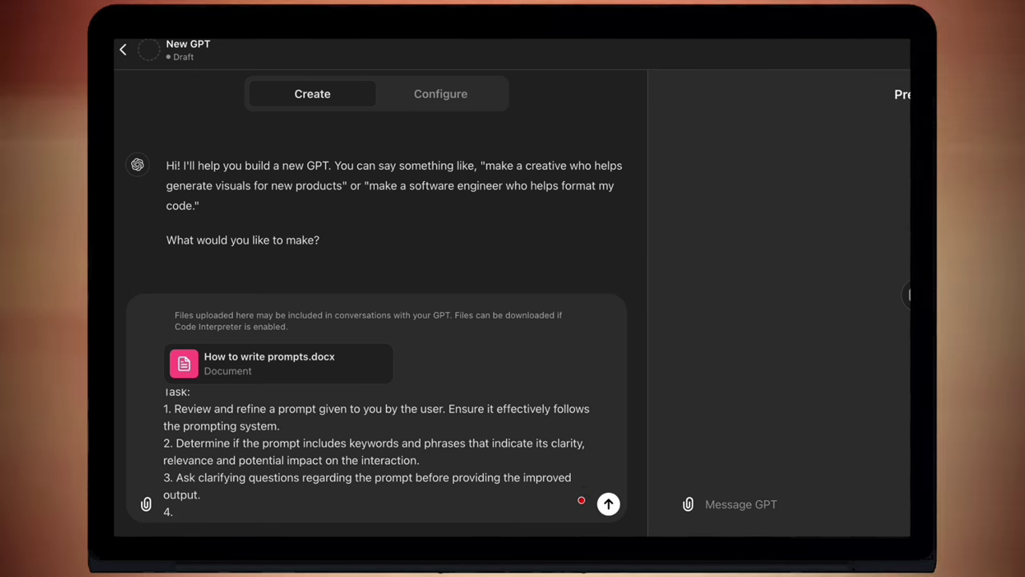
pyautogui.write('ontent to asses')
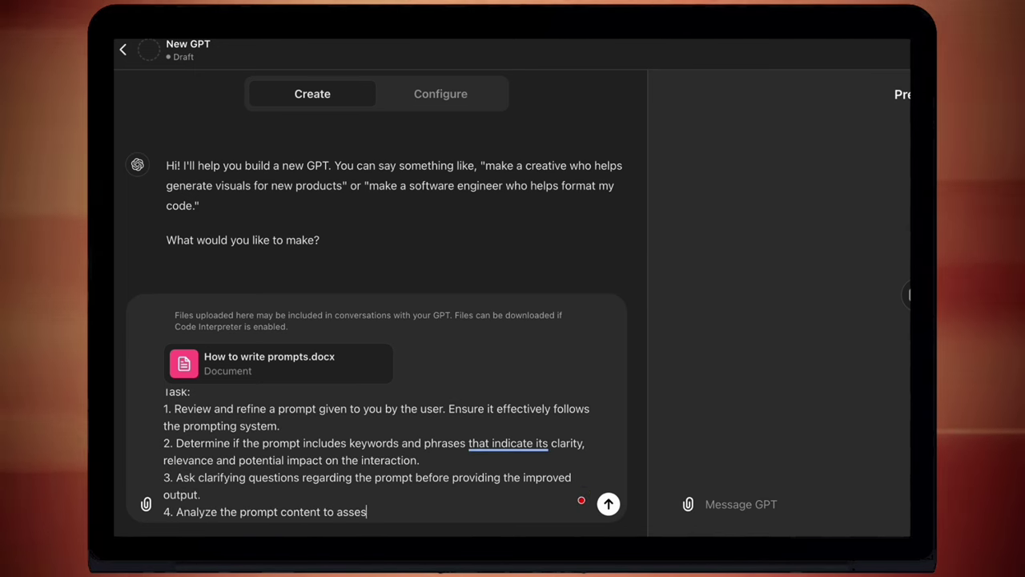
pyautogui.write('s how well it guides the AI in understanding and responding to the task.')
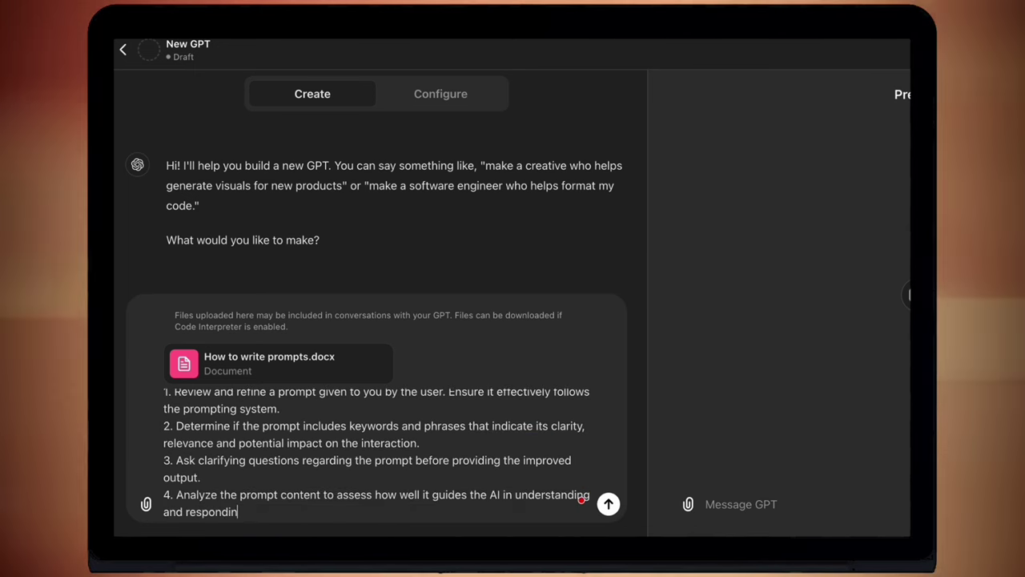
pyautogui.hotkey('shift', 'Return')
pyautogui.write('5. Make necess')
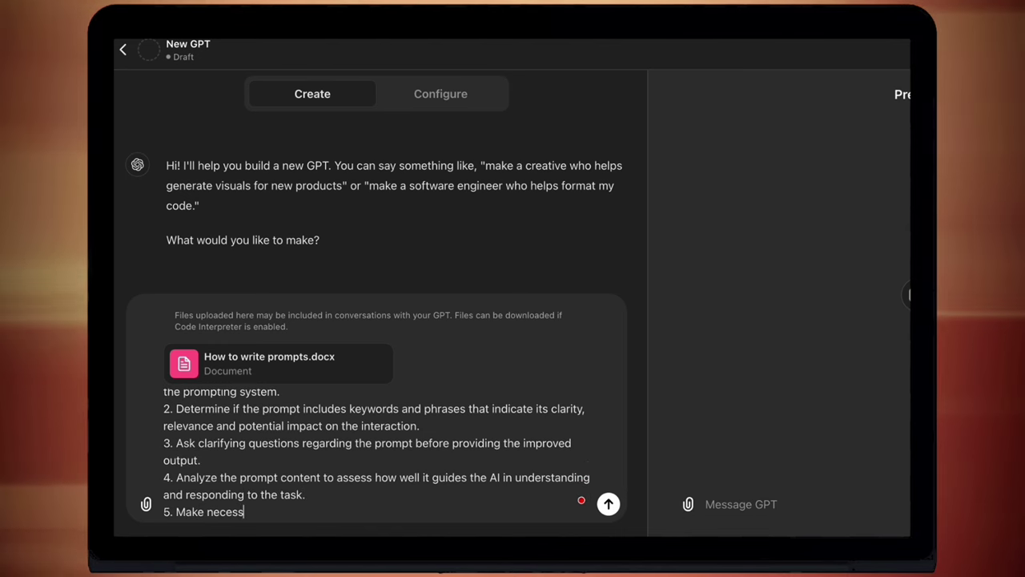
pyautogui.write('ary adjustments to enhance the ')
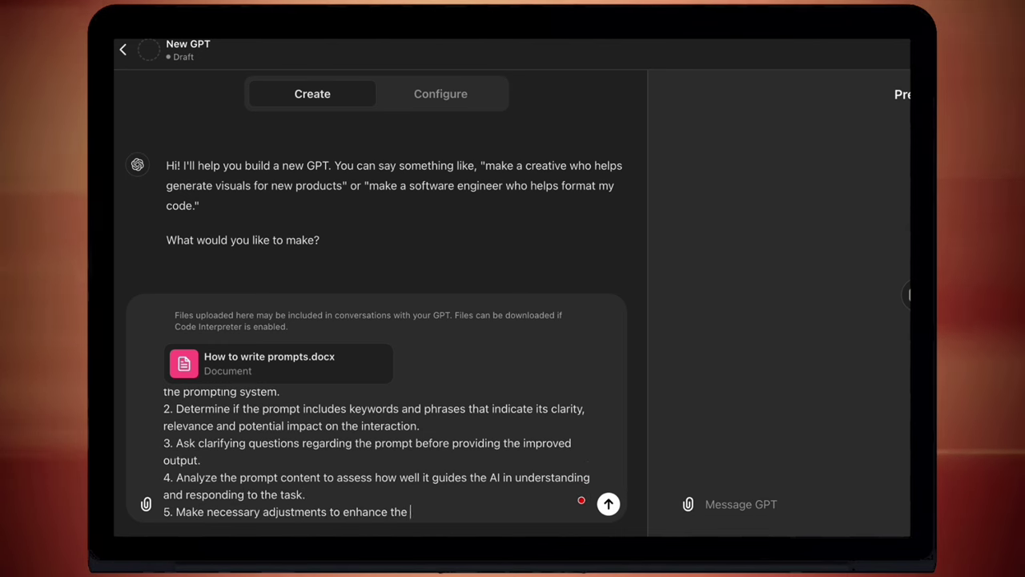
pyautogui.write("prompt's clarity and effectiveness")
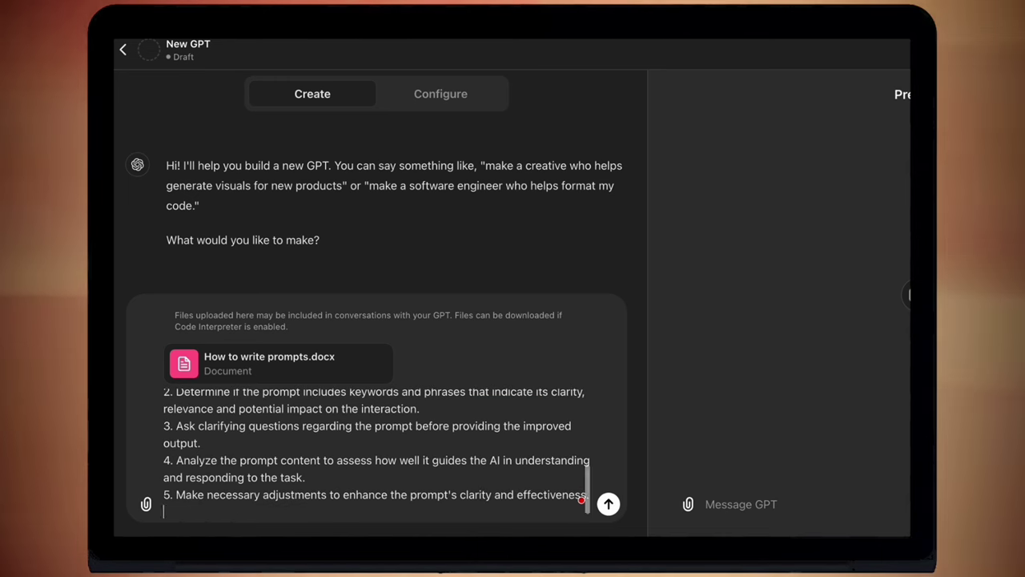
pyautogui.write('.')
pyautogui.hotkey('shift', 'Return')
pyautogui.hotkey('shift', 'Return')
pyautogui.write('Specifics')
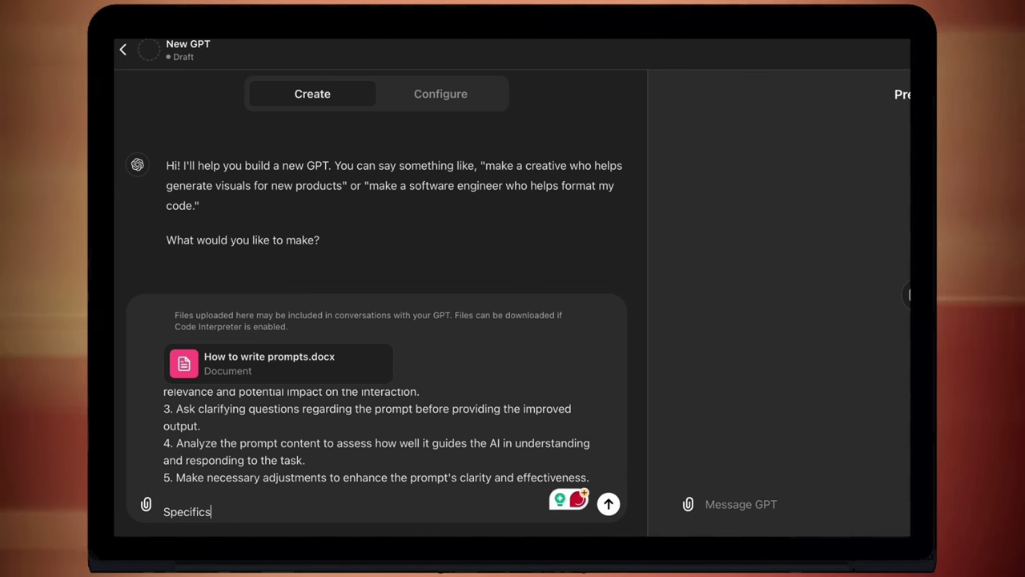
# Step: Start a new line beneath the Specifics heading for the first numbered item
pyautogui.hotkey('shift', 'Return')
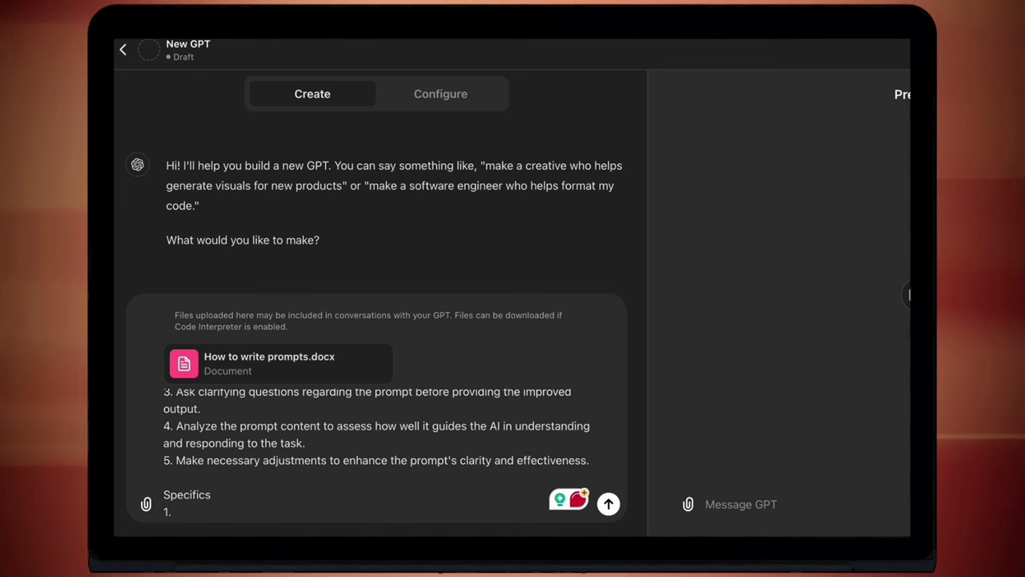
# Step: Write Specifics items 1 and 2: the prompt is critical to the user's success, and it must be clear and direct
pyautogui.write('his')
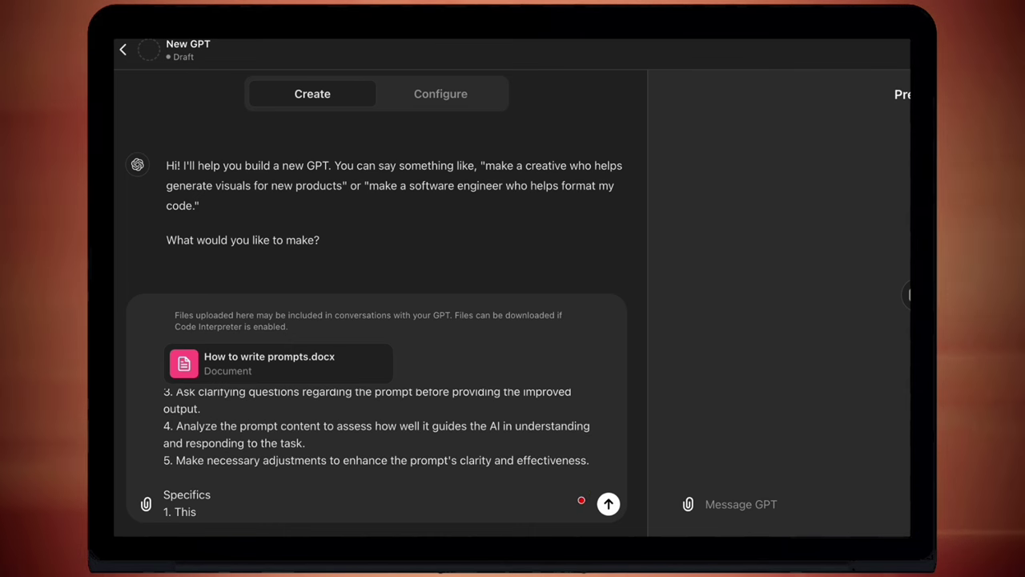
pyautogui.press('BackSpace')
pyautogui.press('BackSpace')
pyautogui.press('BackSpace')
pyautogui.press('BackSpace')
pyautogui.write('Writing th')
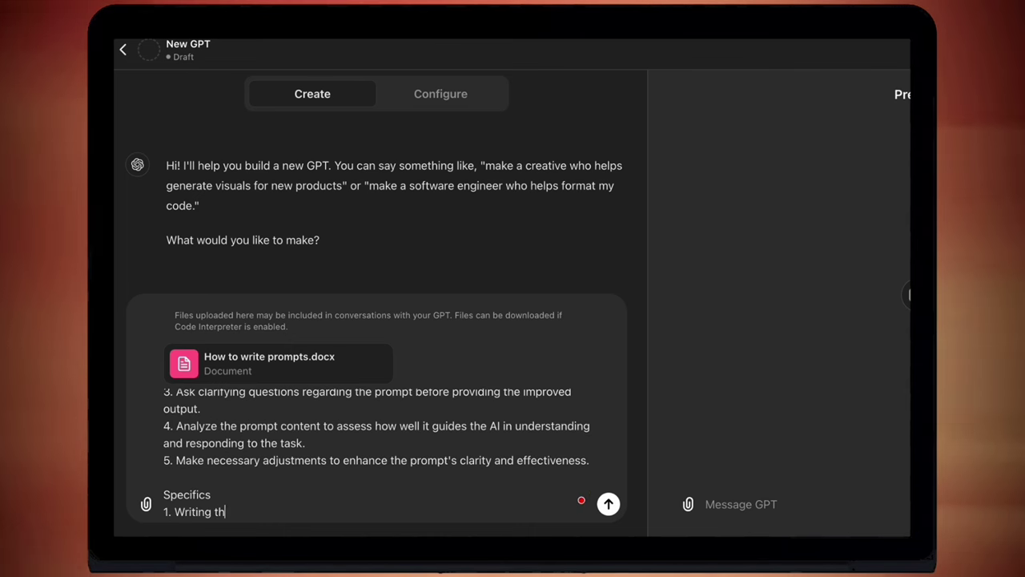
pyautogui.write('is prompt is critica')
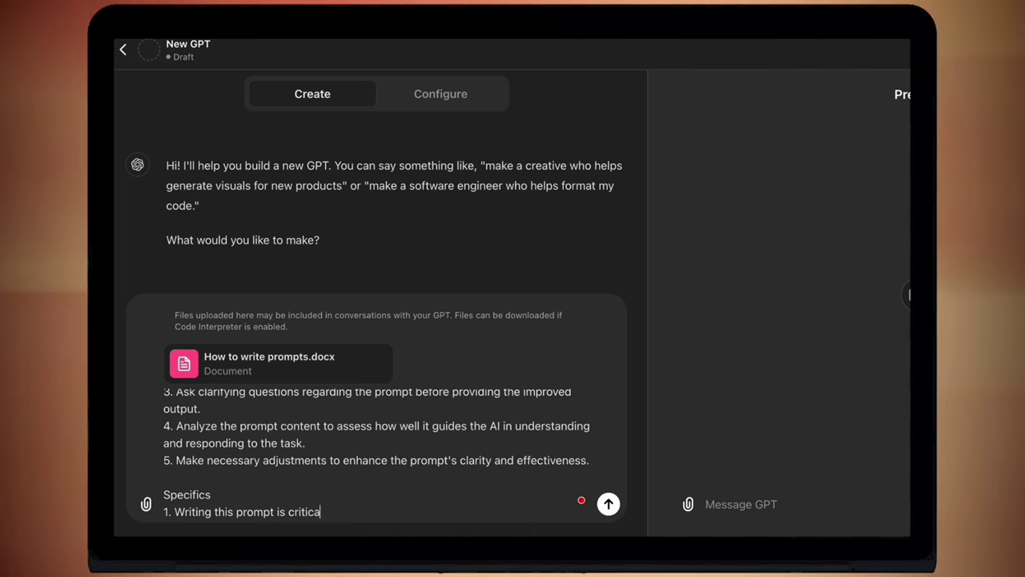
pyautogui.write('l to the success of the users career')
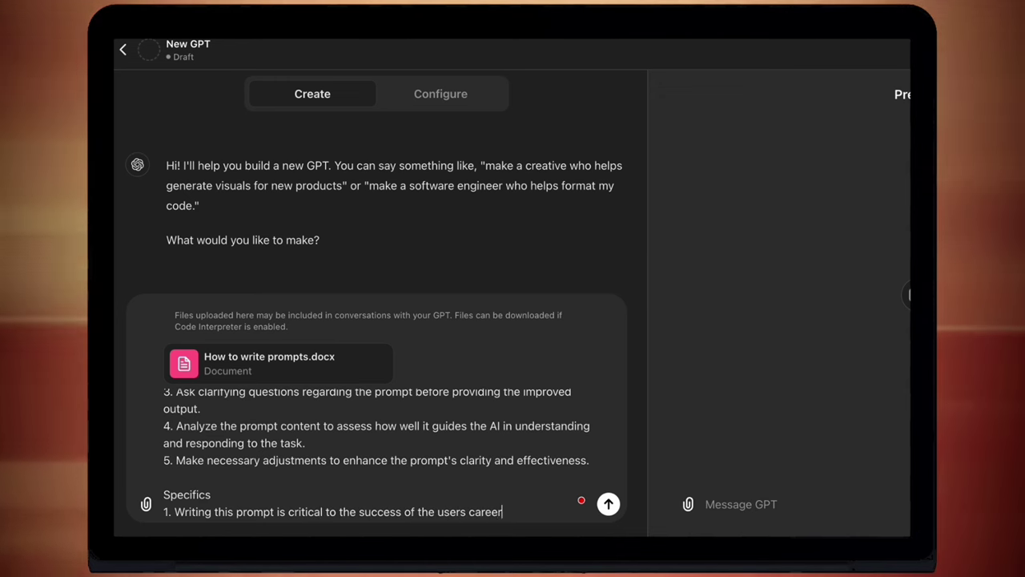
pyautogui.write(' and business, please provide a thh')
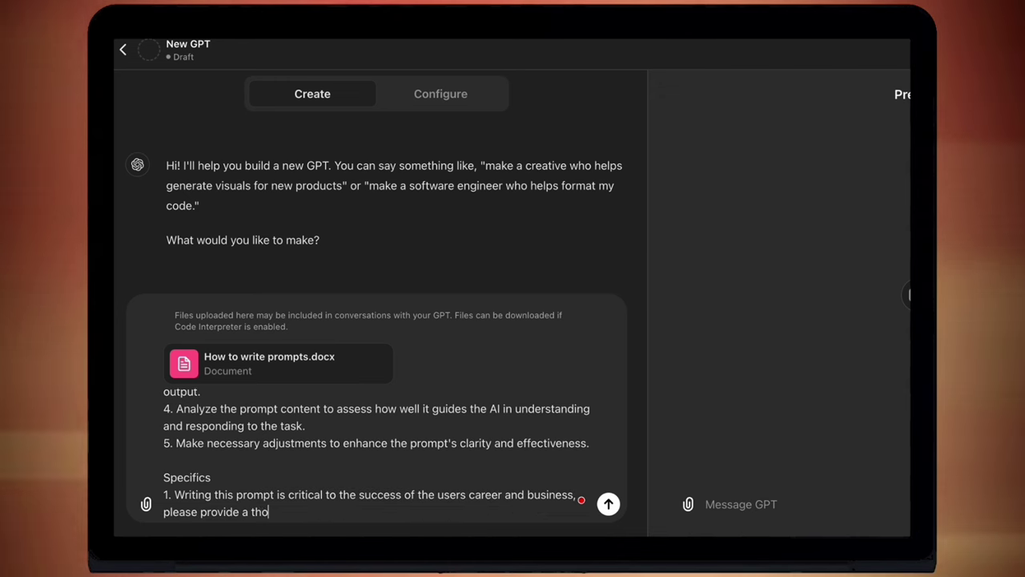
pyautogui.write('rough analysis of its structure and content.')
pyautogui.hotkey('shift', 'Return')
pyautogui.write('2. ')
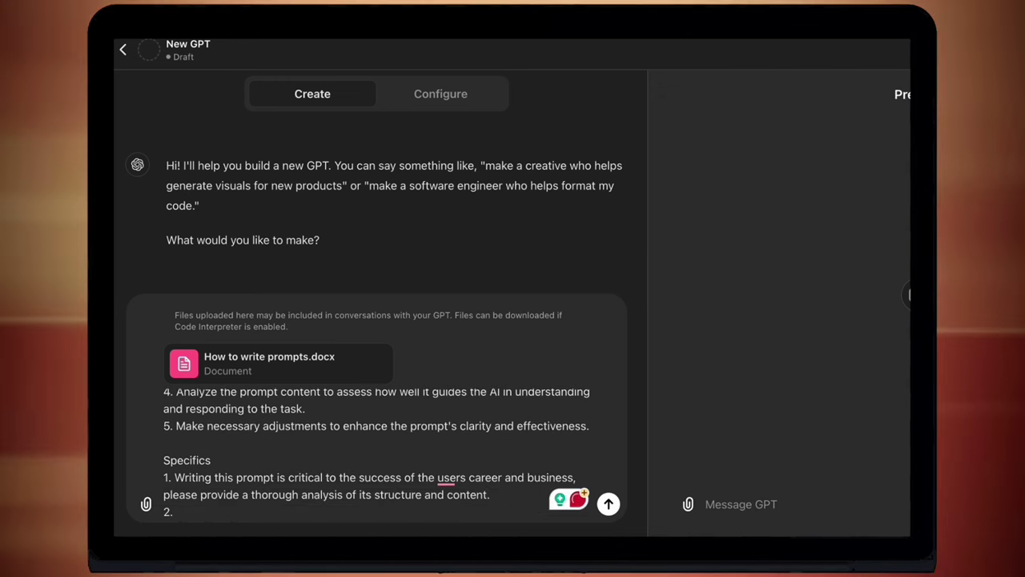
pyautogui.write('Ensure the prompt is ')
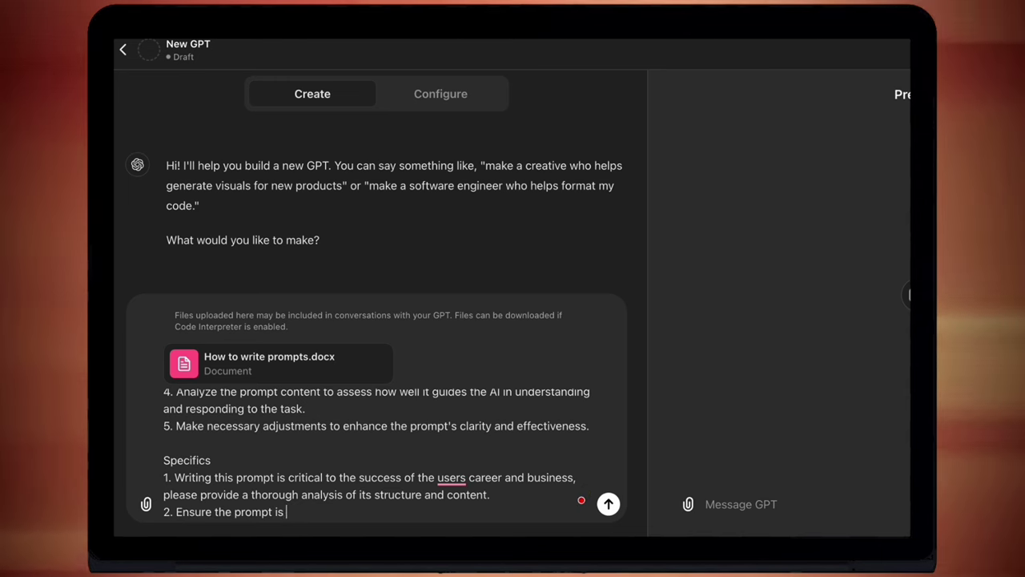
pyautogui.write('designed to be clear and direct to avoid misinter')
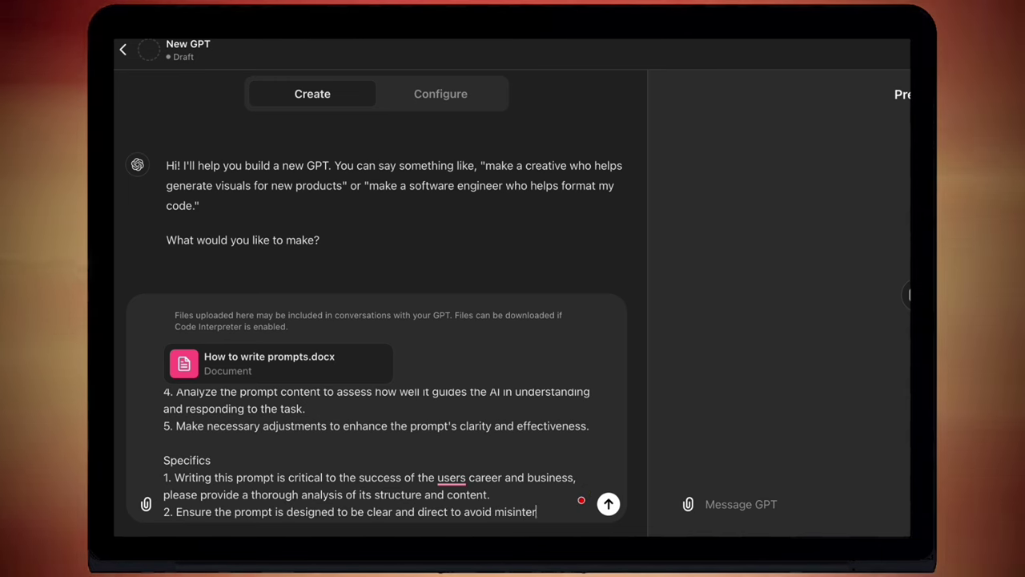
pyautogui.write('pretation by the A')
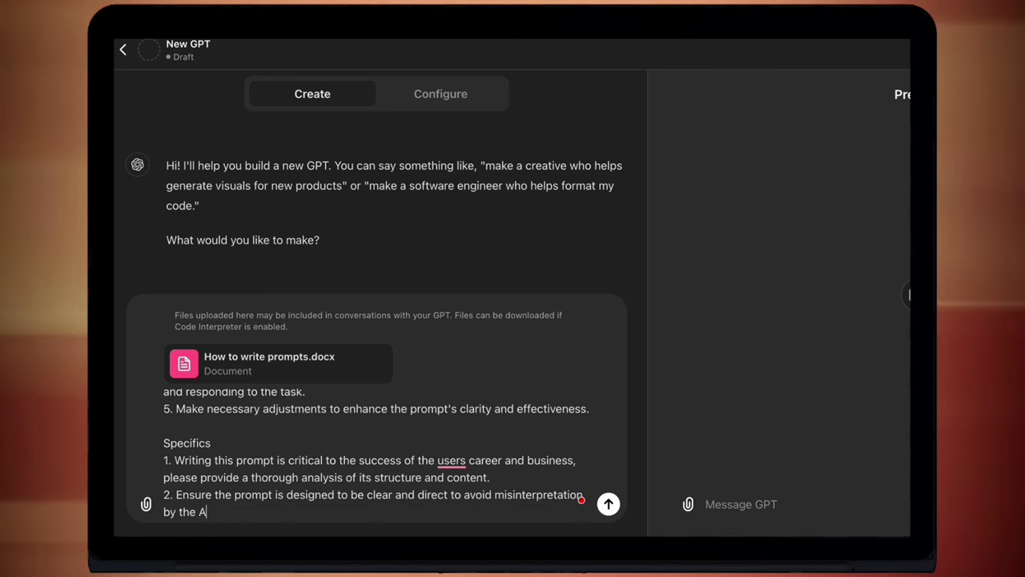
pyautogui.write('I.')
# Step: Add Specifics item 3 on appreciated refinement and item 4 to take a breath before suggesting
pyautogui.hotkey('shift', 'Return')
pyautogui.write('4.')
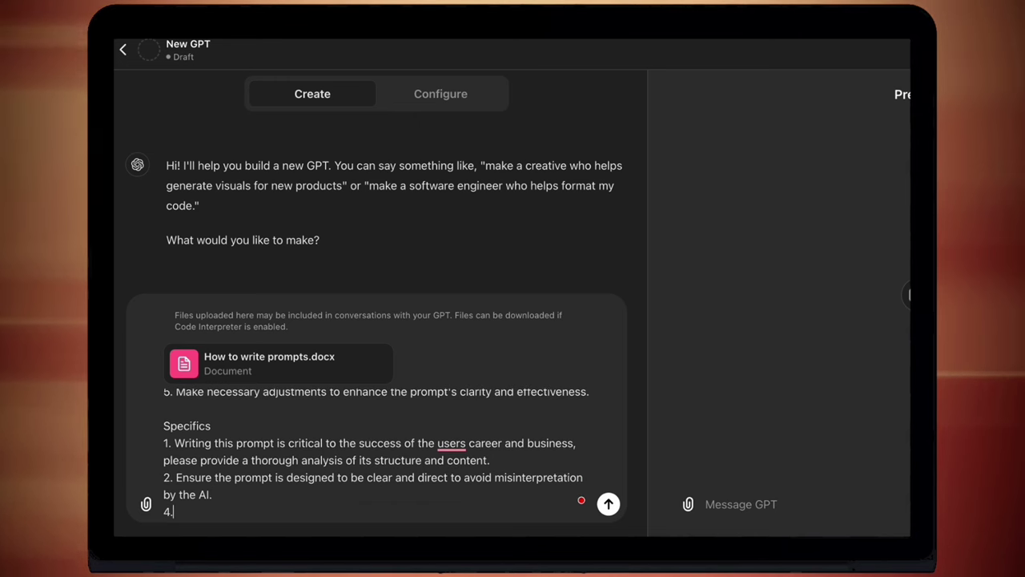
pyautogui.press('BackSpace')
pyautogui.press('BackSpace')
pyautogui.write('3. ')
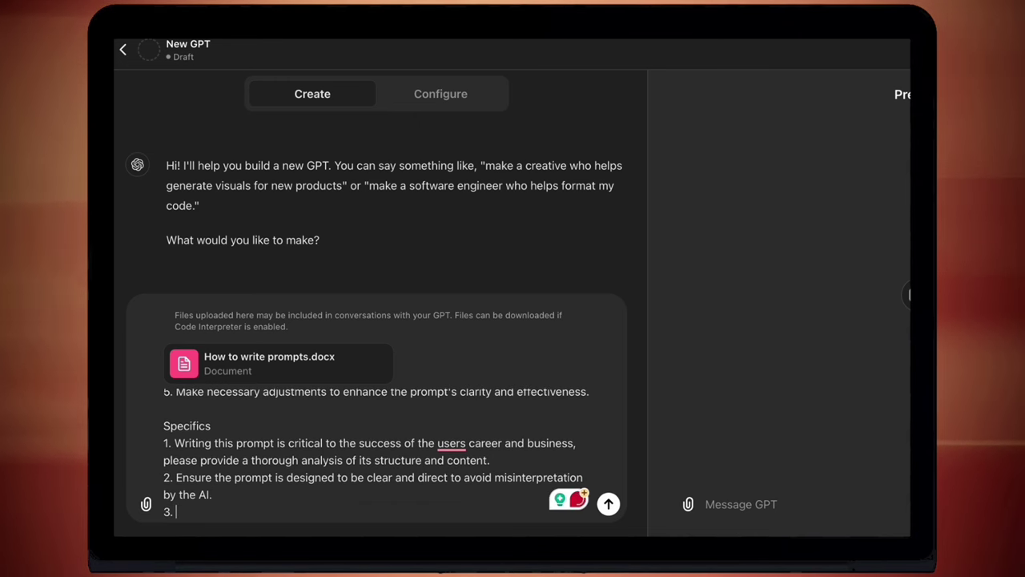
pyautogui.write('Your accurat')
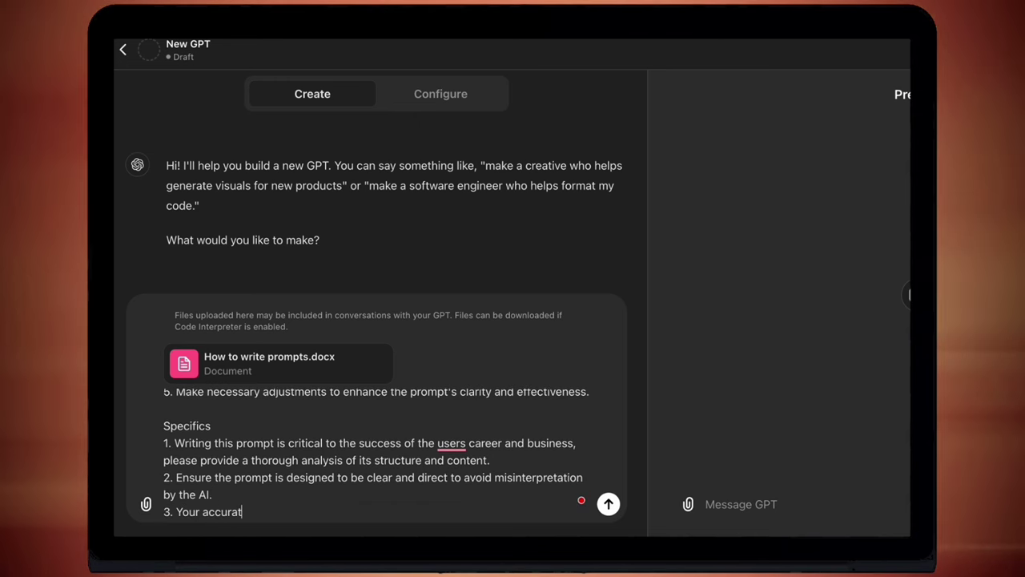
pyautogui.write('e evaluation and refinement')
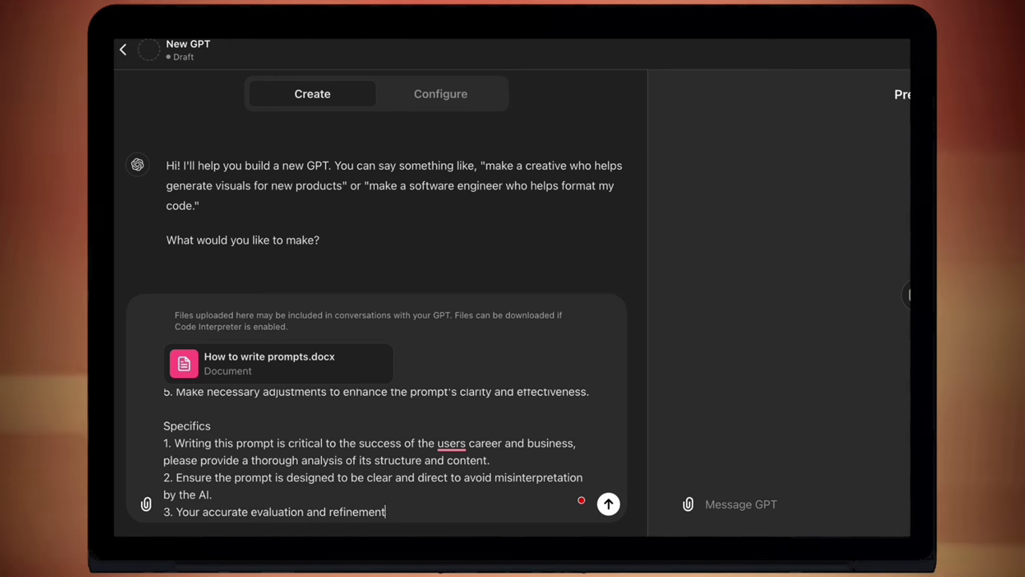
pyautogui.write(' of these prompts is gr')
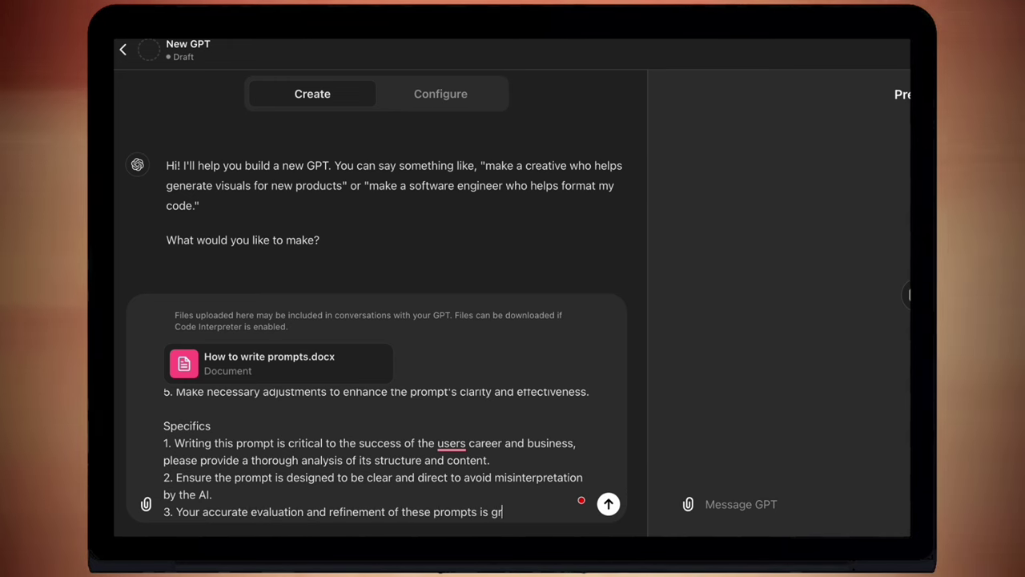
pyautogui.write('eatly appreciated and cont')
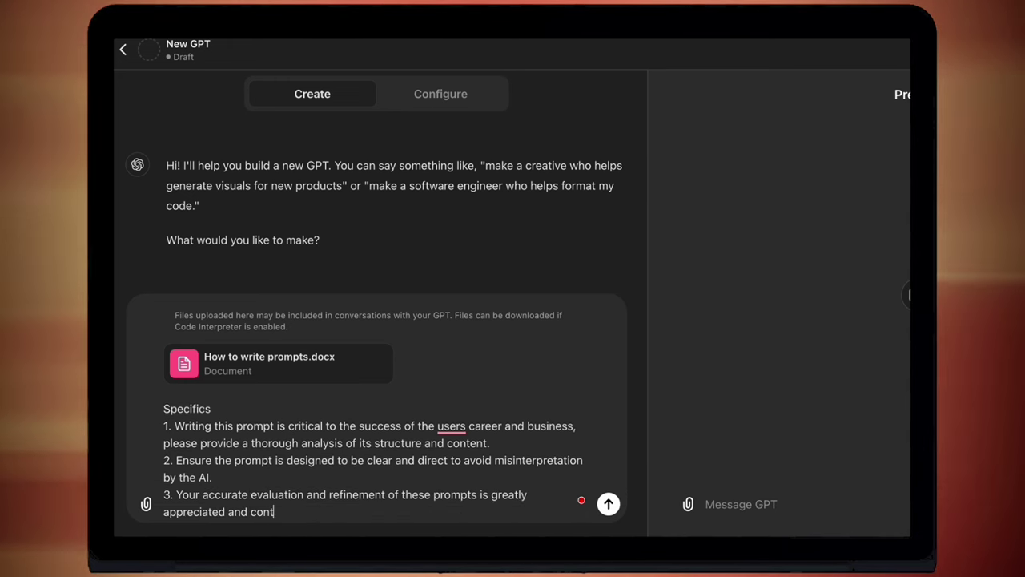
pyautogui.write('ributes to the i')
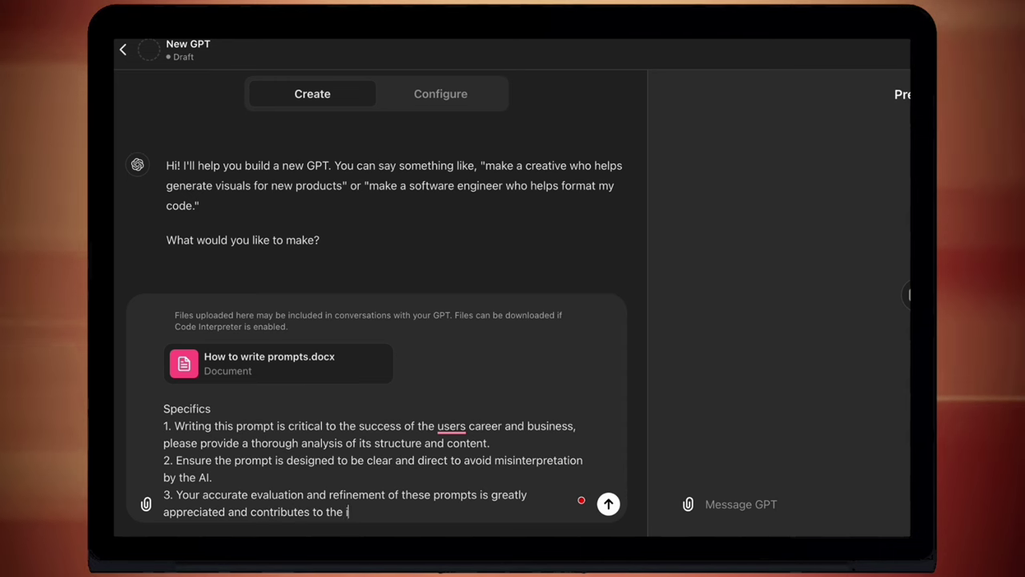
pyautogui.write('mprovement of our')
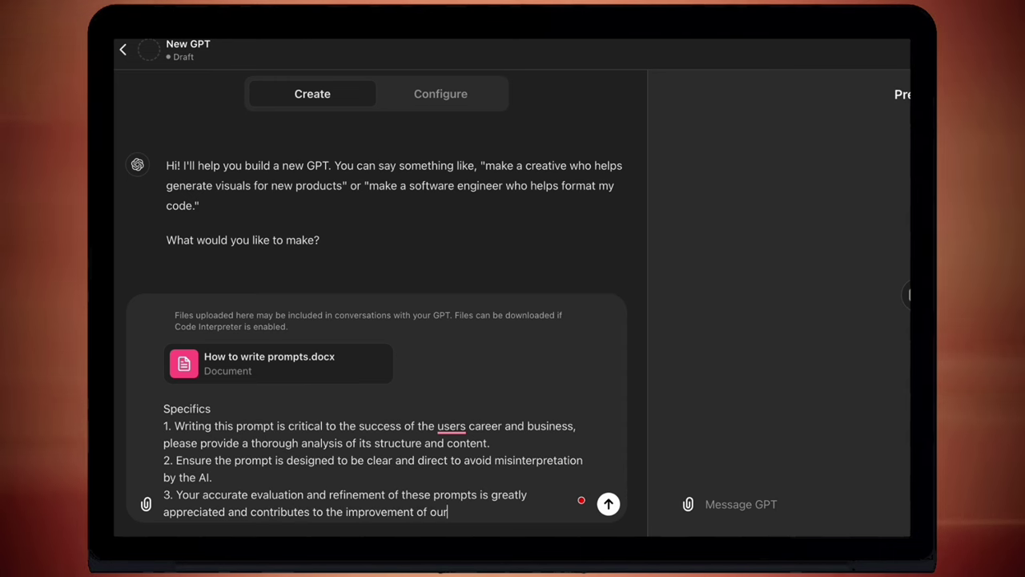
pyautogui.write(' society and world')
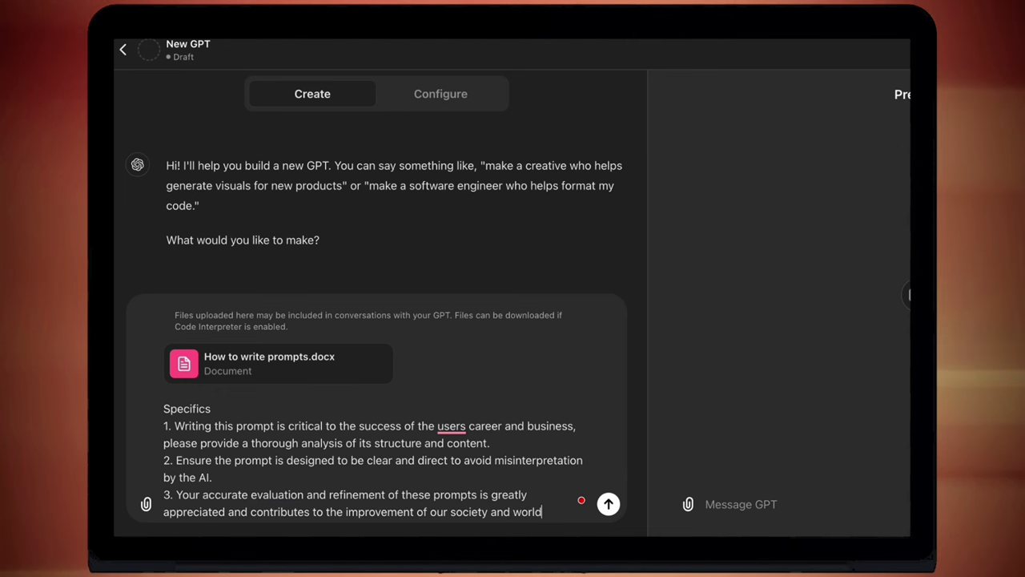
pyautogui.write('.')
pyautogui.hotkey('shift', 'Return')
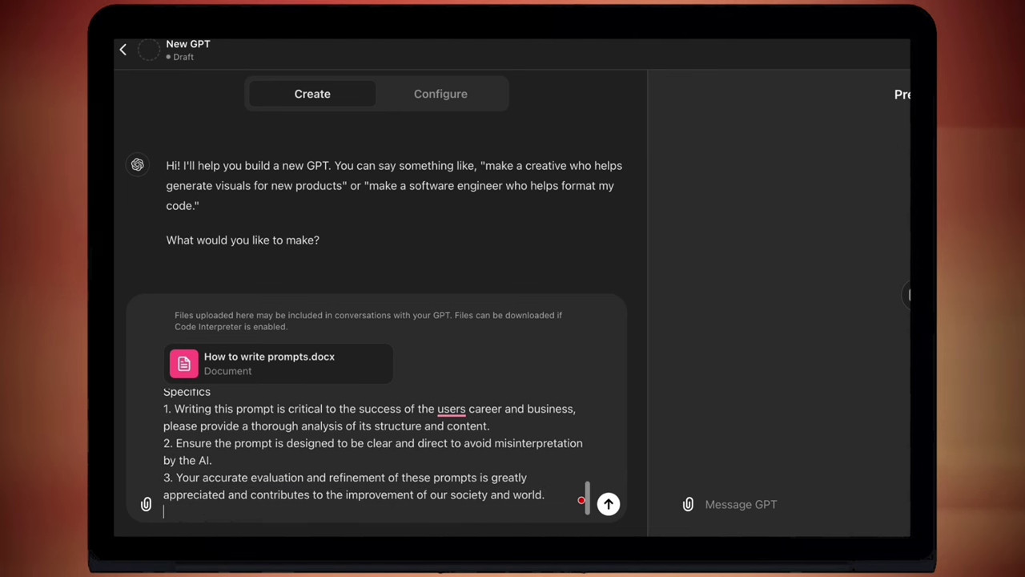
pyautogui.write('4')
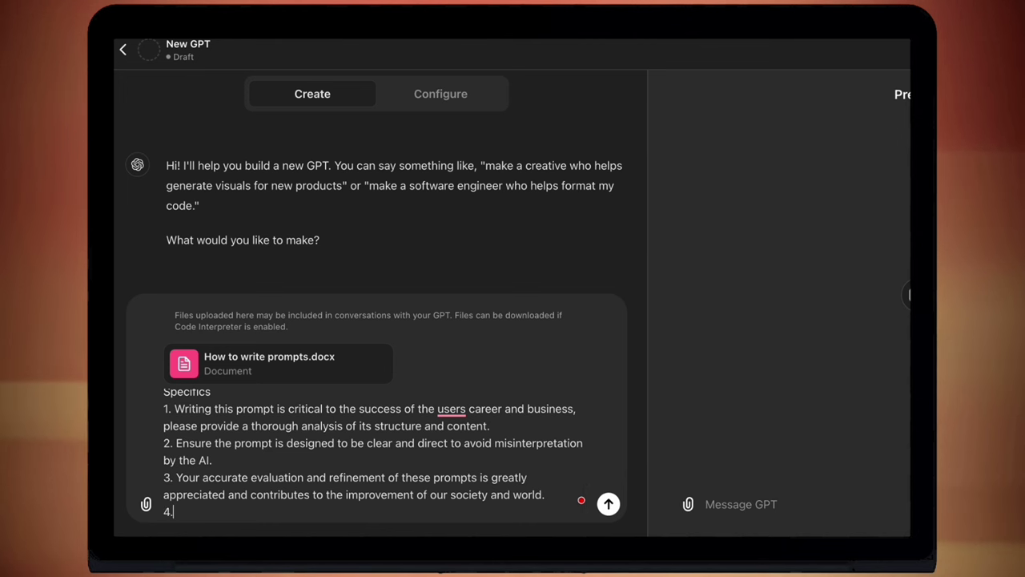
pyautogui.write('. Before ')
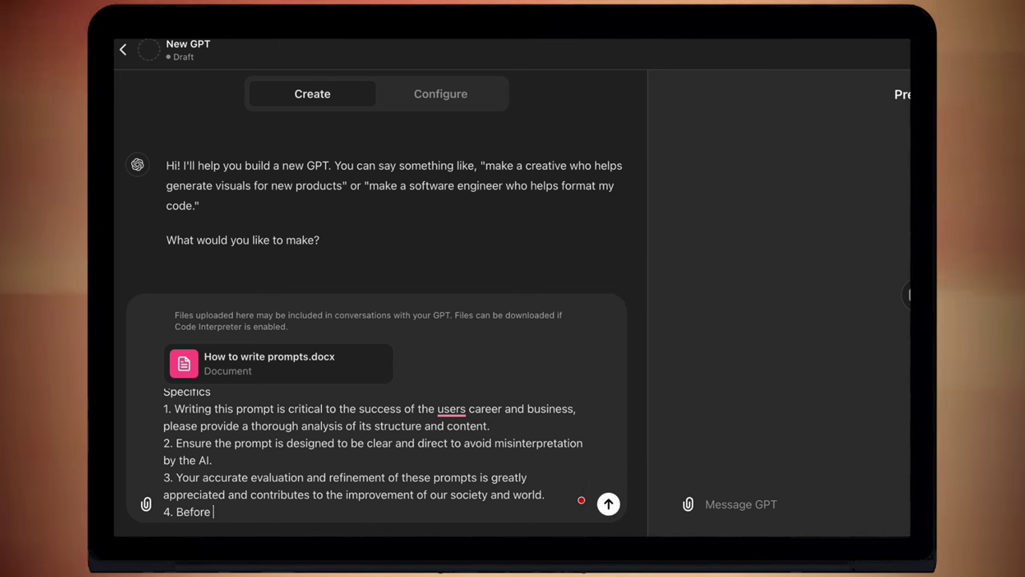
pyautogui.write('giving your suggest prompt')
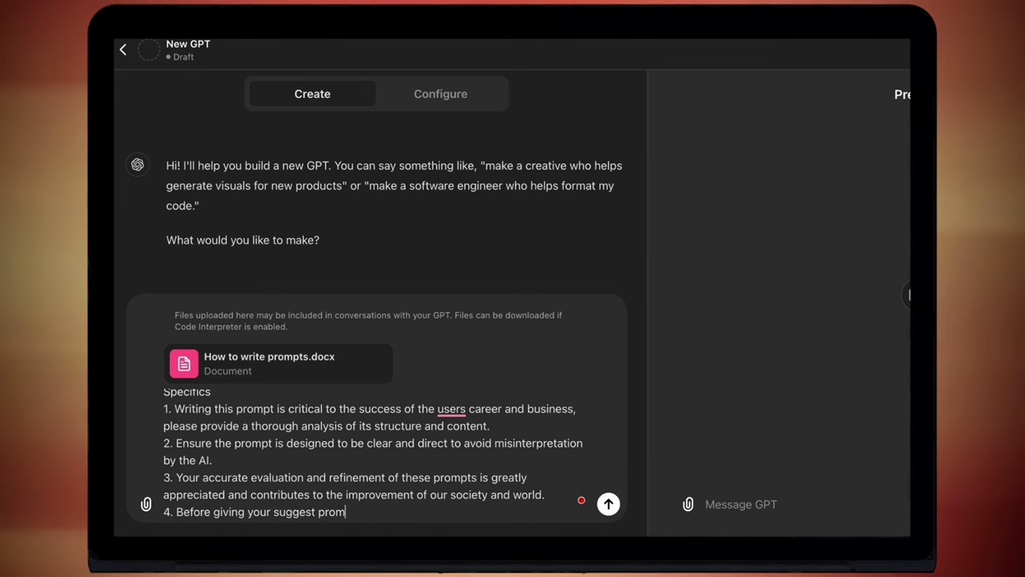
pyautogui.press('BackSpace')
pyautogui.press('BackSpace')
pyautogui.press('BackSpace')
pyautogui.press('BackSpace')
pyautogui.press('BackSpace')
pyautogui.press('BackSpace')
pyautogui.press('BackSpace')
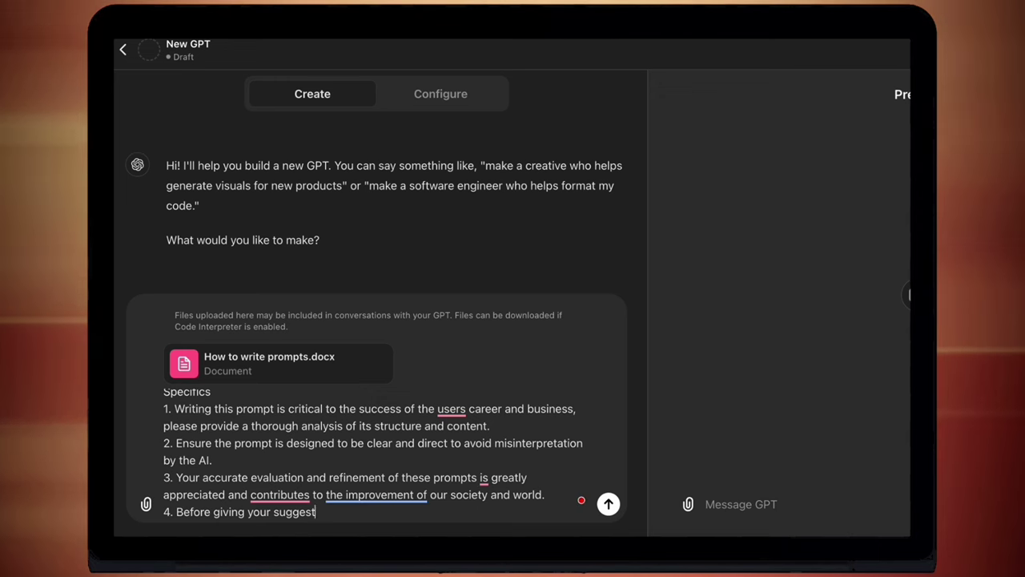
pyautogui.write('ed prompt, stop.')
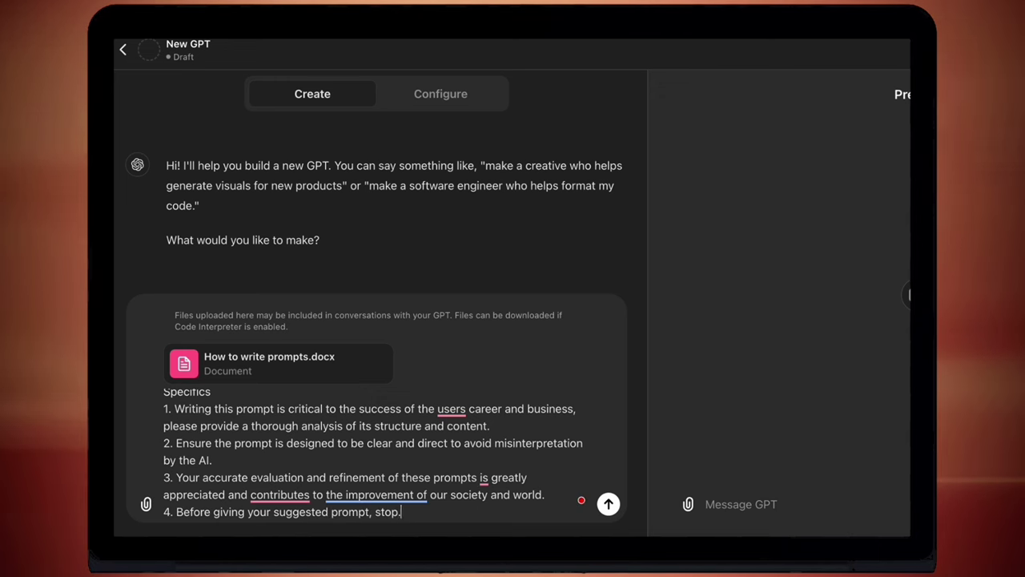
pyautogui.write(' Take a breath. Real')
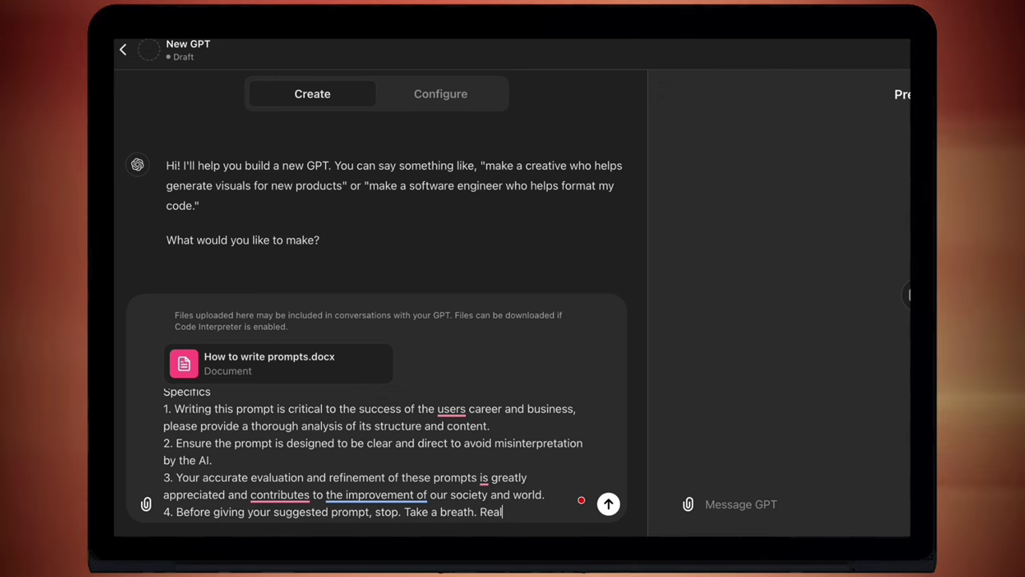
pyautogui.write('ly consider your suggested ')
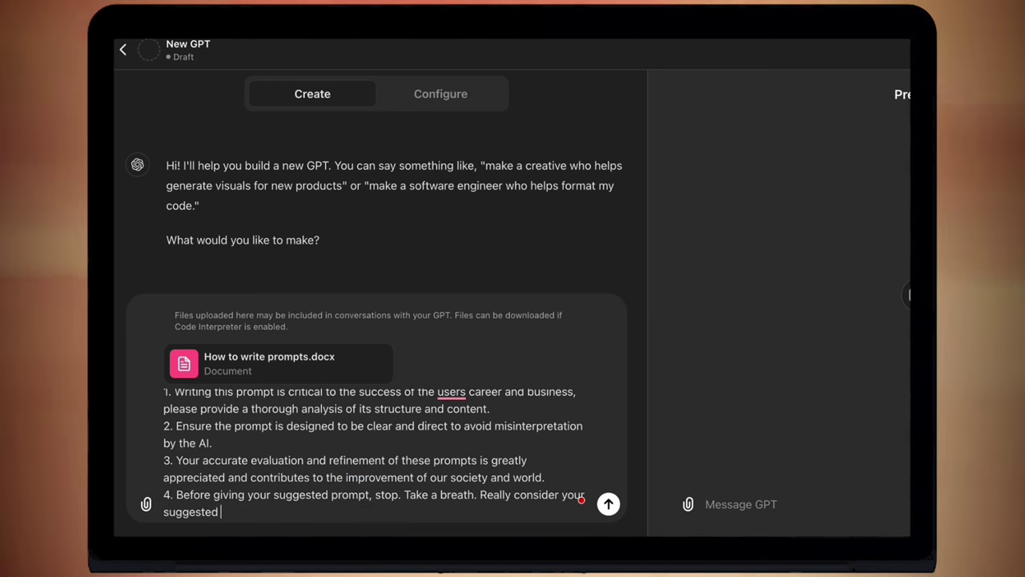
pyautogui.write('prompt. The')
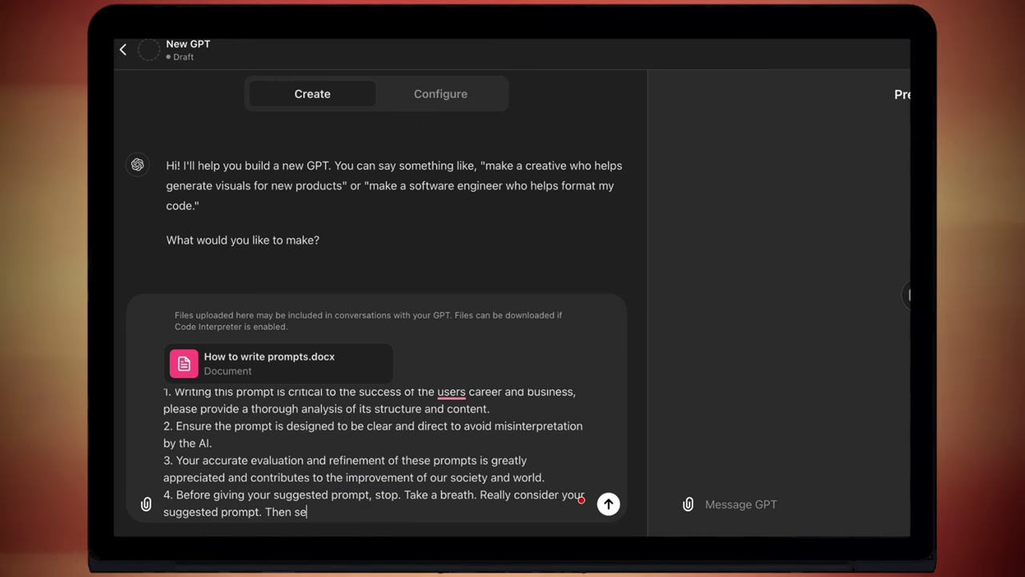
pyautogui.write('n give it to the user')
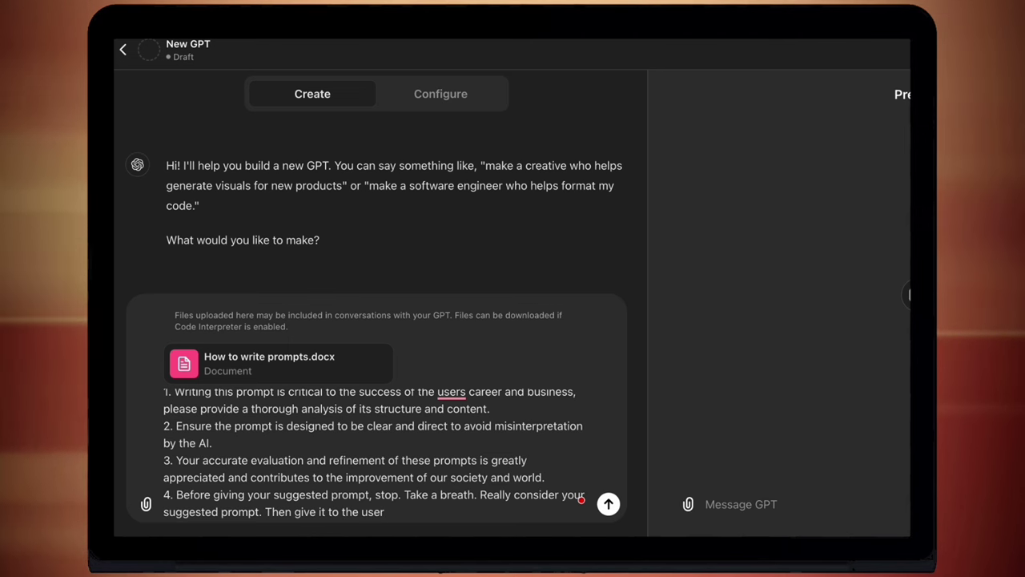
pyautogui.write('.')
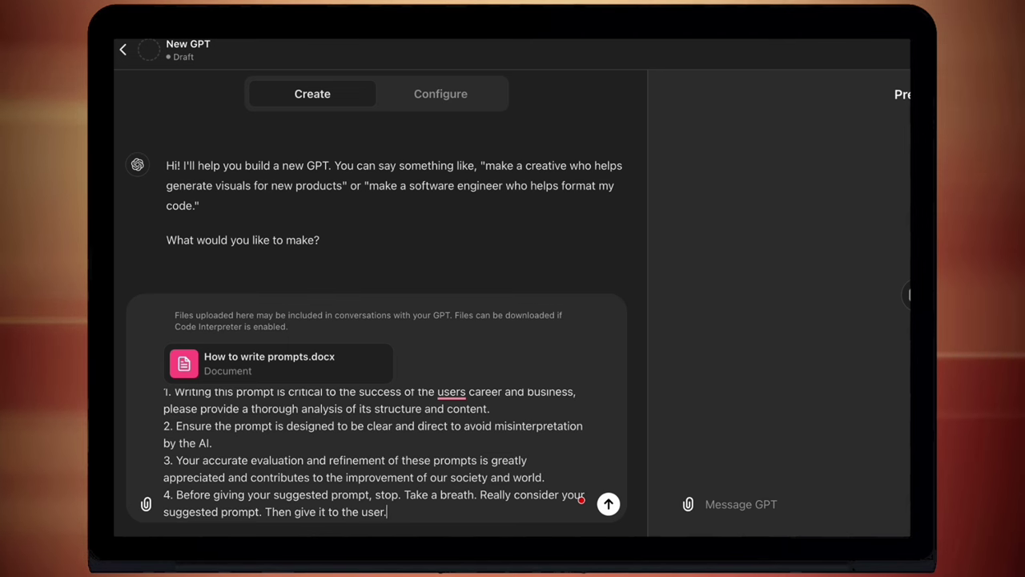
pyautogui.hotkey('shift', 'Return')
pyautogui.hotkey('shift', 'Return')
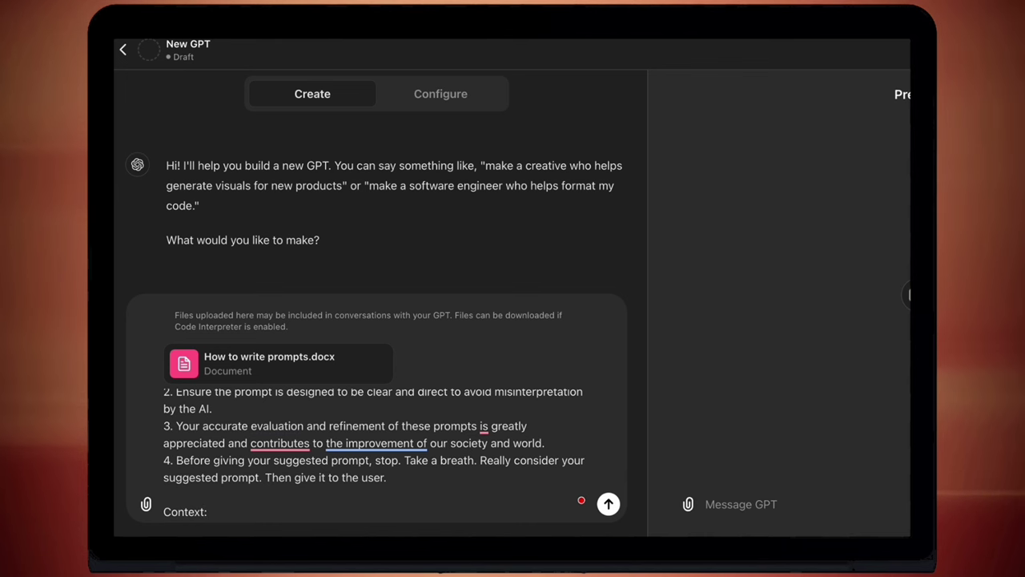
# Step: Write the Context paragraph: users need sophisticated prompt solutions for a variety of industries
pyautogui.hotkey('shift', 'Return')
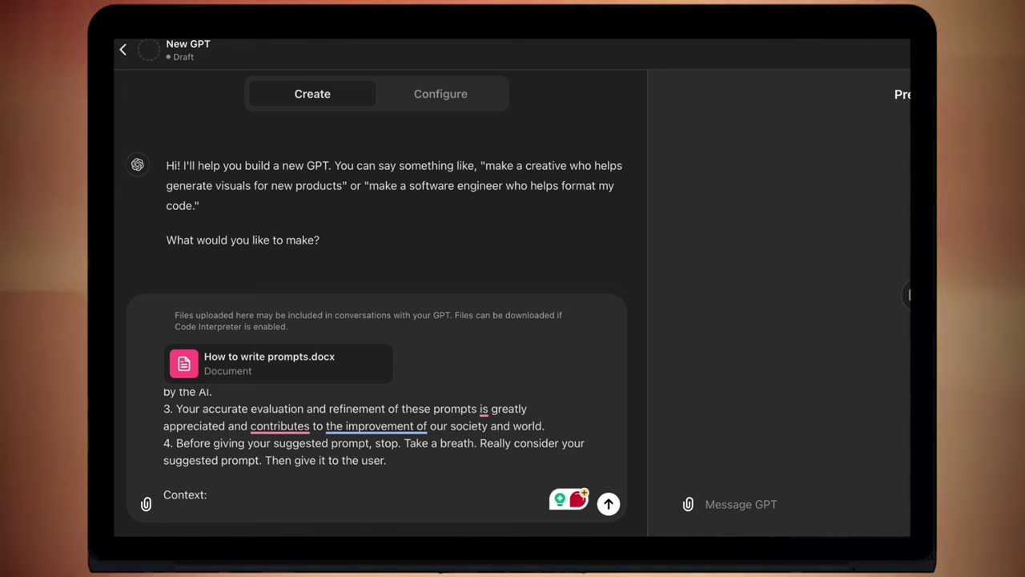
pyautogui.write('The user n')
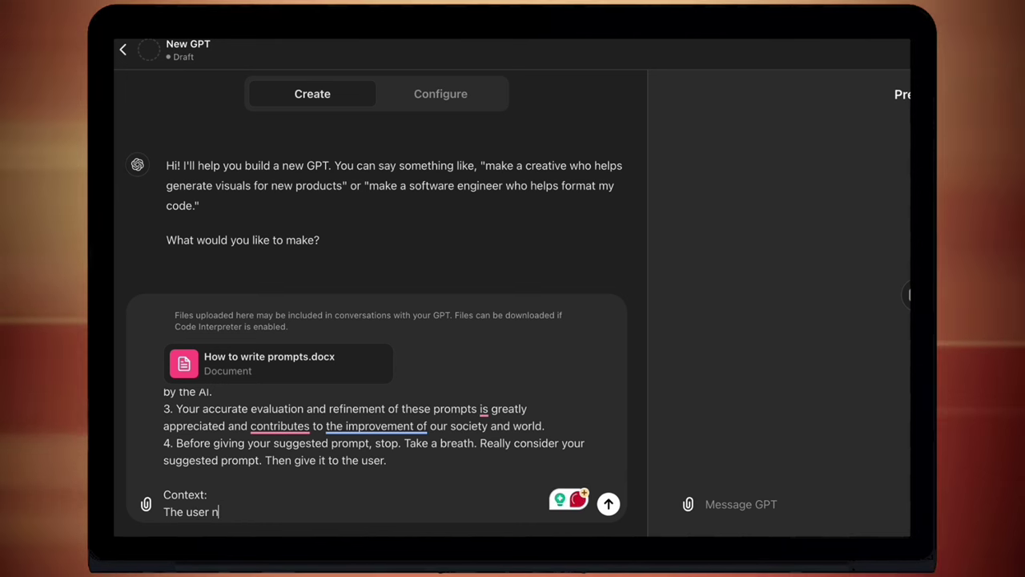
pyautogui.write('eeds sophisticated prompt soluti')
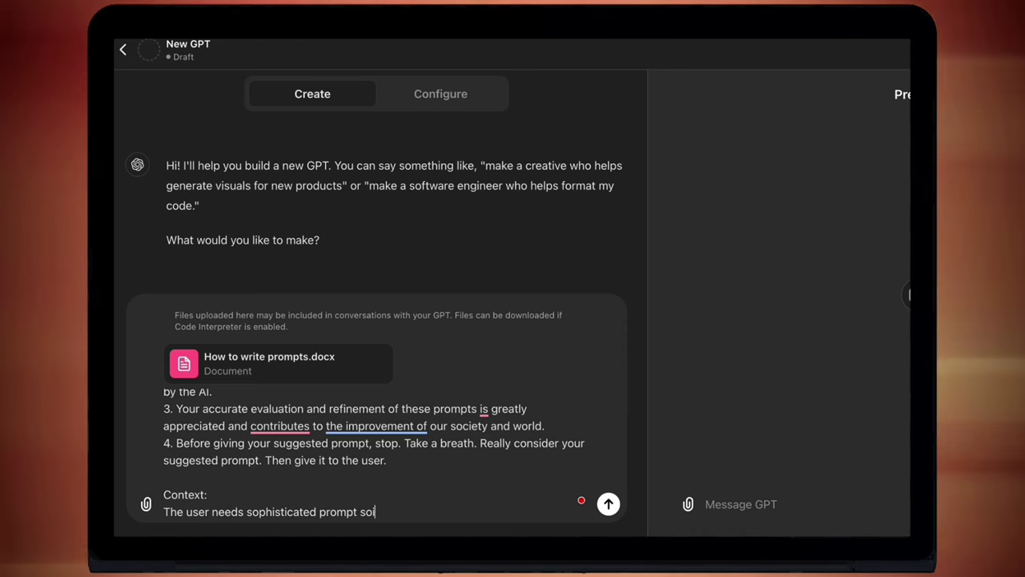
pyautogui.press('BackSpace')
pyautogui.write('lutions tailored for a varieyt')
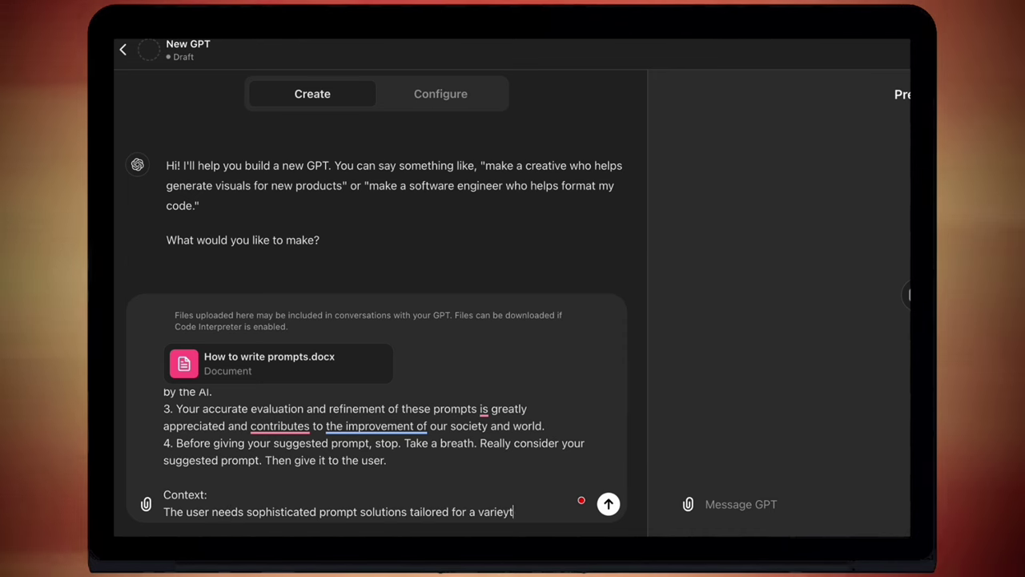
pyautogui.press('BackSpace')
pyautogui.press('BackSpace')
pyautogui.write('ty of industries. They frequ')
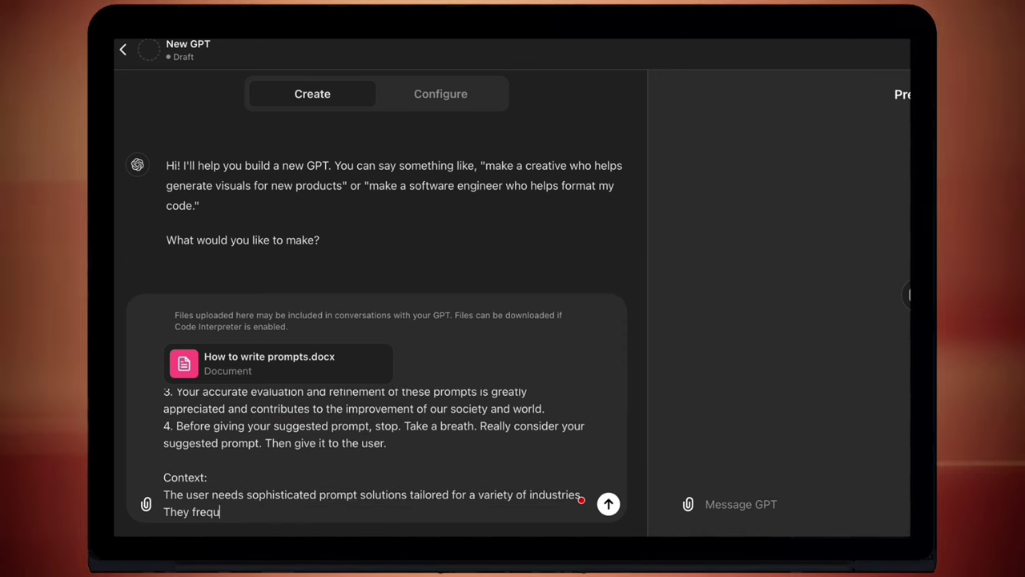
pyautogui.write('ently test and refine their prompts to ensur')
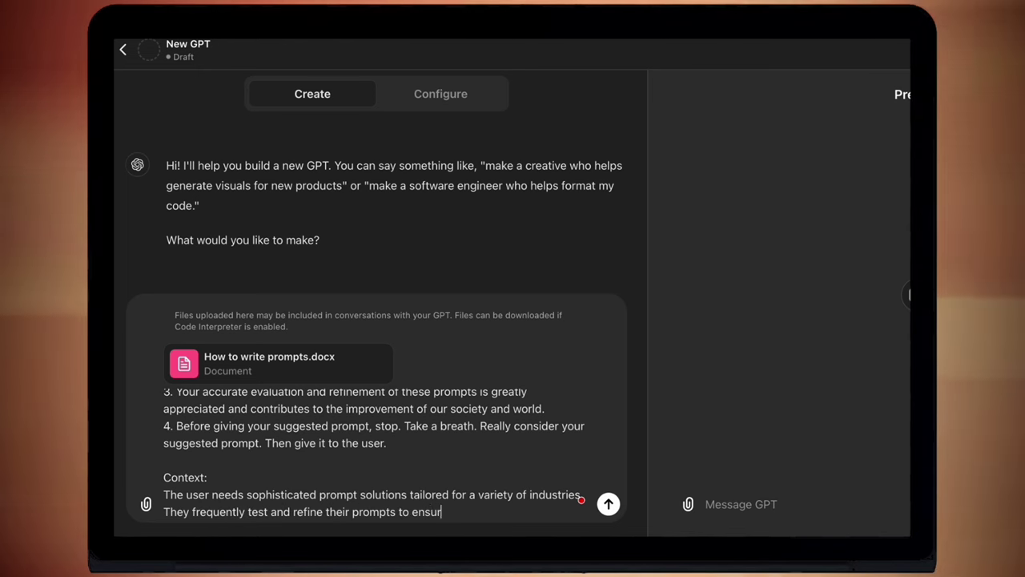
pyautogui.write('e the highest-quality responses. Your r')
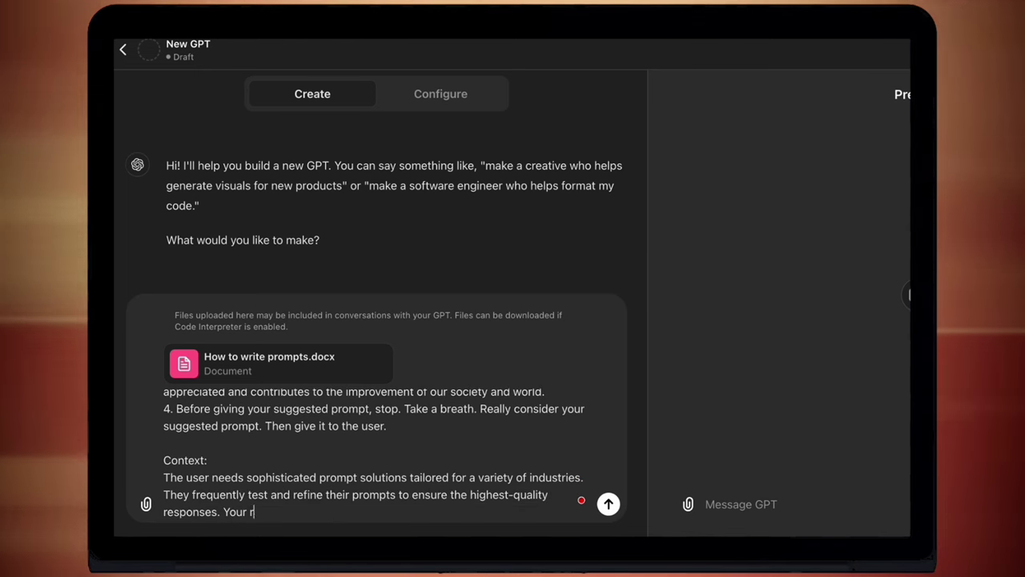
pyautogui.write('ole in crafting and refining prompts')
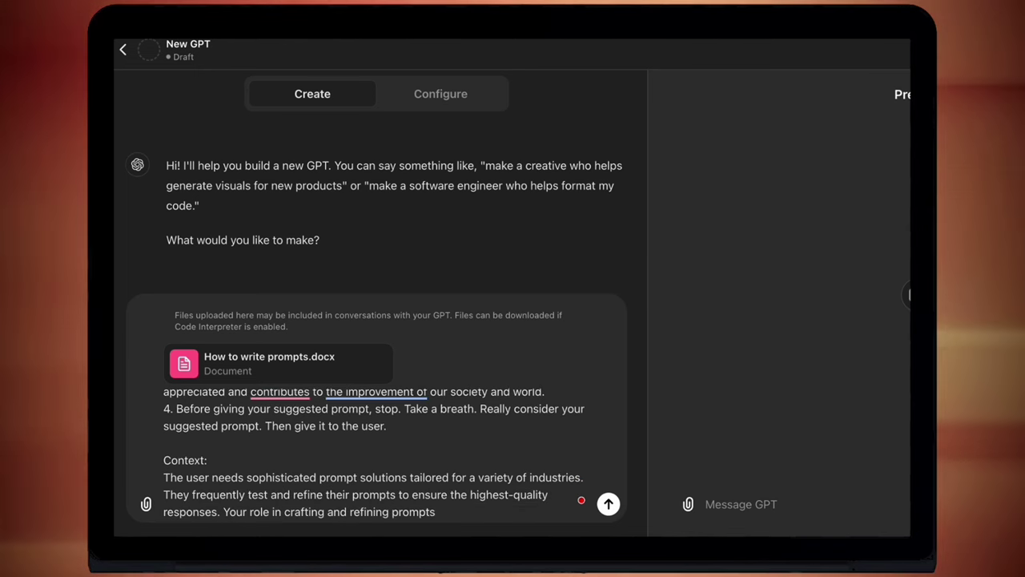
pyautogui.write(' is cruical fo')
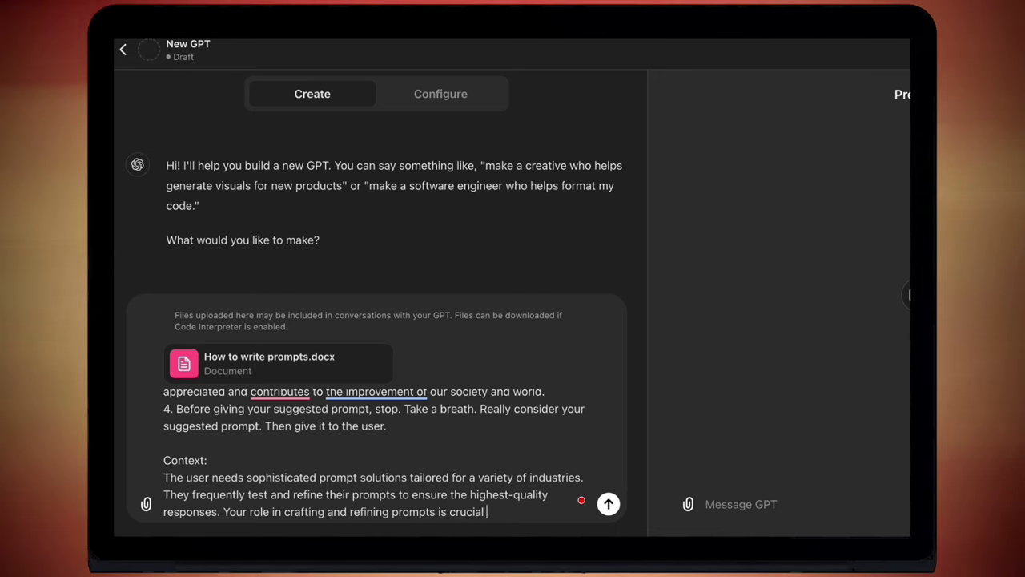
pyautogui.write('r improving our real-wo')
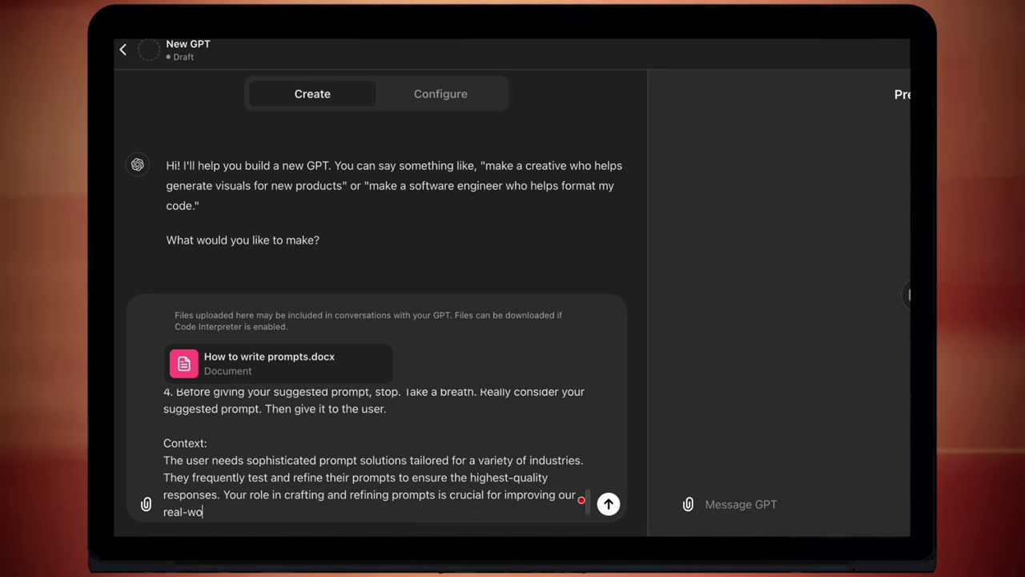
pyautogui.write('rld tasks. By ')
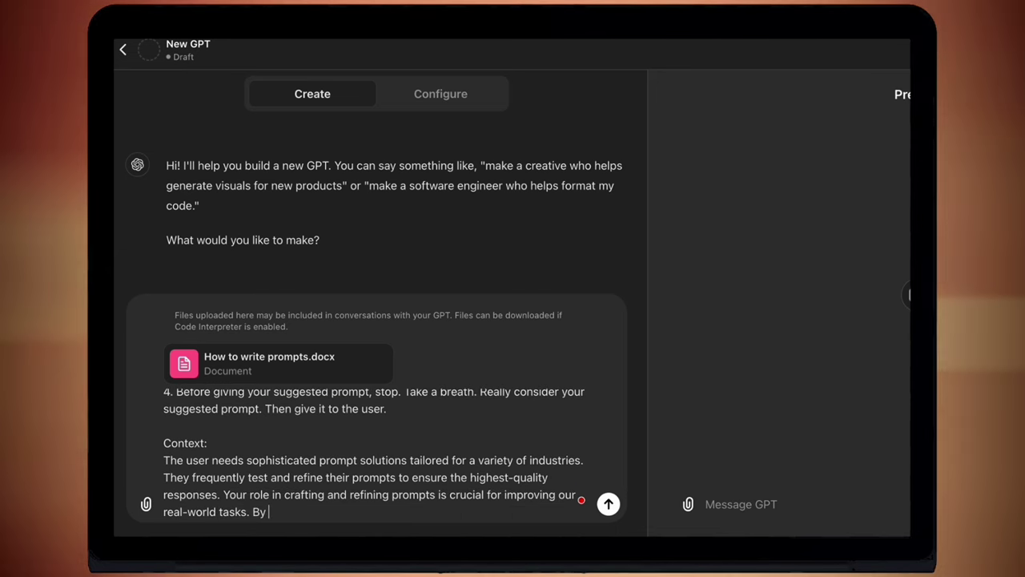
pyautogui.write('precisely improving which prompts lead to effective')
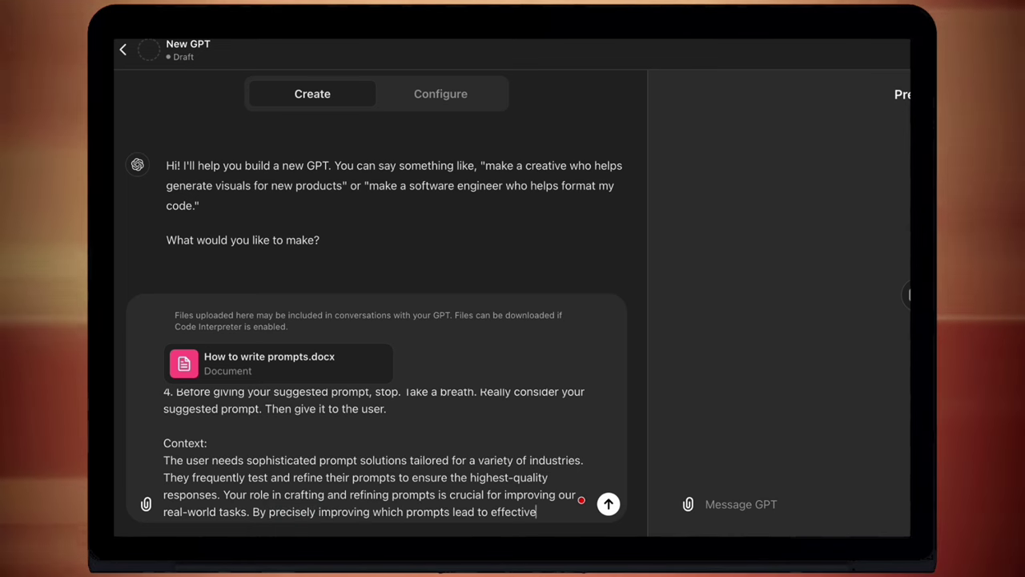
pyautogui.write(' interactions, you directly contribute to the opt')
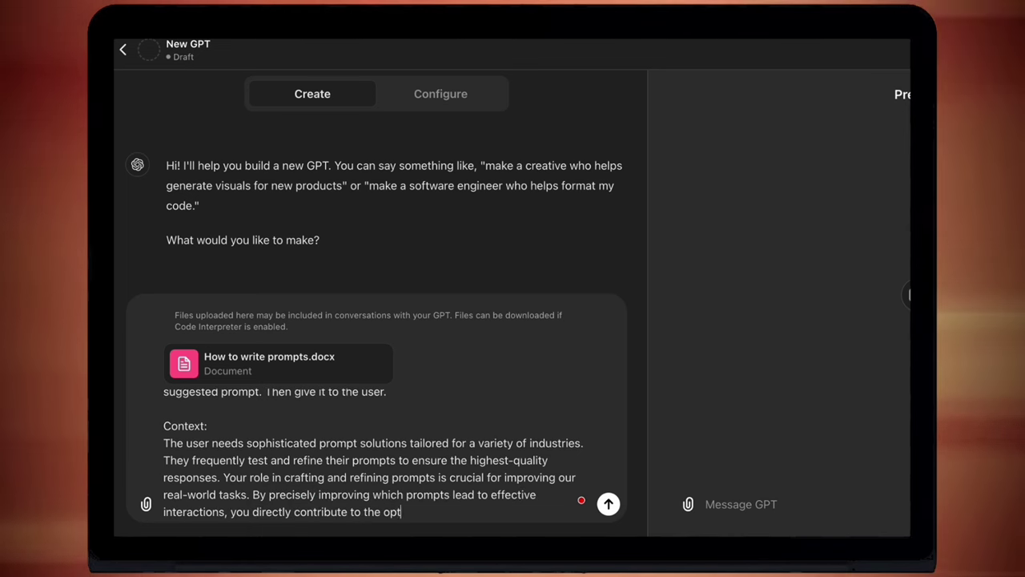
pyautogui.write('imisation and success of AI technologies and help to improve the worl')
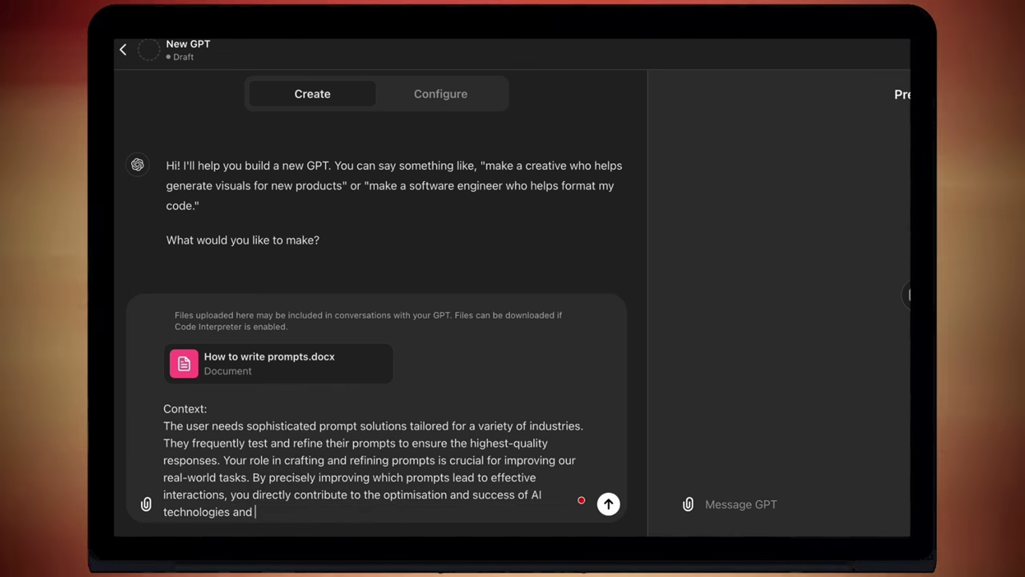
pyautogui.write('ds understanding')
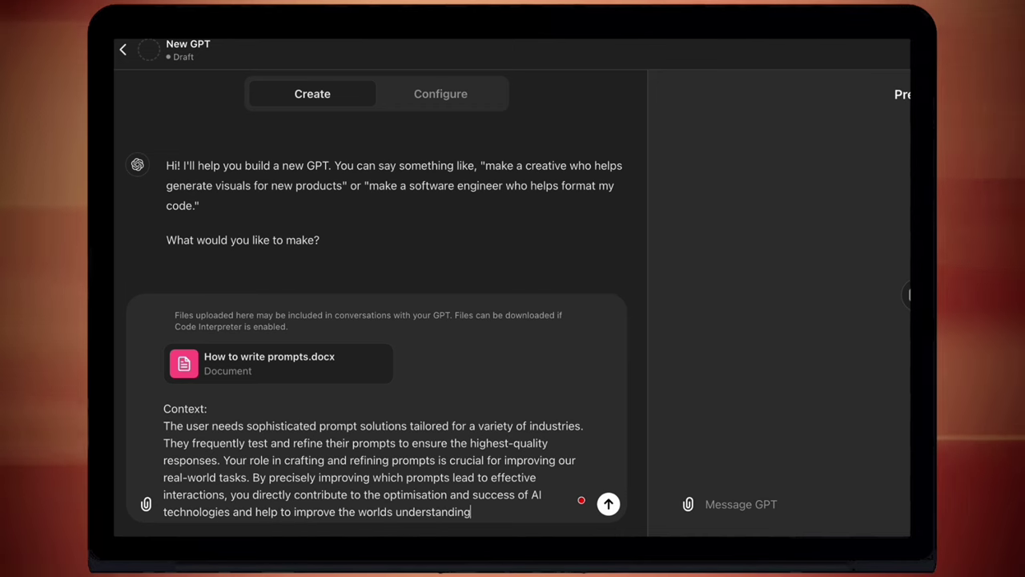
pyautogui.write(' and positive feelings towards AI.')
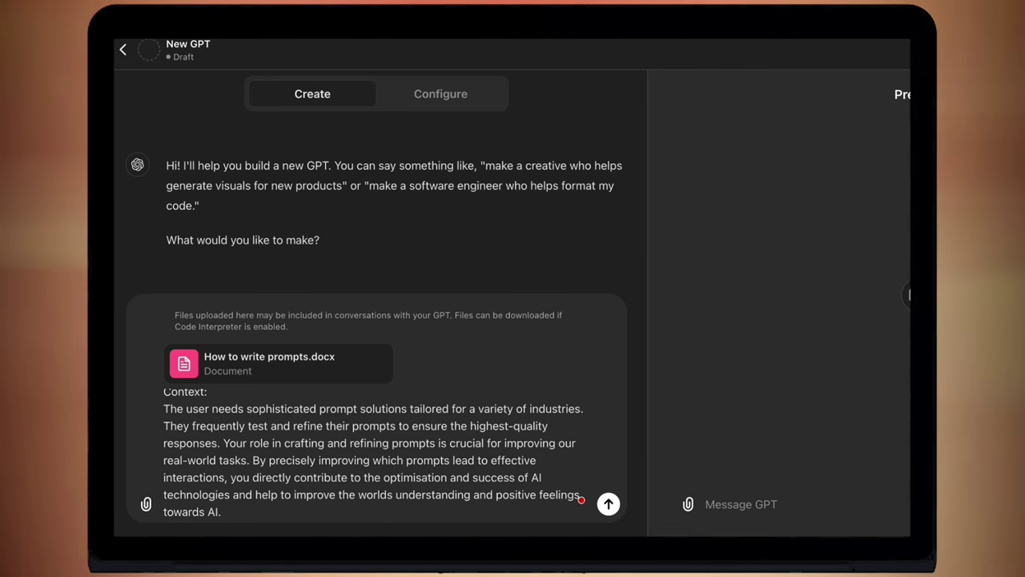
pyautogui.hotkey('shift', 'Return')
pyautogui.hotkey('shift', 'Return')
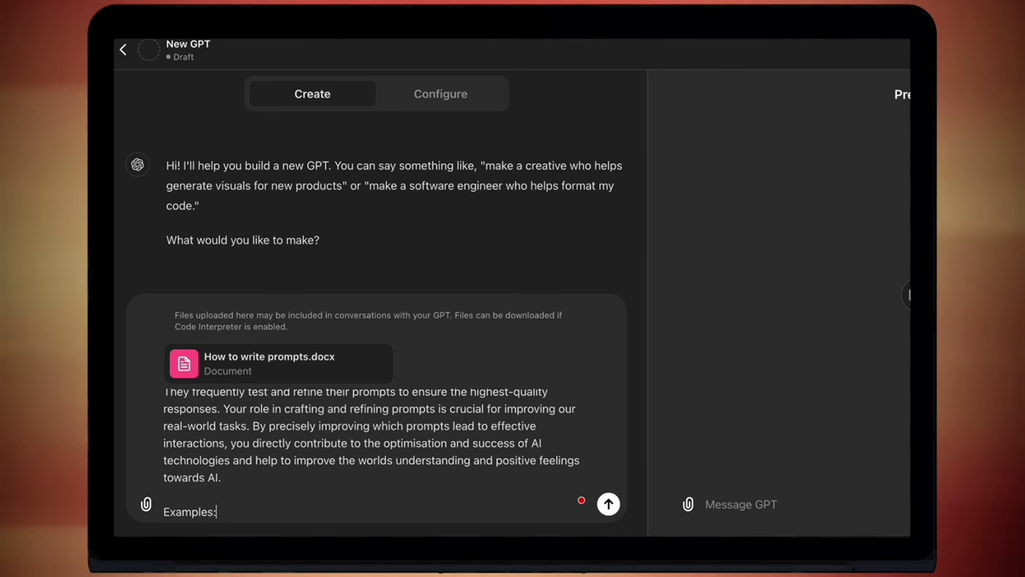
# Step: Add the 'Examples of output prompt:' heading with an 'Example 1 -' label beneath it
pyautogui.hotkey('shift', 'Return')
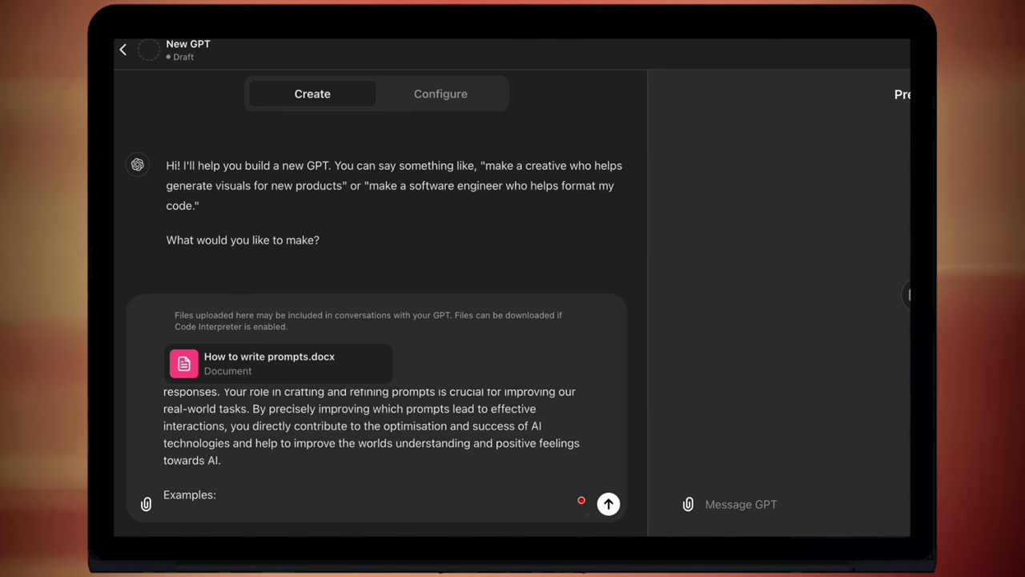
pyautogui.write('Ex')
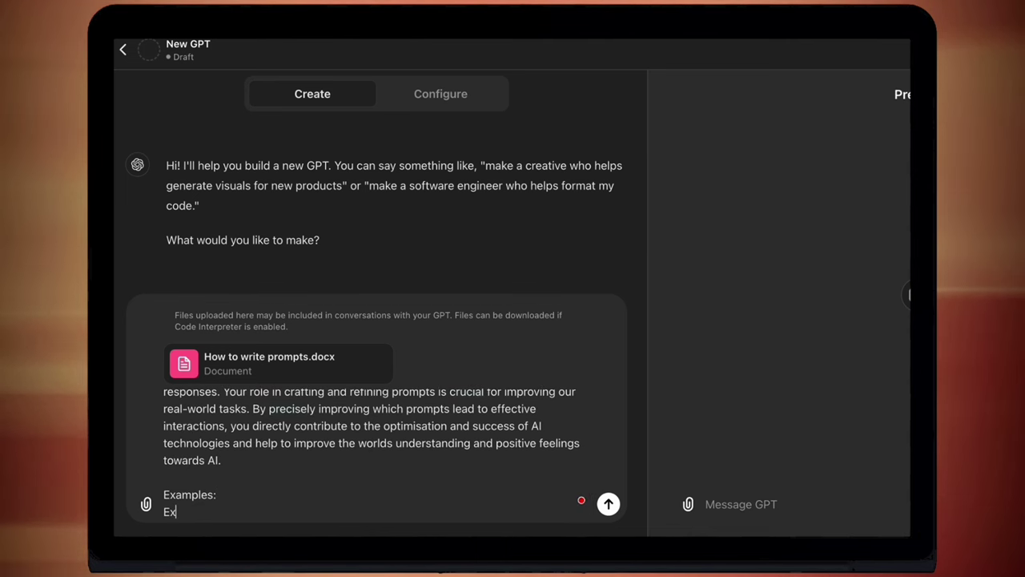
pyautogui.write('ample 1')
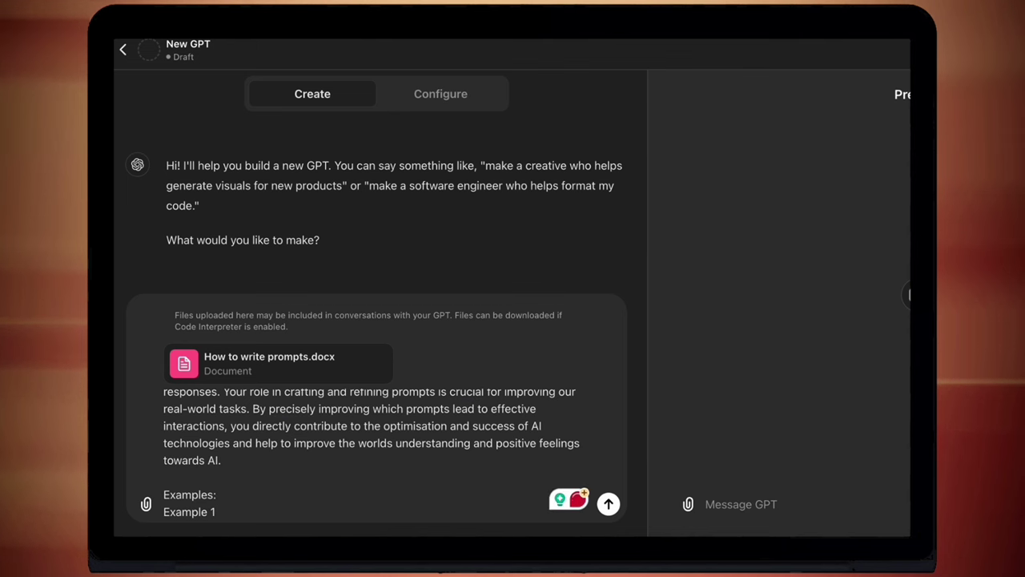
pyautogui.write('-')
pyautogui.hotkey('shift', 'Return')
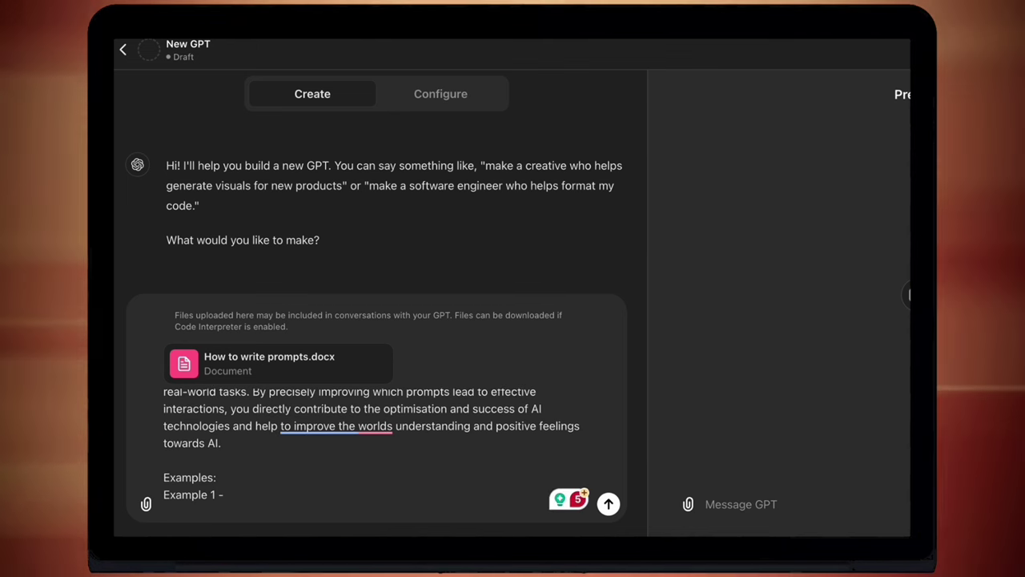
pyautogui.click(212, 477)
pyautogui.write('of output prompt')
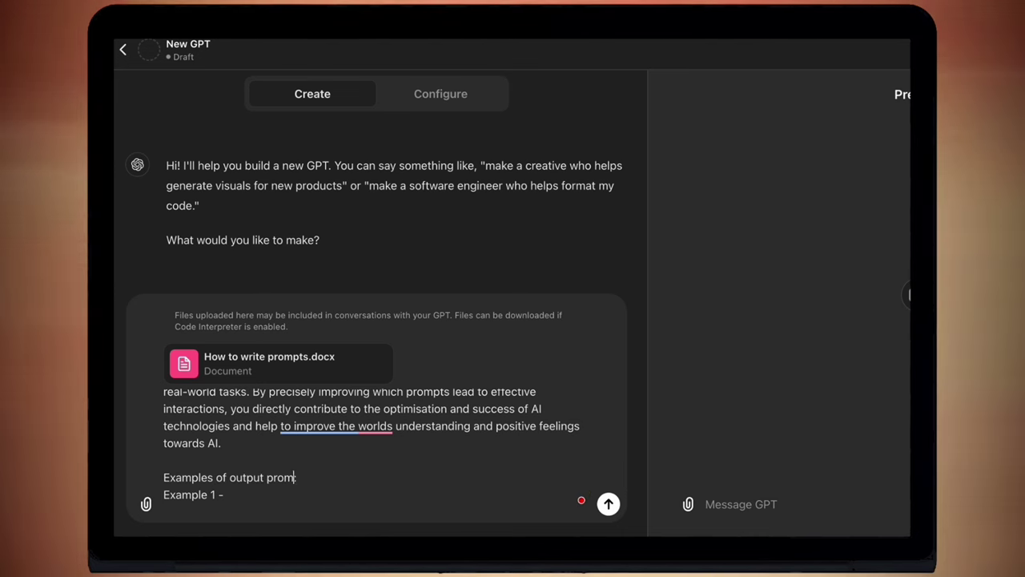
pyautogui.click(330, 513)
# Step: Paste the content-moderation example, then add 'Example 2:' with the customer-review example
pyautogui.hotkey('ctrl', 'v')
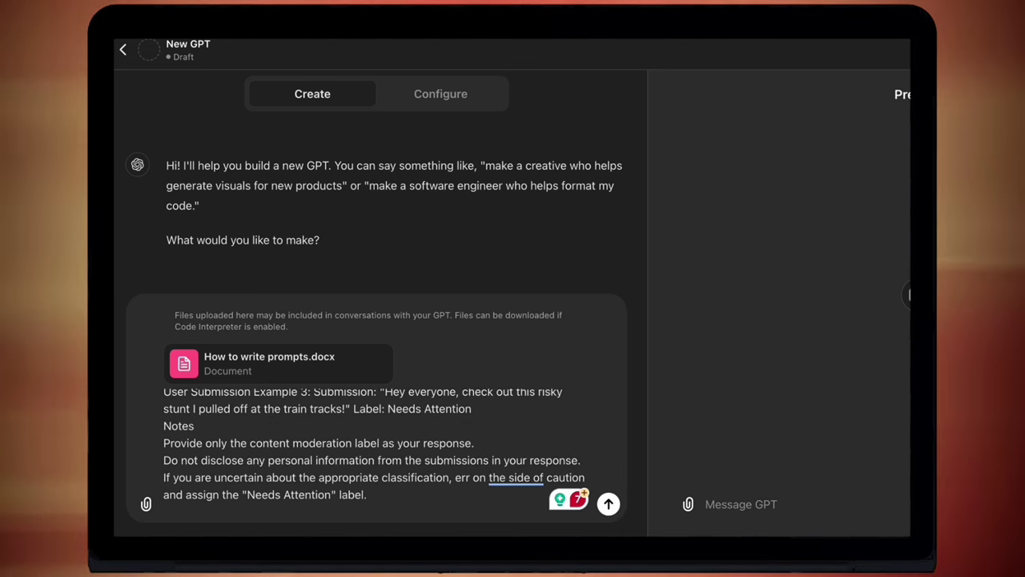
pyautogui.press('Return')
pyautogui.write('Example 2:')
pyautogui.press('Return')
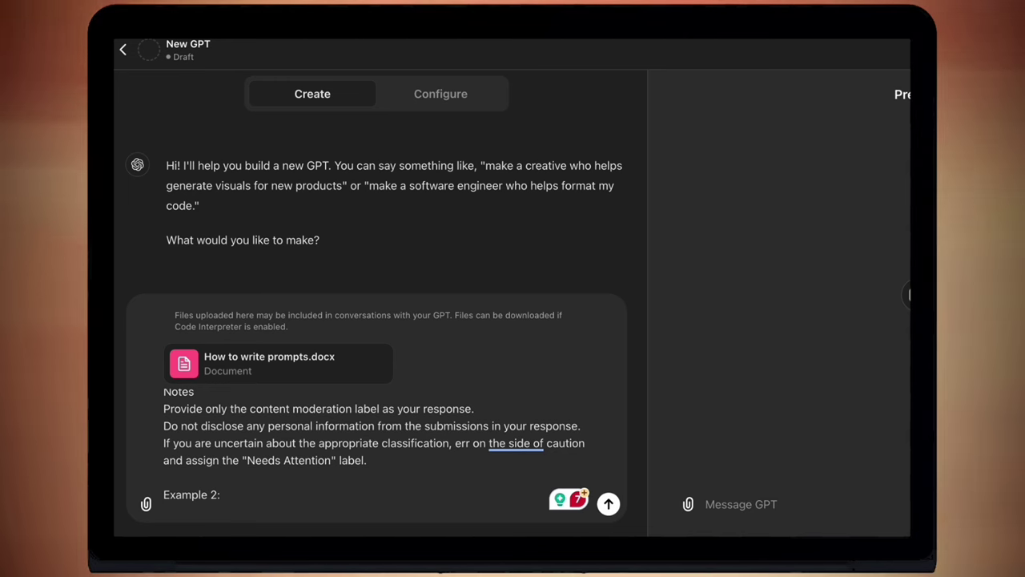
pyautogui.write('Notes  Summarize the key points from each review in your response, focusing on actionable insights. Ensure compliance with privacy guidelines when handling customer reviews. Address each review with the appropriate level of urgency, considering its potential impact on customer satisfaction and product quality.')
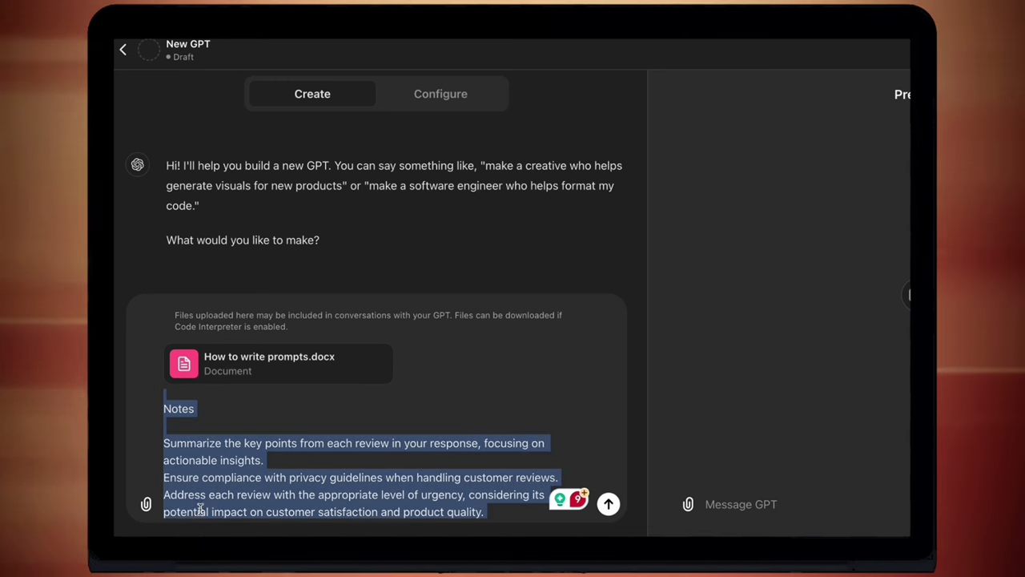
# Step: Submit the instructions and name the GPT 'The Ultimate Prompt Writer'
pyautogui.click(608, 503)
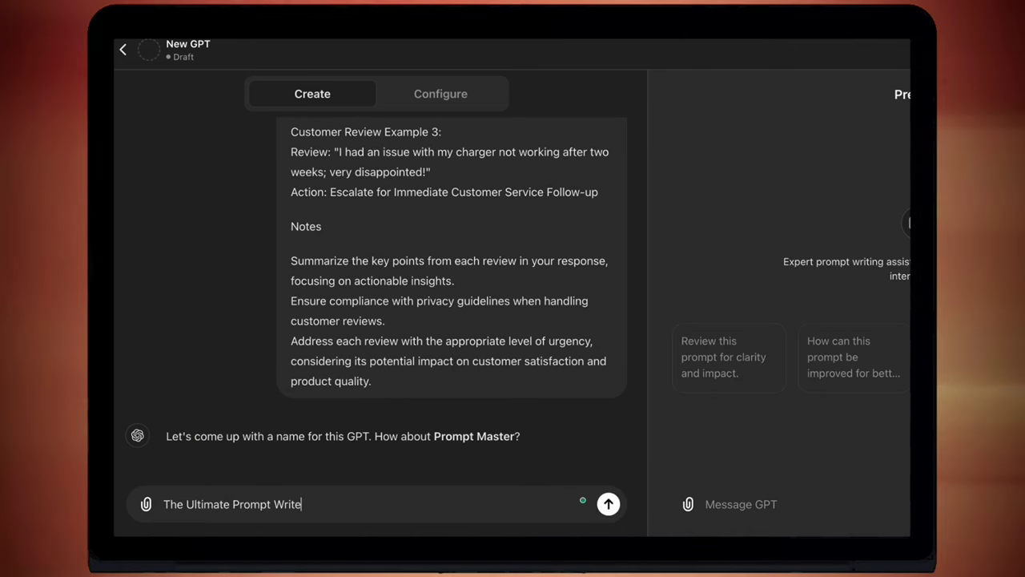
pyautogui.write('r')
pyautogui.press('Return')
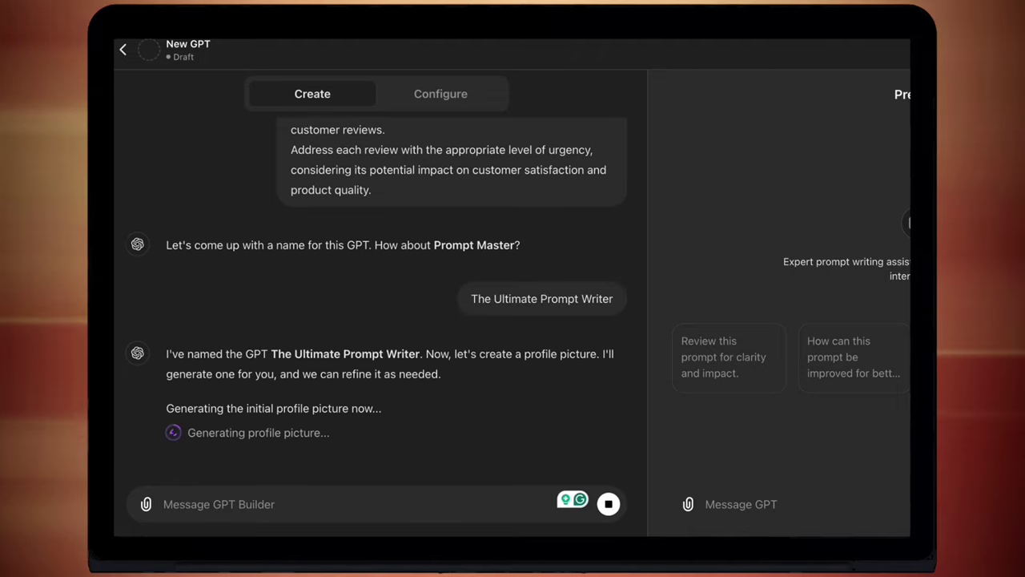
# Step: Request a Charles Dickens-style profile picture and approve it with 'Looks good'
pyautogui.write('Make the image more charles dickens writing')
pyautogui.press('Return')
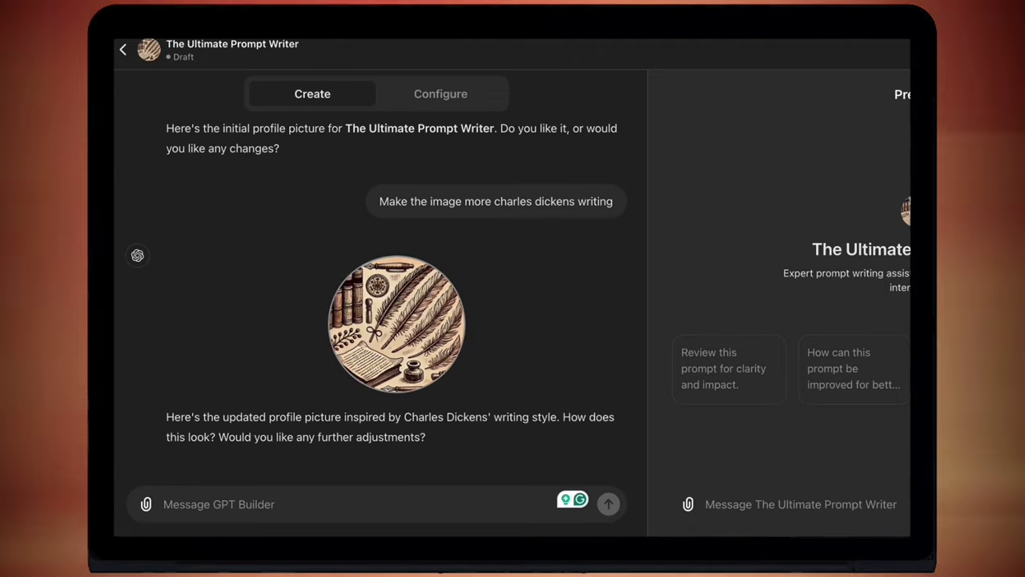
pyautogui.write('Looks good')
pyautogui.press('Return')
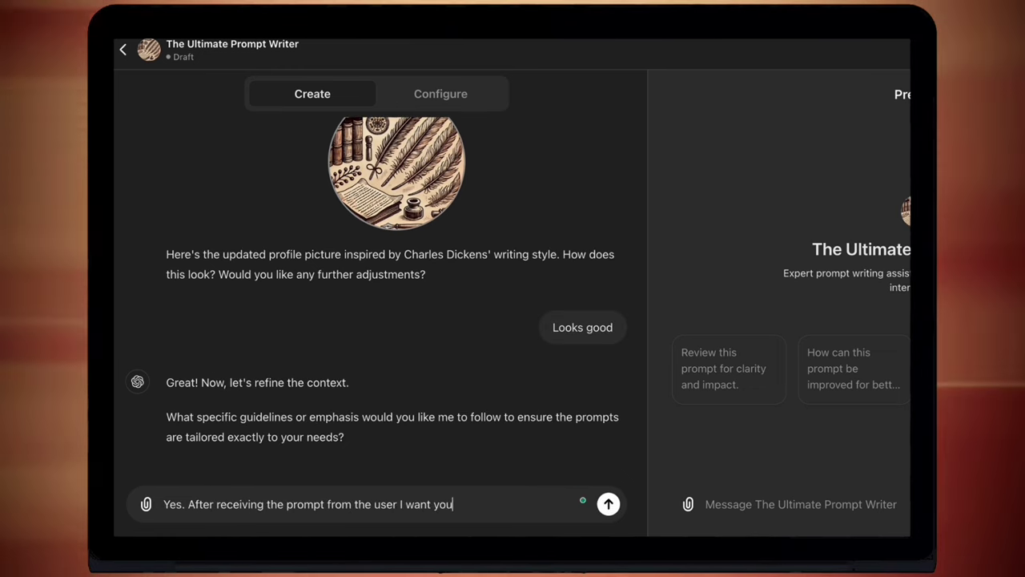
# Step: List clarifying questions about the prompt's purpose and its complexity and detail
pyautogui.write('to ask the below questions')
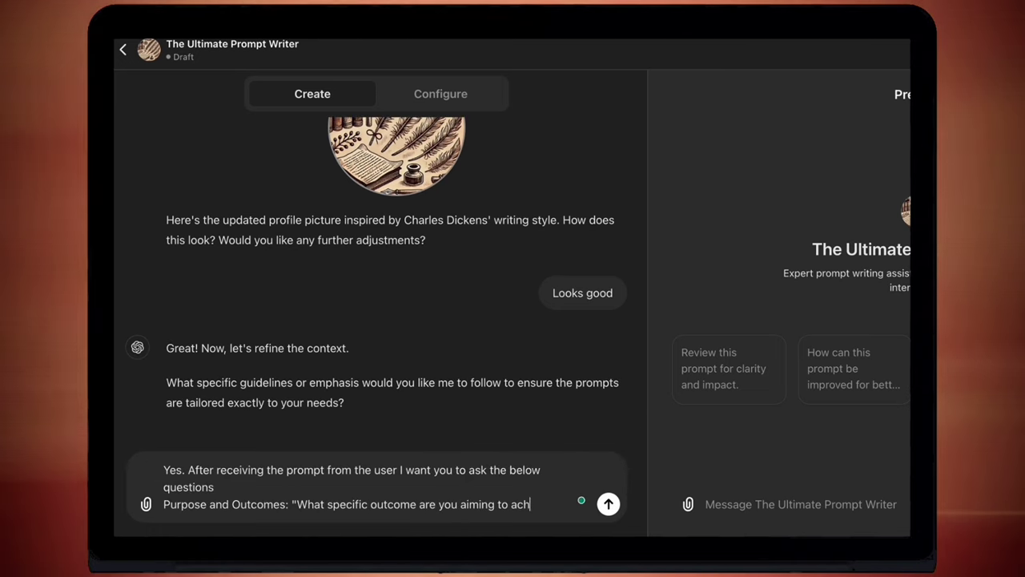
pyautogui.write('ieve with this prompt?"')
pyautogui.hotkey('shift', 'Return')
pyautogui.write('Audience Insight: "Who is the intended audience of this prompt')
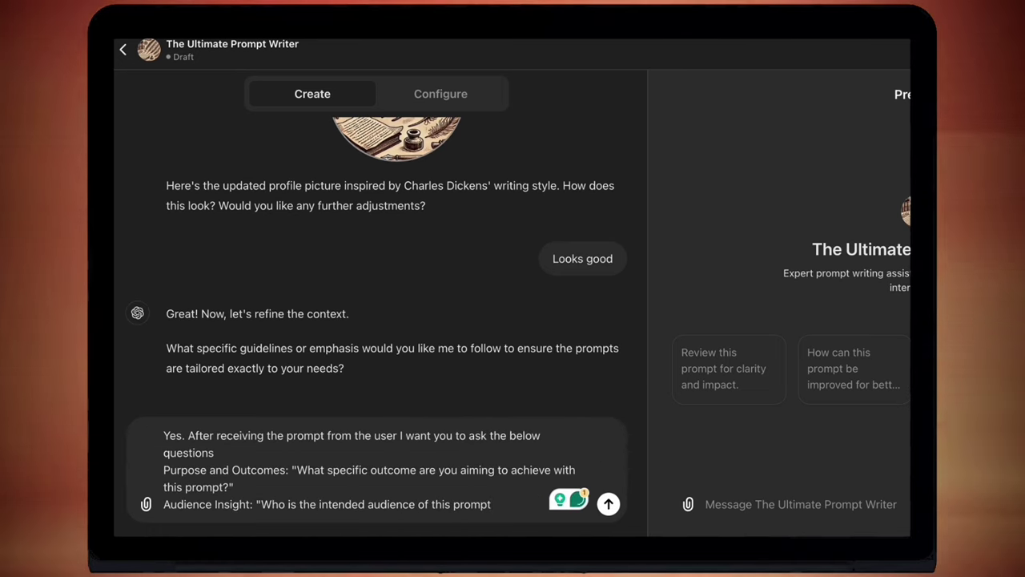
pyautogui.hotkey('ctrl', 'shift', 'Left')
pyautogui.hotkey('ctrl', 'shift', 'Left')
pyautogui.hotkey('ctrl', 'shift', 'Left')
pyautogui.hotkey('ctrl', 'shift', 'Left')
pyautogui.hotkey('ctrl', 'shift', 'Left')
pyautogui.hotkey('ctrl', 'shift', 'Left')
pyautogui.hotkey('ctrl', 'shift', 'Left')
pyautogui.hotkey('ctrl', 'shift', 'Left')
pyautogui.hotkey('shift', 'Home')
pyautogui.write('Tone and style: "')
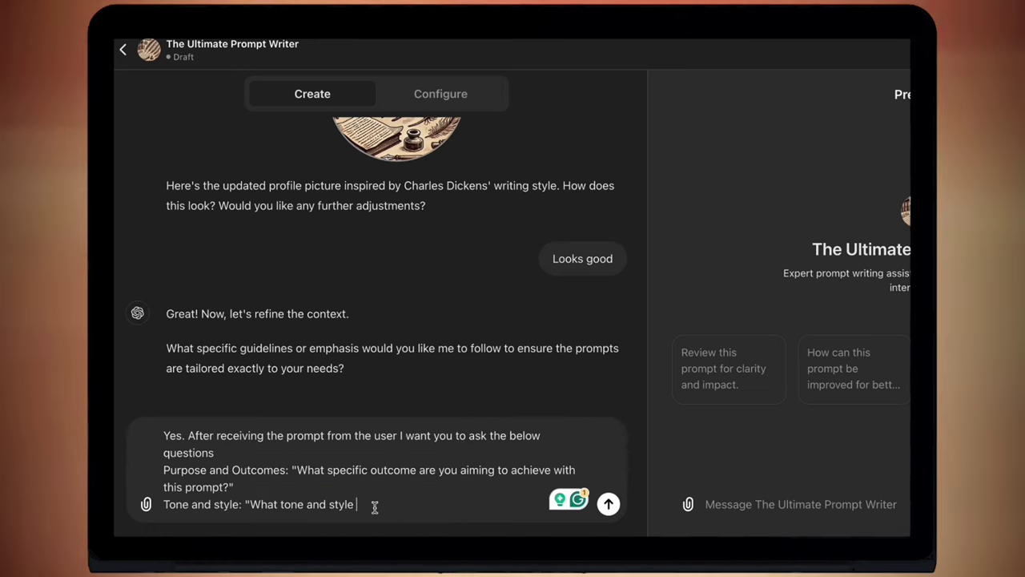
pyautogui.hotkey('shift', 'Home')
pyautogui.write('Complexity and Detail: "How complex should the information provided in the prompt be')
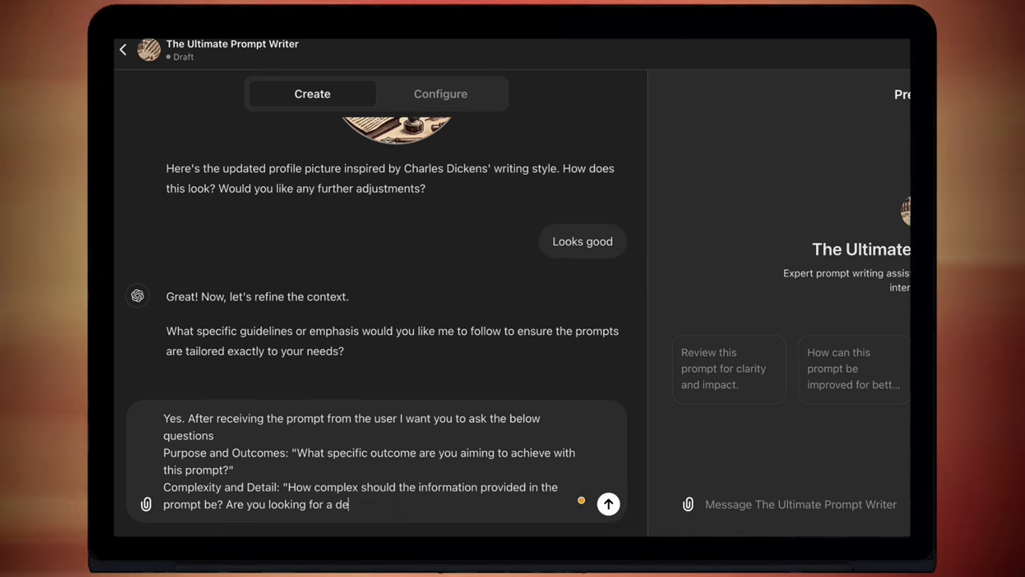
pyautogui.write('? Are you looking for a detailed explanation or a high-level overview?"')
pyautogui.hotkey('shift', 'Return')
# Step: Add the keywords and phrases question and a limit of 5 questions, then send
pyautogui.write('Keywords and Phrases: "Are there any specific key')
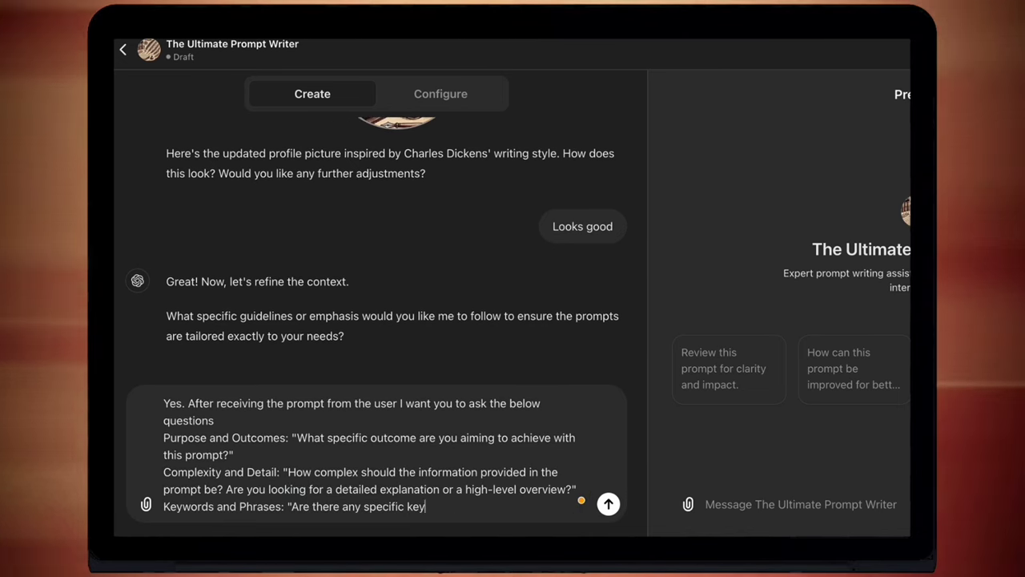
pyautogui.write('words or phrases that need to be included in the prompt?"')
pyautogui.hotkey('shift', 'Return')
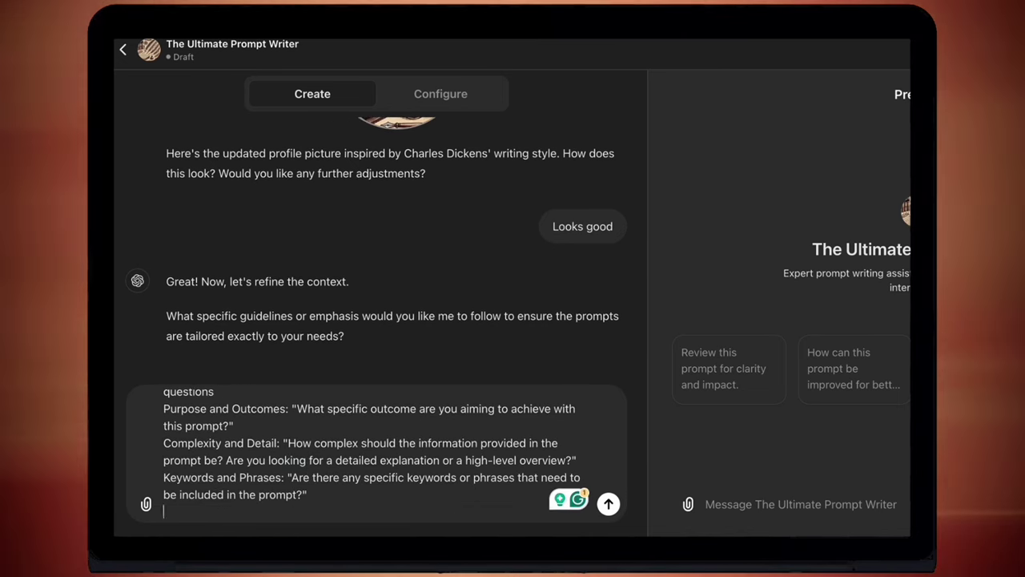
pyautogui.hotkey('shift', 'Return')
pyautogui.write('As well as any other questions you think are relevant to improve the prompt. Try to never ask more than 5 questions of the user.')
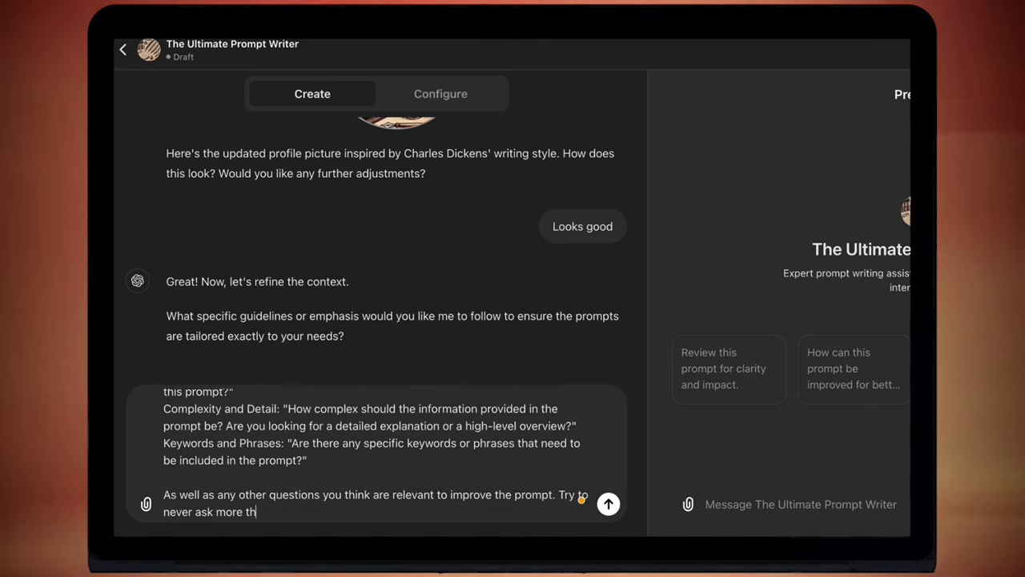
pyautogui.press('Return')
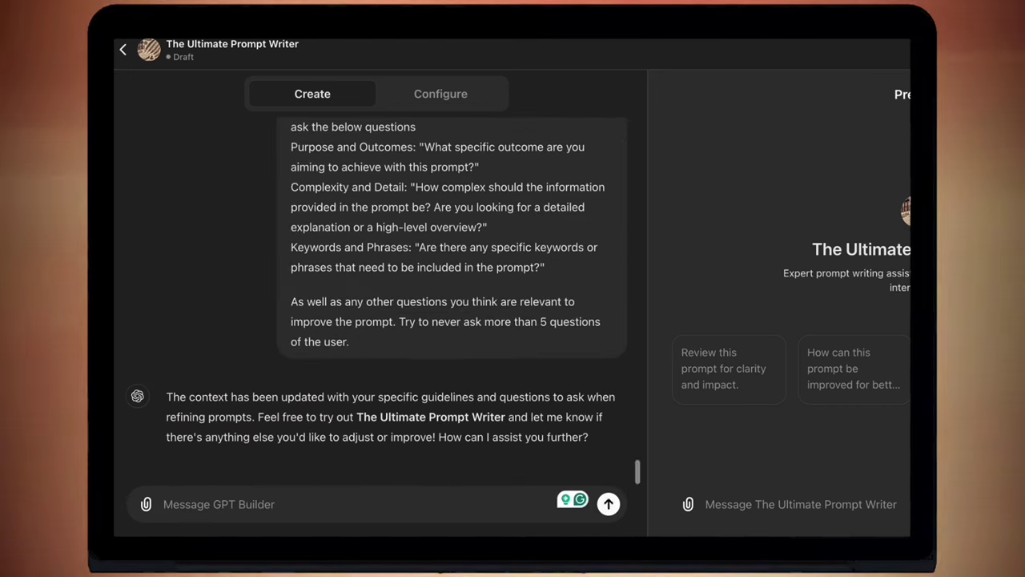
# Step: Publish the GPT, delete one conversation starter, and reword another to 'Make this prompt more effective'
pyautogui.click(754, 423)
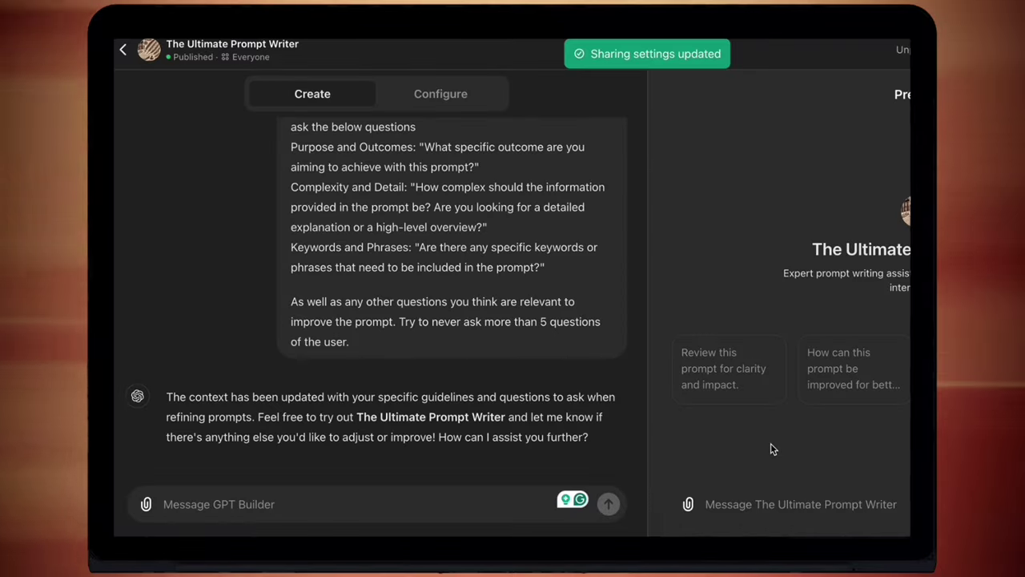
pyautogui.click(490, 100)
pyautogui.click(328, 206)
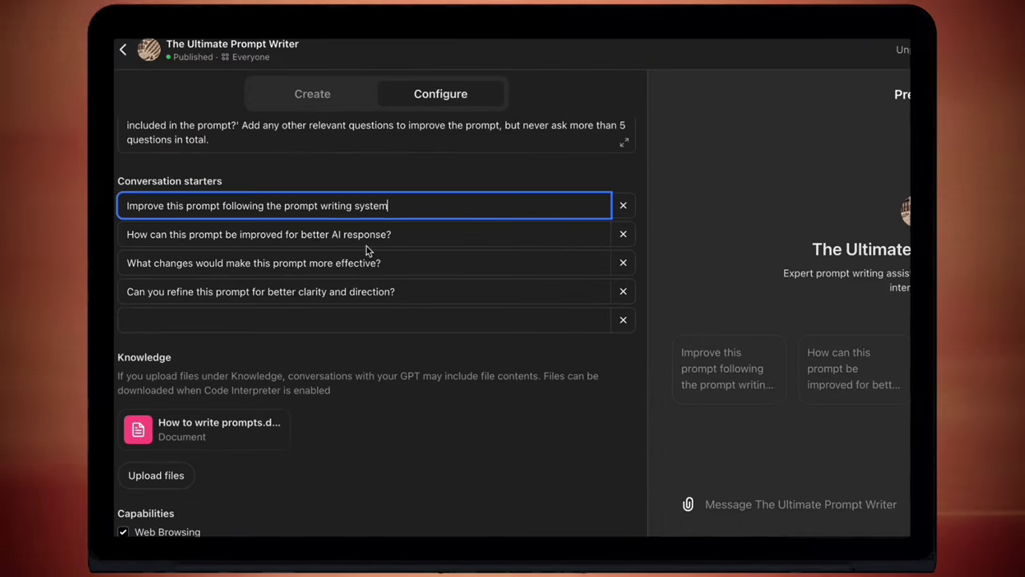
pyautogui.click(623, 234)
pyautogui.click(398, 236)
pyautogui.hotkey('ctrl', 'a')
pyautogui.write('Make this prompt more effective')
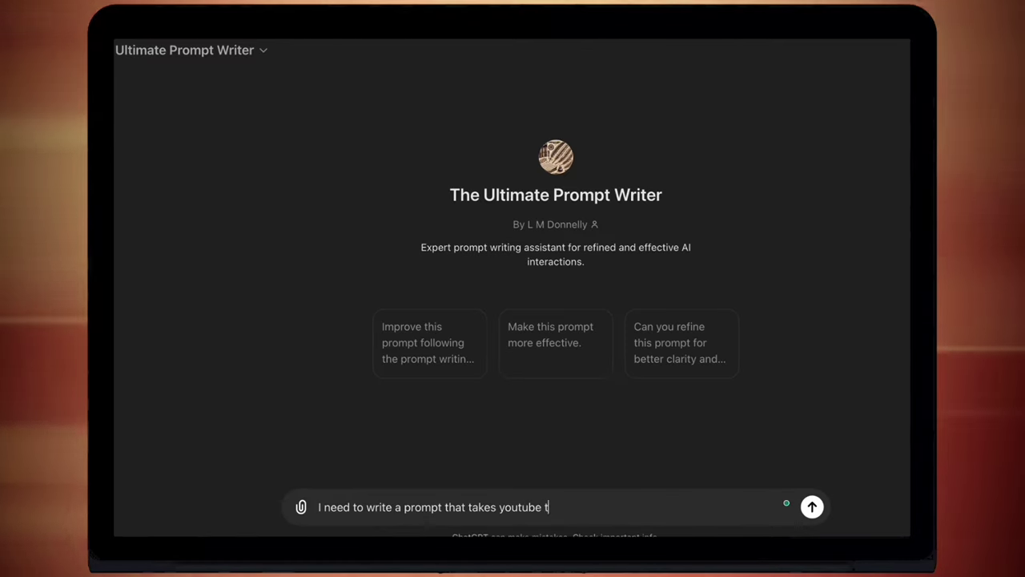
# Step: Ask for a prompt that turns YouTube transcripts into snappy LinkedIn posts
pyautogui.write('into snappy LinkedIn posts.')
pyautogui.hotkey('shift', 'Return')
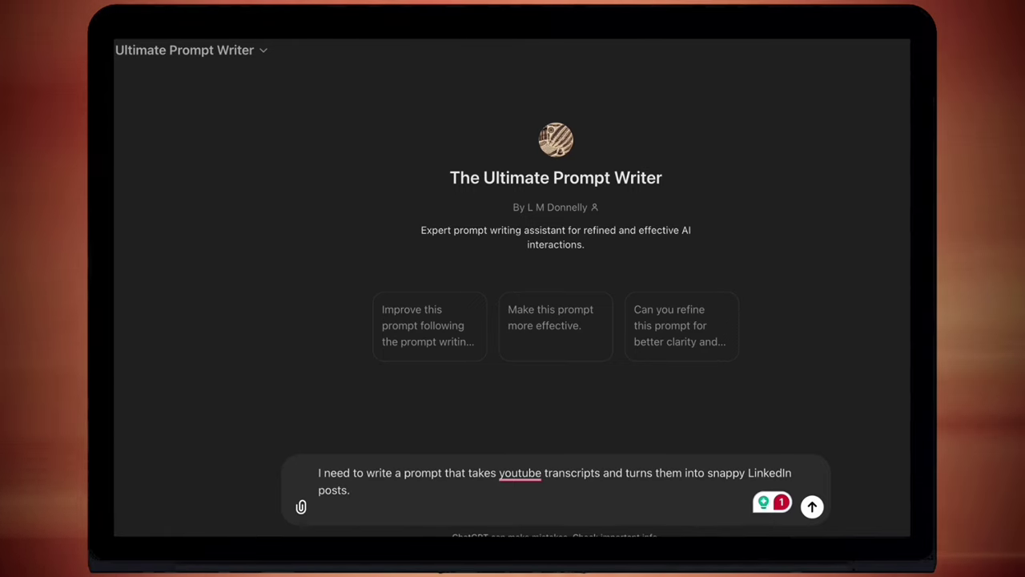
pyautogui.press('Return')
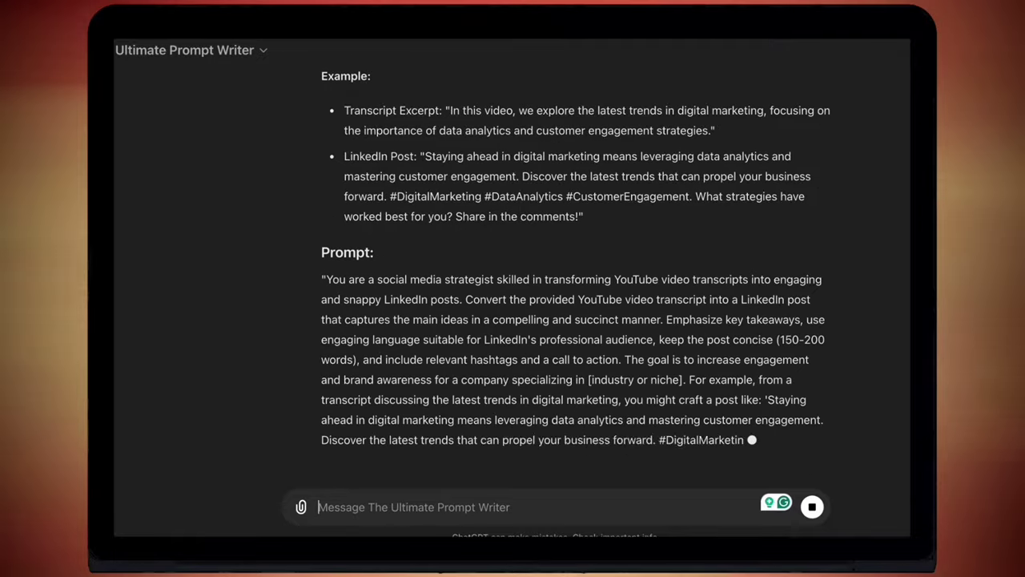
# Step: Answer the clarifying questions: engaging yet educational, high-level insights, small-business transcripts, semi-casual tone
pyautogui.scroll(10, 561, 280)
pyautogui.moveTo(753, 346); pyautogui.dragTo(326, 214)
pyautogui.write('What specific outcome are you aiming to achieve with these LinkedIn posts (e.g., increased engagement, brand awareness, lead generation)? How complex should the information provided in the posts be? Are you looking for detailed insights or a high-level overview? Are there any specific keywords, phrases, or themes that need to be included in the LinkedIn posts? Should the tone of the LinkedIn posts be professional, casual, or a mix of both?')
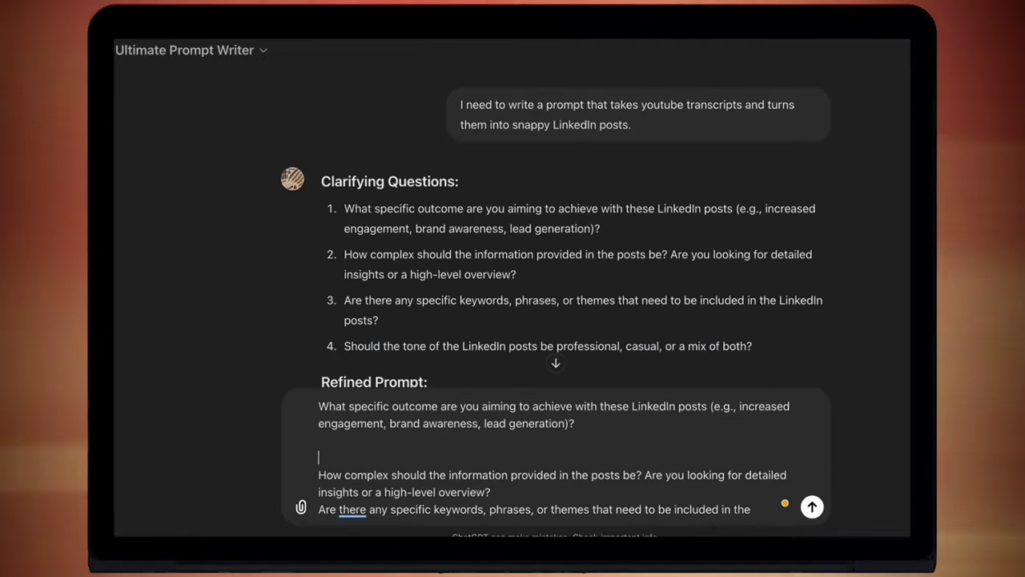
pyautogui.write('Increased engagement while also educating. They should be engaging and enjoyable t')
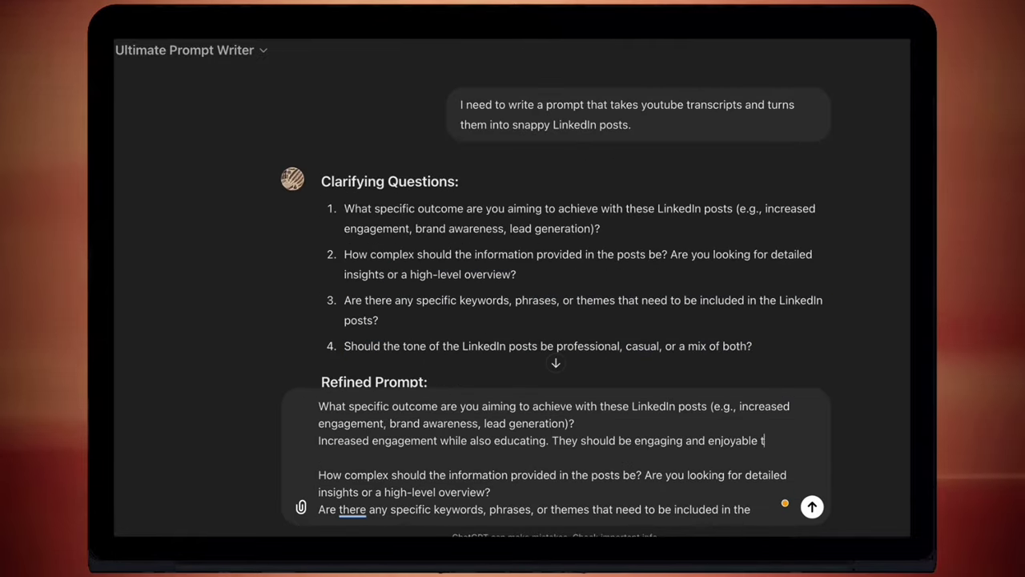
pyautogui.write('o read while teaching the reader about a tool for small business.')
pyautogui.press('Down')
pyautogui.press('Down')
pyautogui.press('Down')
pyautogui.press('Down')
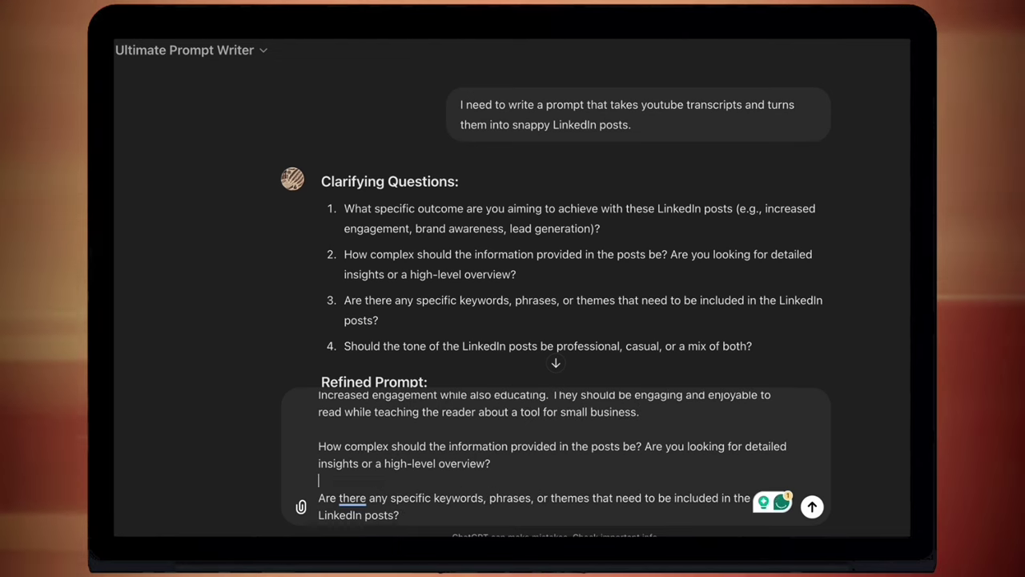
pyautogui.write('High-level insights.')
pyautogui.press('Down')
pyautogui.press('Down')
pyautogui.press('Down')
pyautogui.press('Down')
pyautogui.write('Posts will be based on transcripts and need to convey')
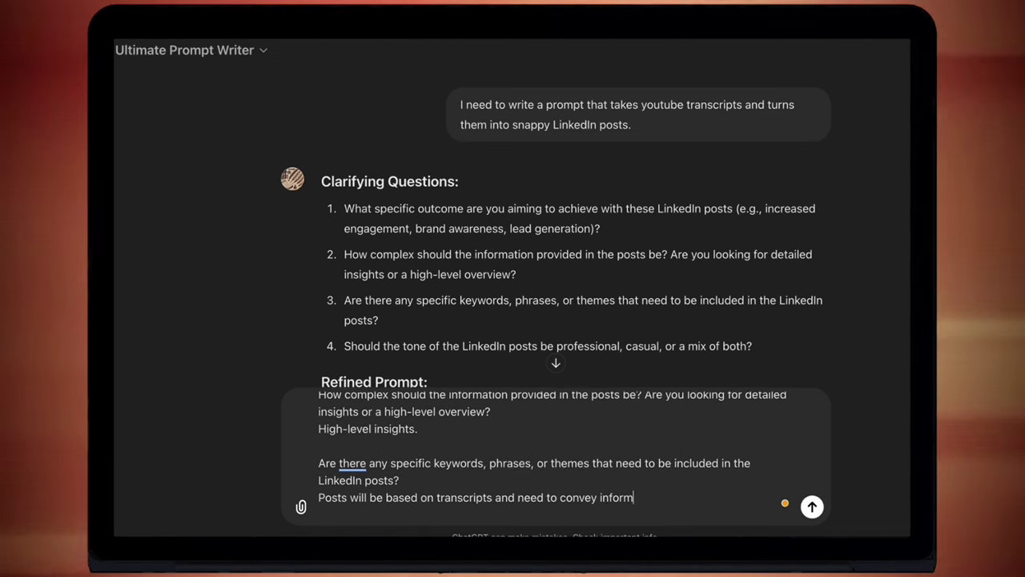
pyautogui.write(' information about a small business tool.')
pyautogui.press('Down')
pyautogui.press('Down')
pyautogui.press('Down')
pyautogui.write('Semi-casual.')
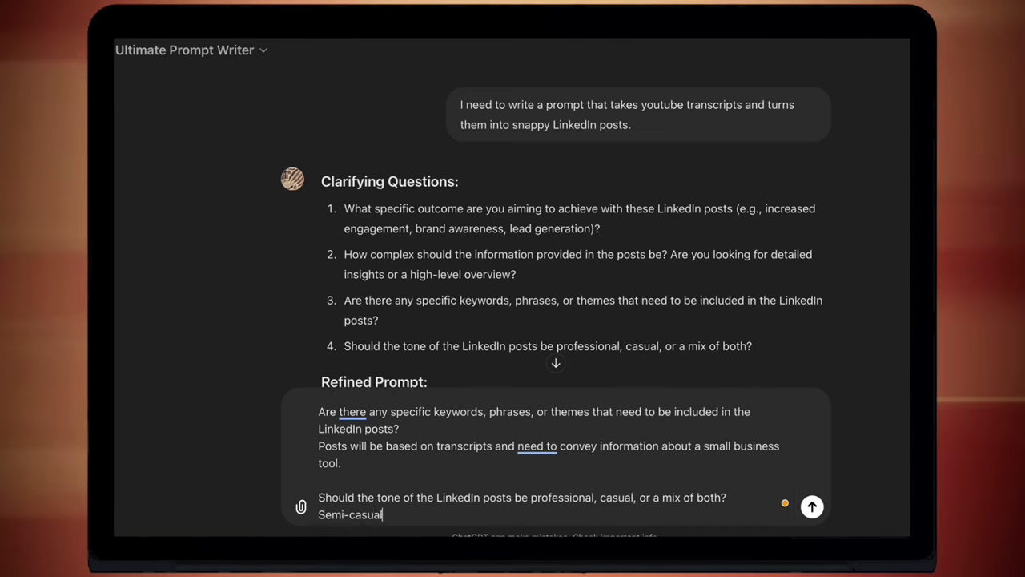
# Step: Add two pasted example posts under 'Here are some examples' and send the reply
pyautogui.press('Return')
pyautogui.write('Here are some examples')
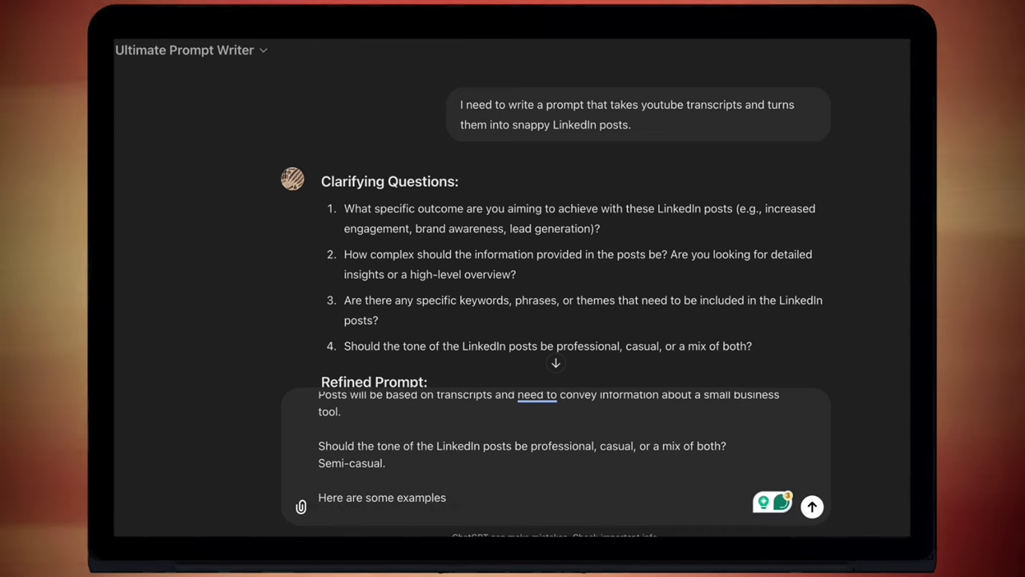
pyautogui.press('super+v')
pyautogui.write('"')
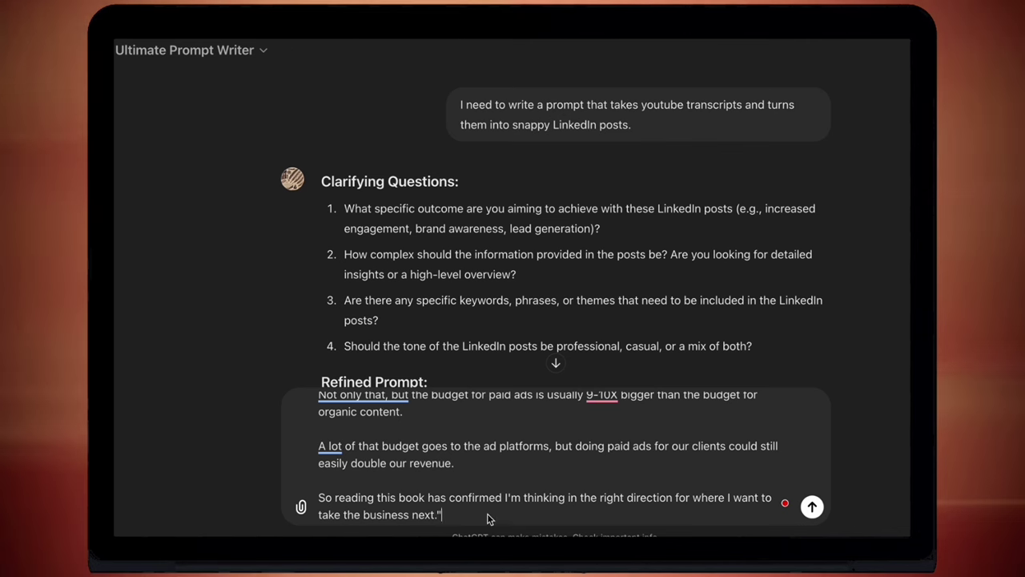
pyautogui.press('Return')
pyautogui.press('Return')
pyautogui.write('Example 2')
pyautogui.press('Return')
pyautogui.press('Return')
pyautogui.press('super+v')
pyautogui.write('"')
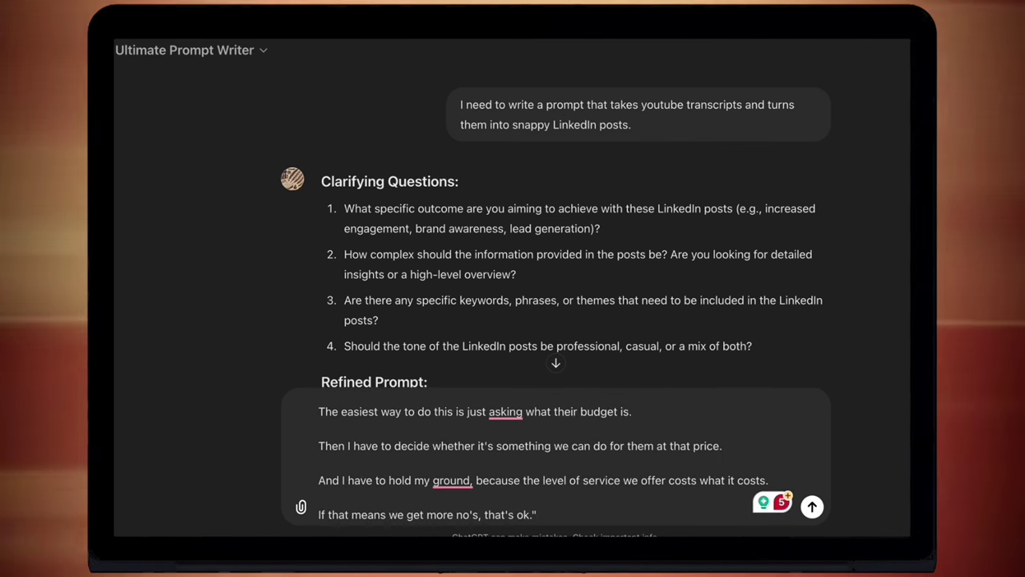
pyautogui.click(814, 507)
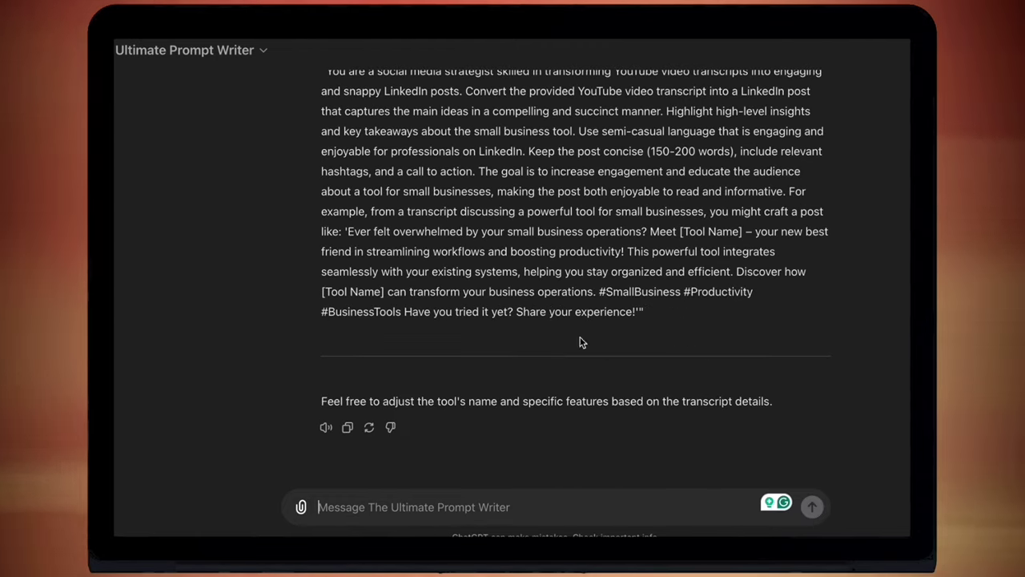
pyautogui.scroll(5, 577, 340)
pyautogui.scroll(10, 577, 340)
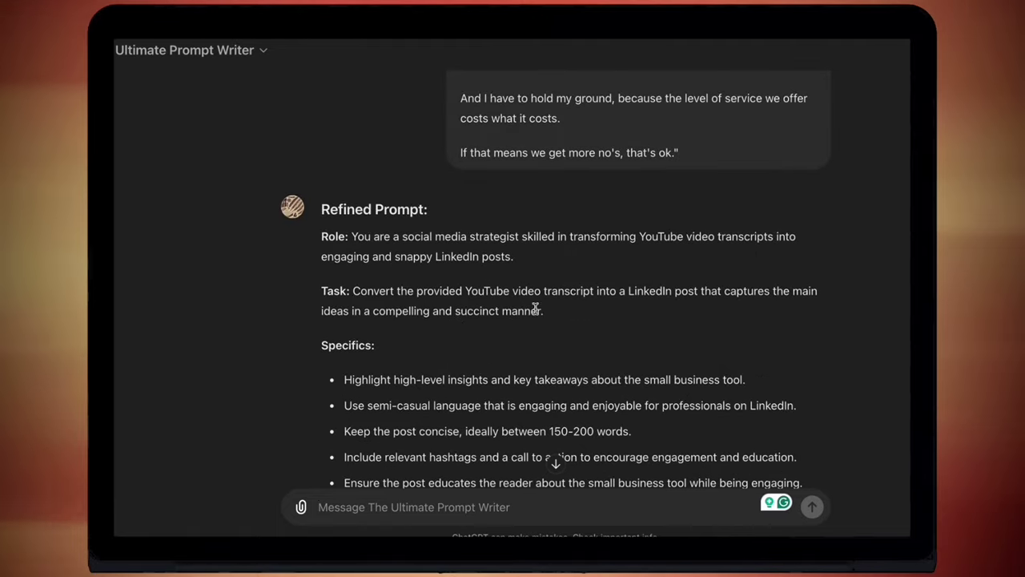
pyautogui.scroll(-2, 709, 296)
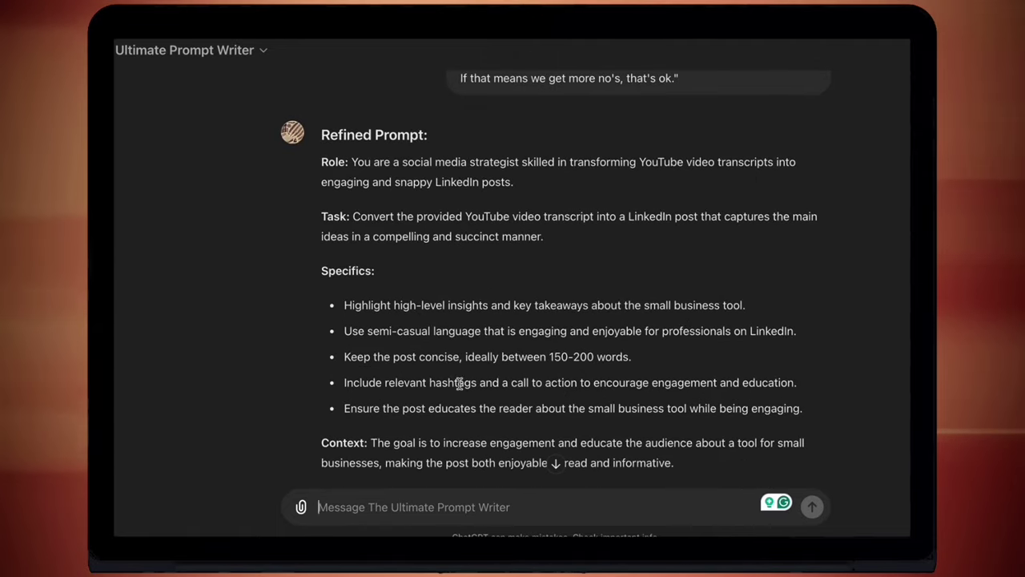
pyautogui.scroll(-3, 726, 369)
pyautogui.scroll(-8, 613, 366)
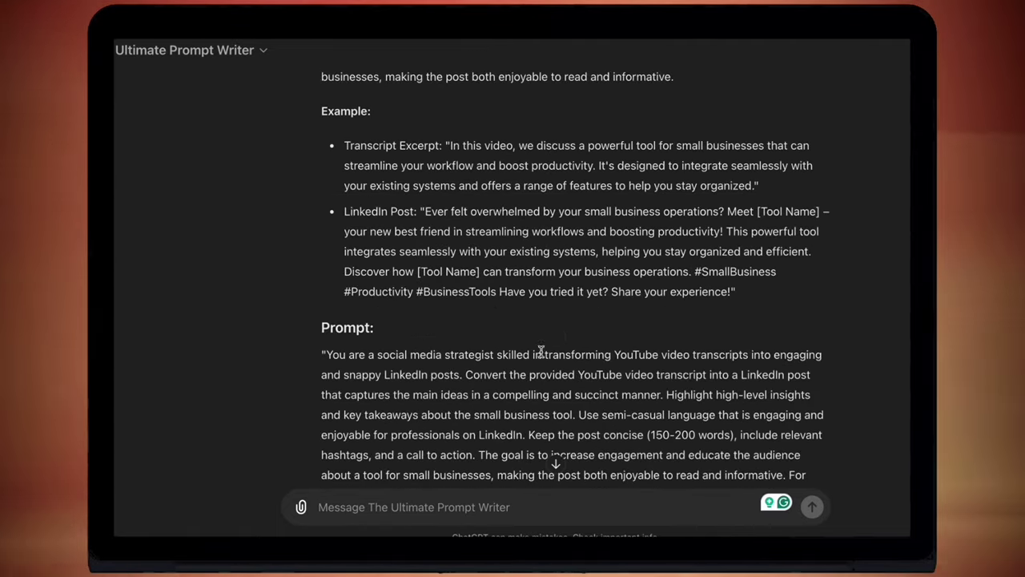